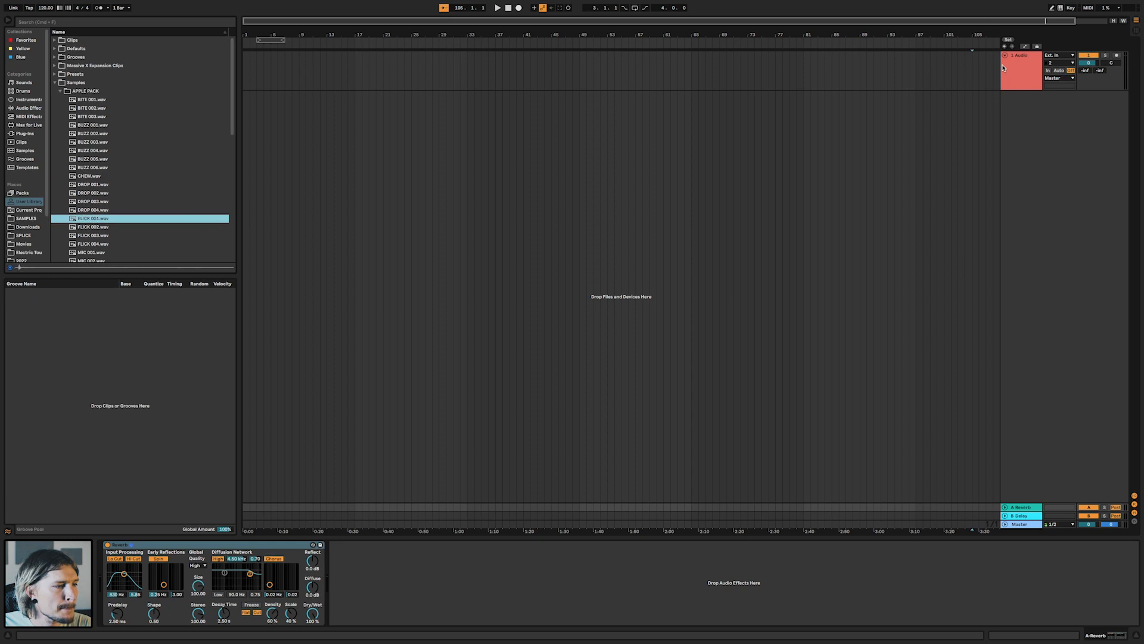
Audition the next samples in the APPLE PACK folder and place MIC 002.wav on the audio track at bar 49
{"action": "key", "text": "Down"}
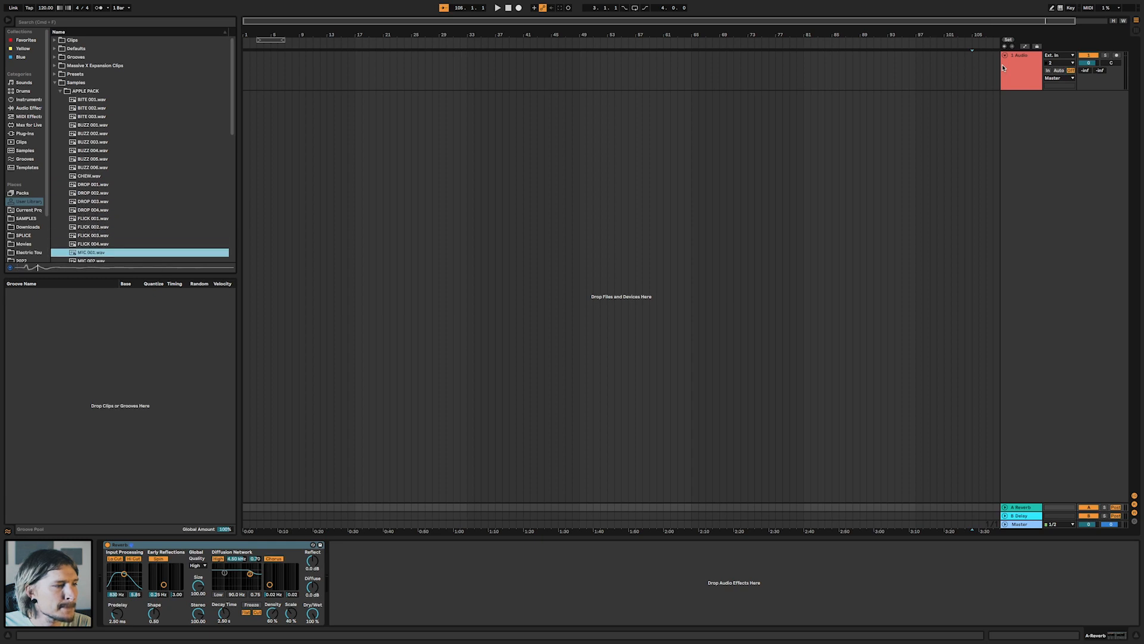
{"action": "key", "text": "Down"}
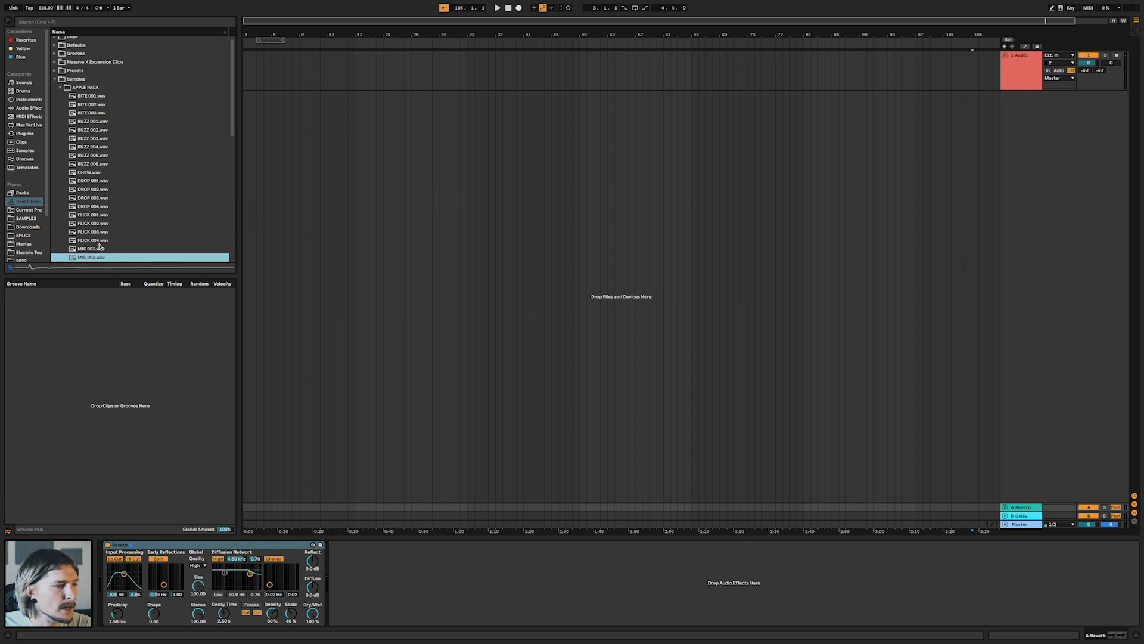
{"action": "left_click_drag", "start_coordinate": [93, 259], "coordinate": [540, 115]}
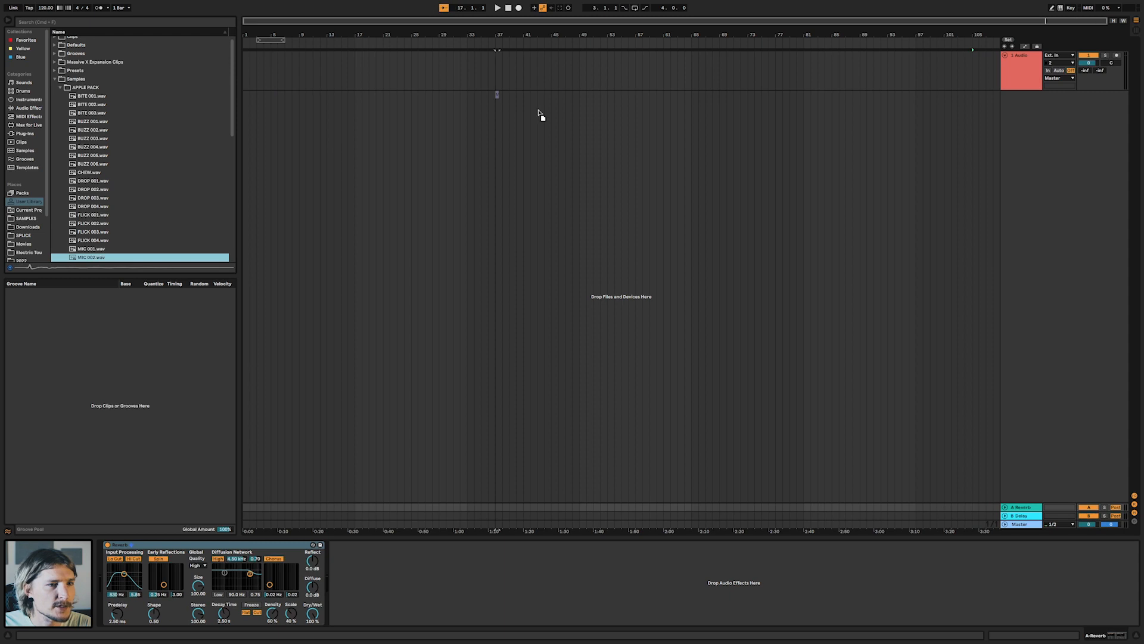
{"action": "left_click_drag", "start_coordinate": [583, 76], "coordinate": [585, 72]}
Select the MIC 002 clip and play it back from its start
{"action": "left_click", "coordinate": [580, 56]}
{"action": "key", "text": "space"}
{"action": "scroll", "coordinate": [581, 53], "scroll_direction": "up", "scroll_amount": 10}
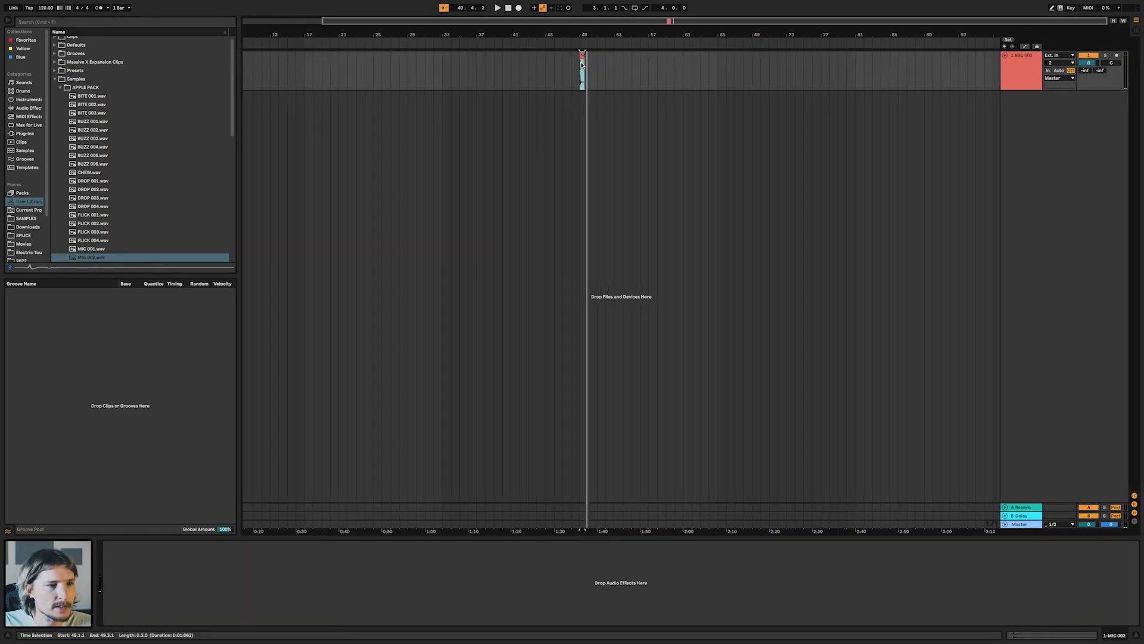
{"action": "left_click", "coordinate": [591, 55]}
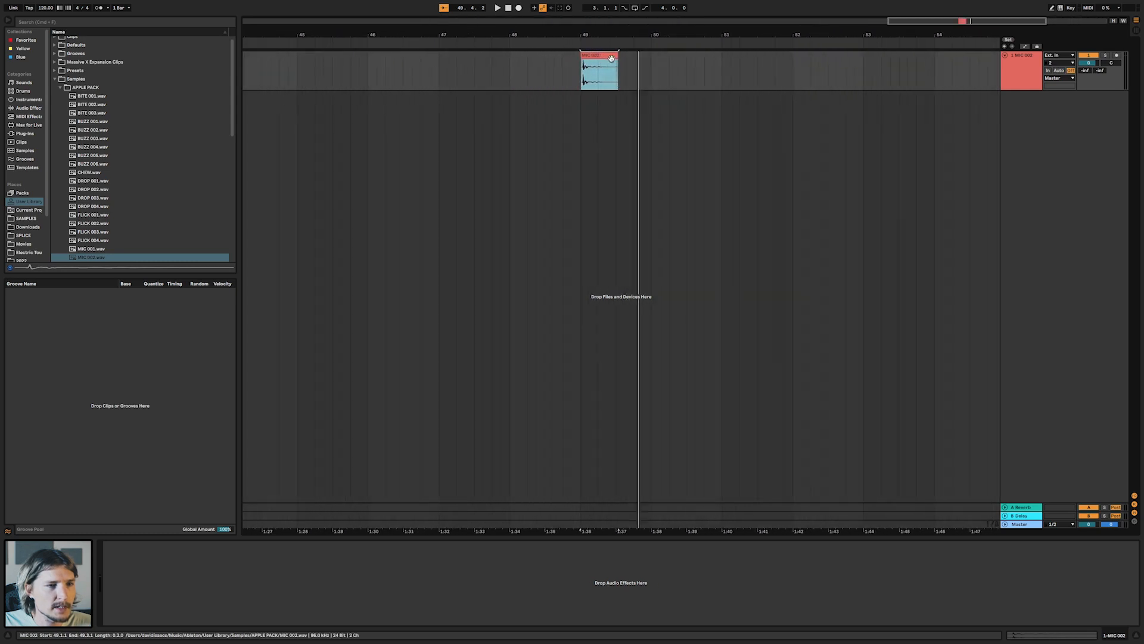
{"action": "scroll", "coordinate": [591, 56], "scroll_direction": "up", "scroll_amount": 10}
{"action": "key", "text": "space"}
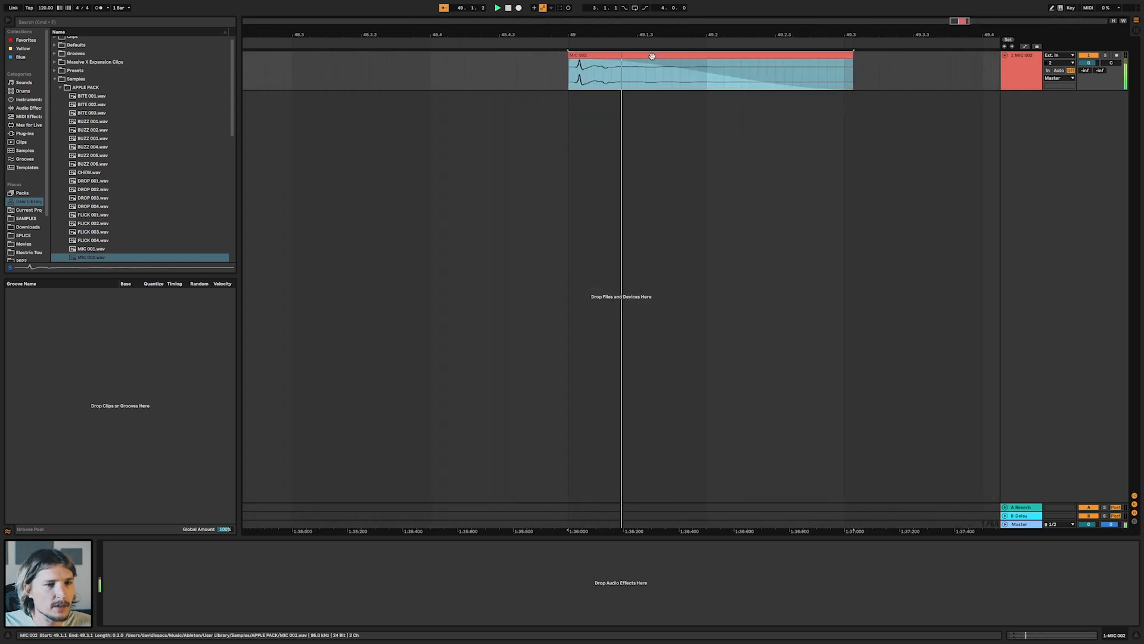
Find EQ Eight in the browser and add it to the MIC 002 track
{"action": "key", "text": "super+f"}
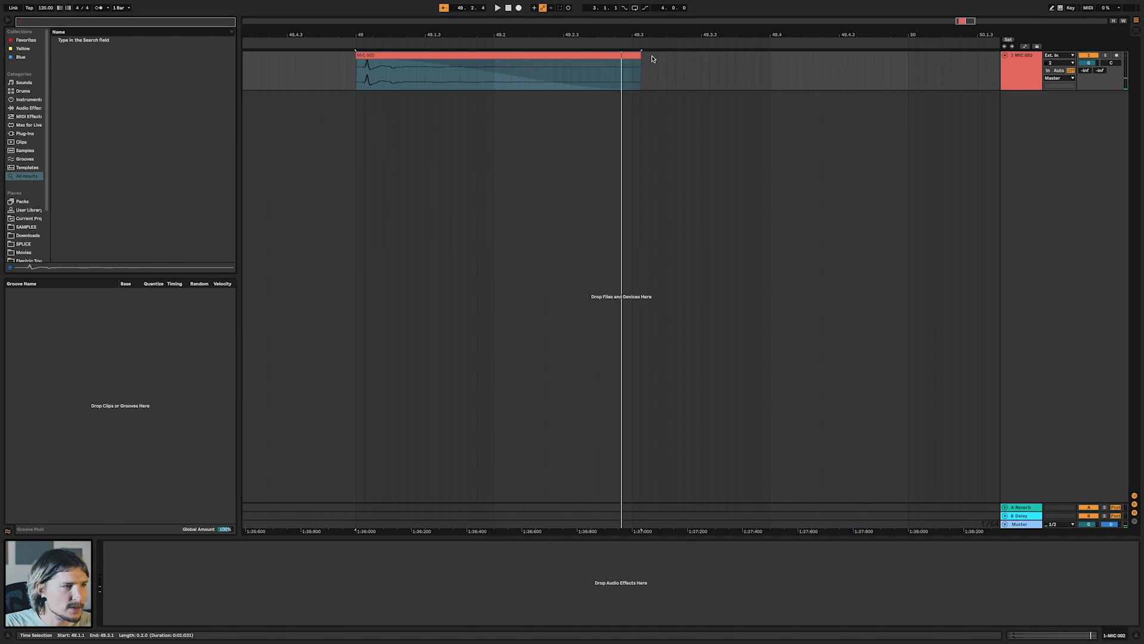
{"action": "type", "text": "eq"}
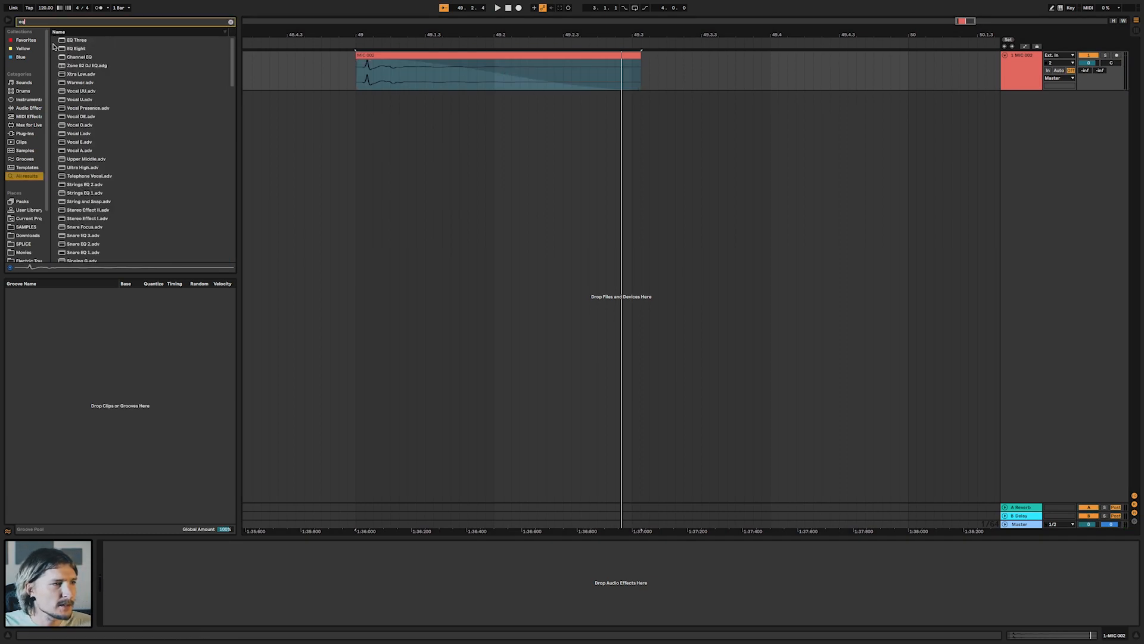
{"action": "left_click_drag", "start_coordinate": [71, 50], "coordinate": [410, 80]}
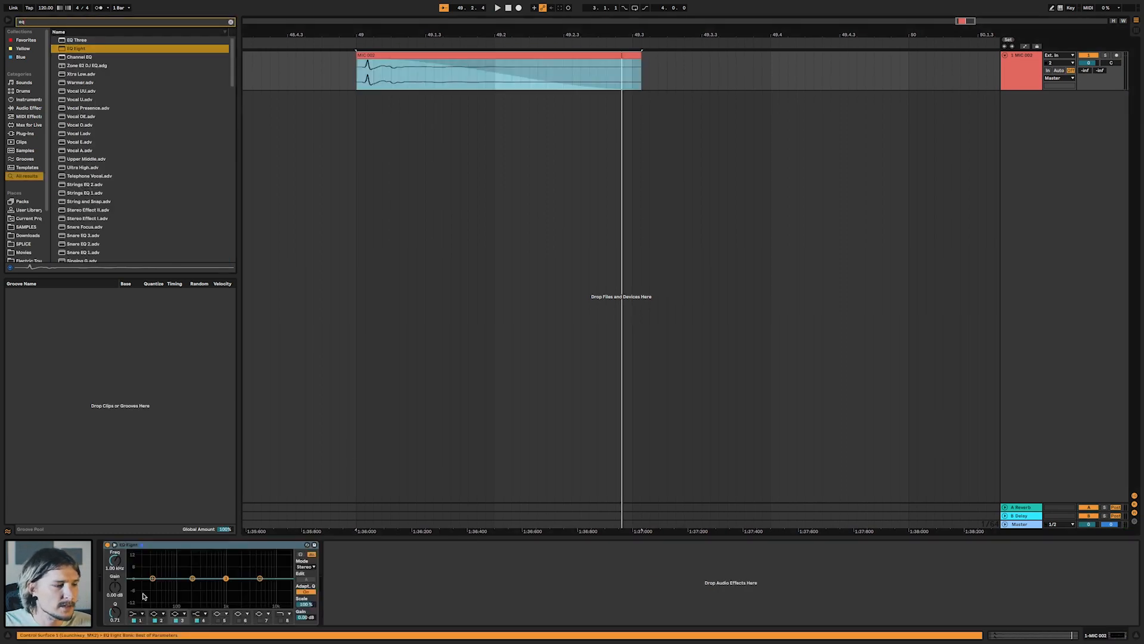
Set EQ Eight's band 1 to a steep low cut, roll off the highs with band 8, and dip band 2 about 3 dB at 250 Hz
{"action": "left_click", "coordinate": [139, 615]}
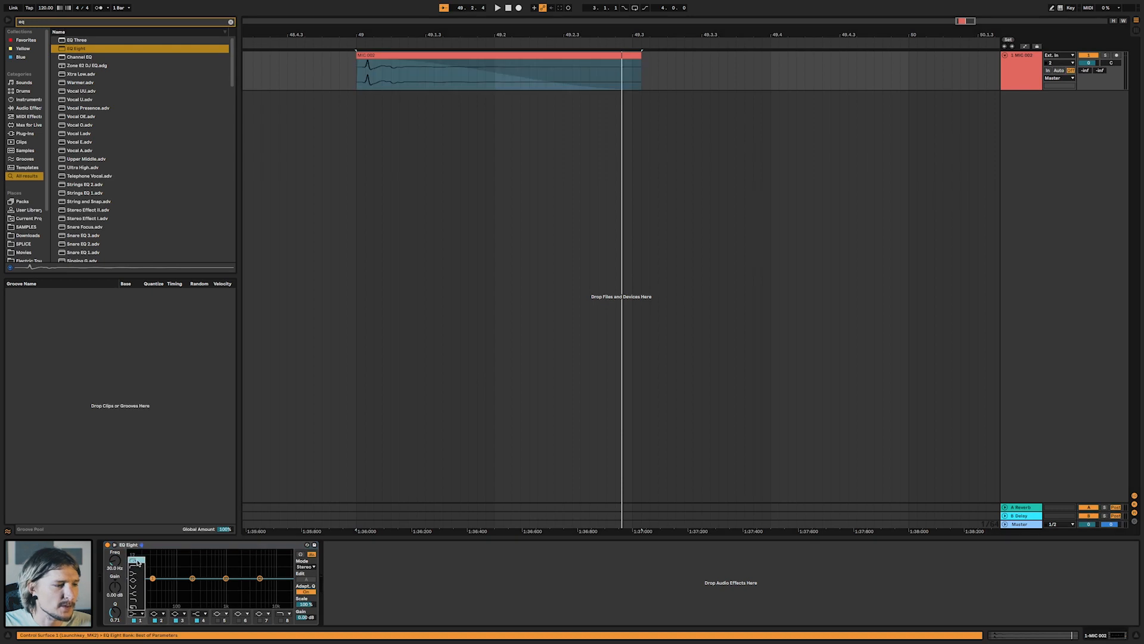
{"action": "left_click", "coordinate": [137, 562]}
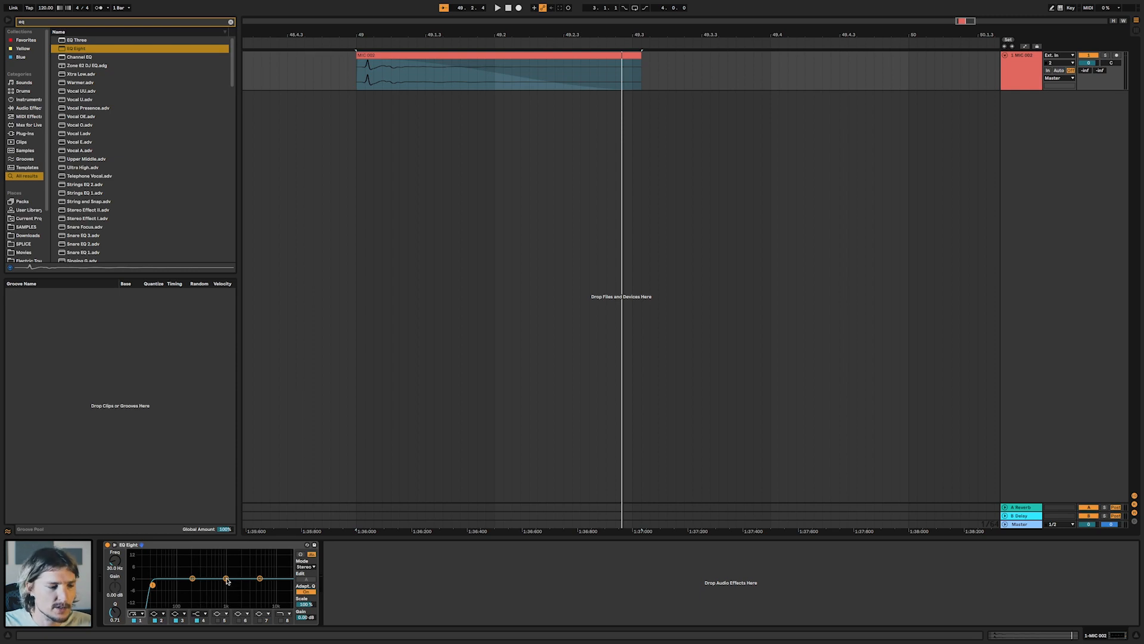
{"action": "key", "text": "space"}
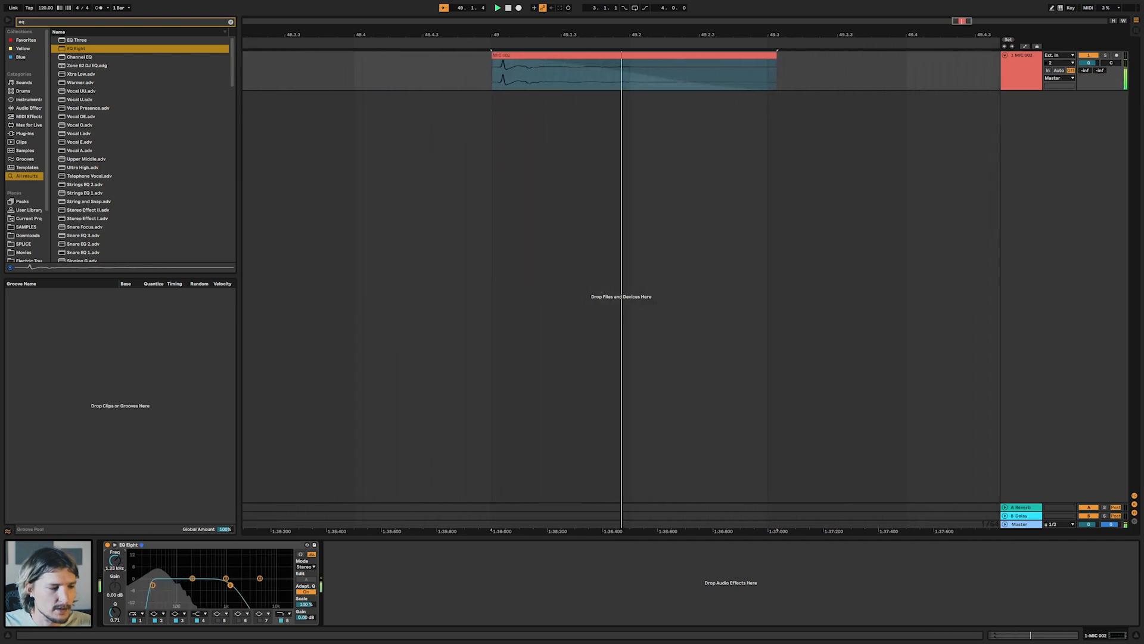
{"action": "left_click_drag", "start_coordinate": [224, 584], "coordinate": [195, 591]}
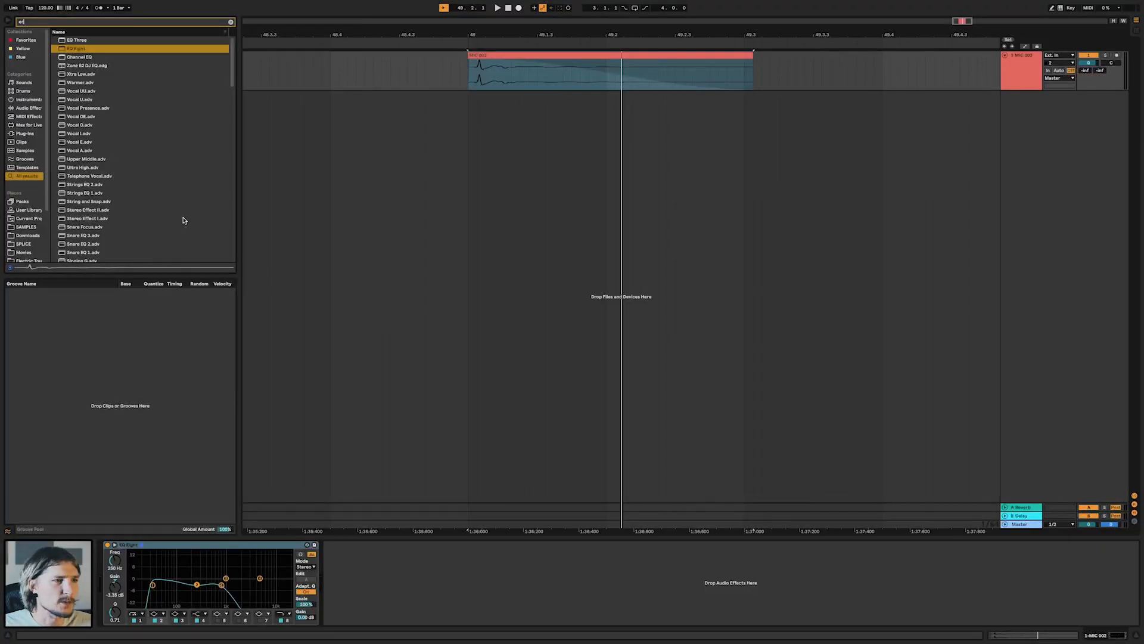
Add Erosion after EQ Eight in Wide Noise mode and tune its noise peak to an amount of about 49 while replaying the clip
{"action": "type", "text": "osion"}
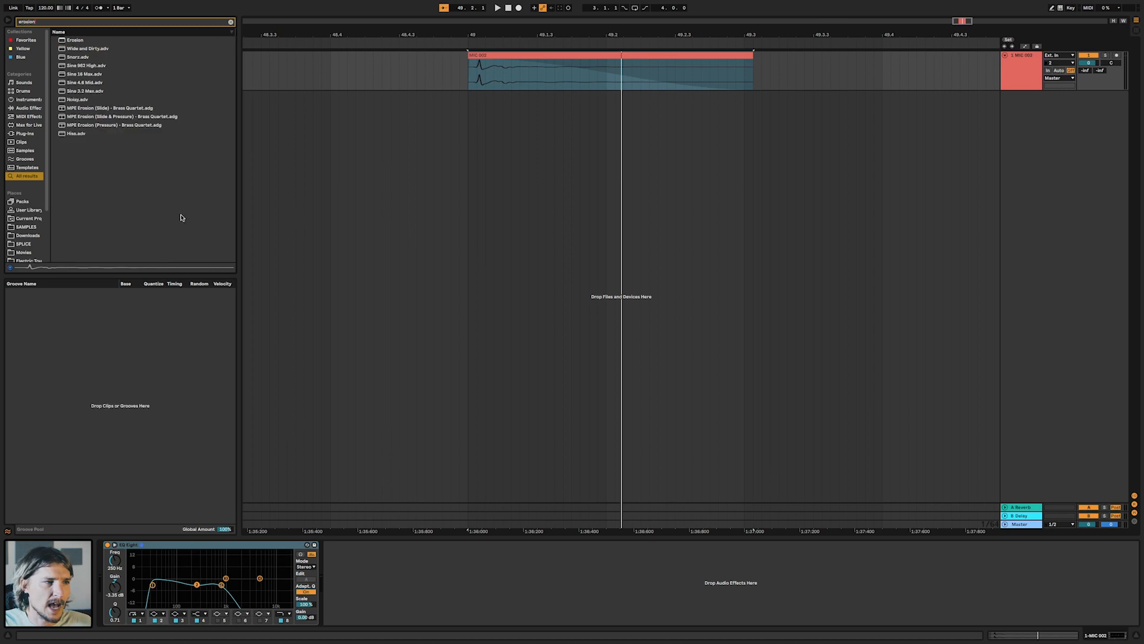
{"action": "left_click_drag", "start_coordinate": [375, 438], "coordinate": [365, 574]}
{"action": "key", "text": "space"}
{"action": "key", "text": "space"}
{"action": "key", "text": "space"}
{"action": "key", "text": "space"}
{"action": "key", "text": "space"}
{"action": "key", "text": "space"}
{"action": "key", "text": "space"}
{"action": "key", "text": "space"}
{"action": "key", "text": "space"}
{"action": "key", "text": "space"}
{"action": "key", "text": "space"}
{"action": "key", "text": "space"}
{"action": "key", "text": "space"}
{"action": "key", "text": "space"}
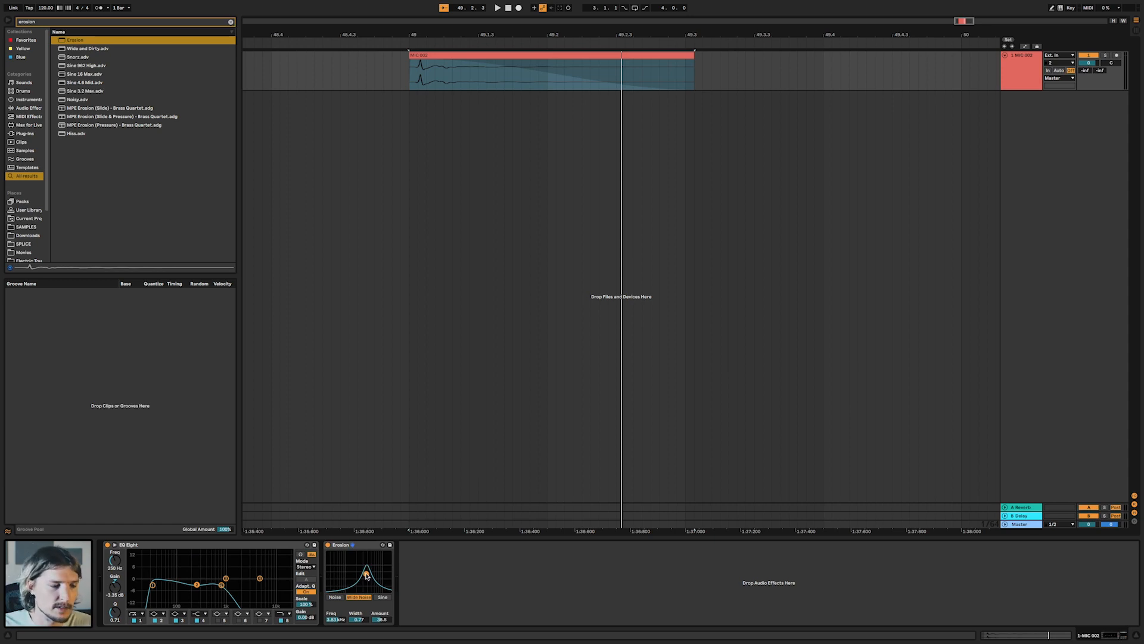
{"action": "key", "text": "space"}
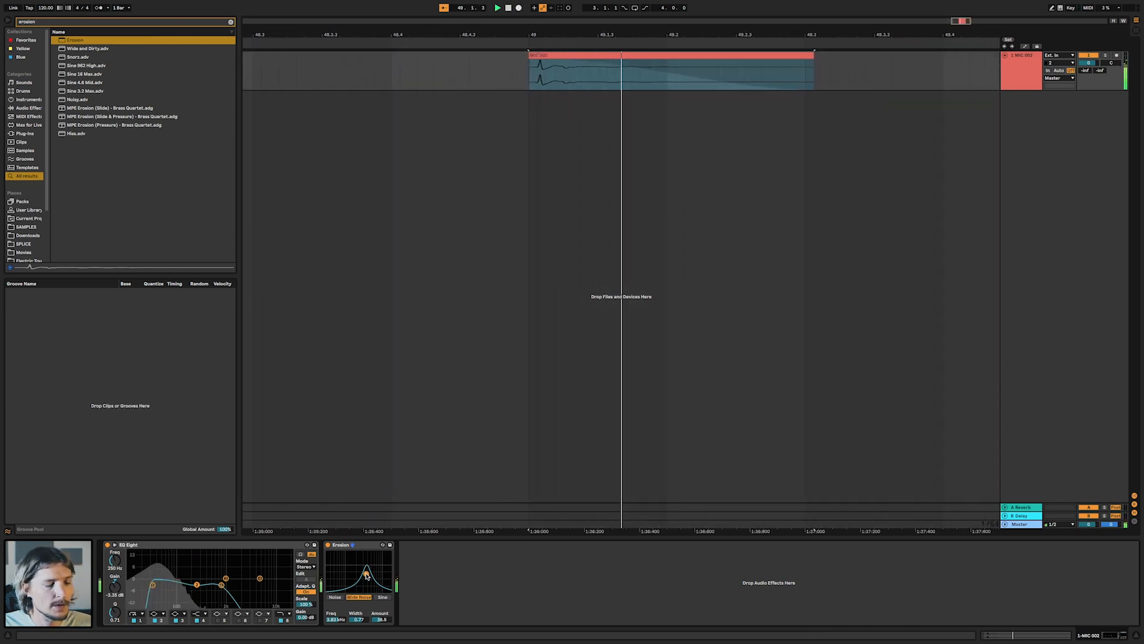
{"action": "left_click_drag", "start_coordinate": [366, 574], "coordinate": [366, 572]}
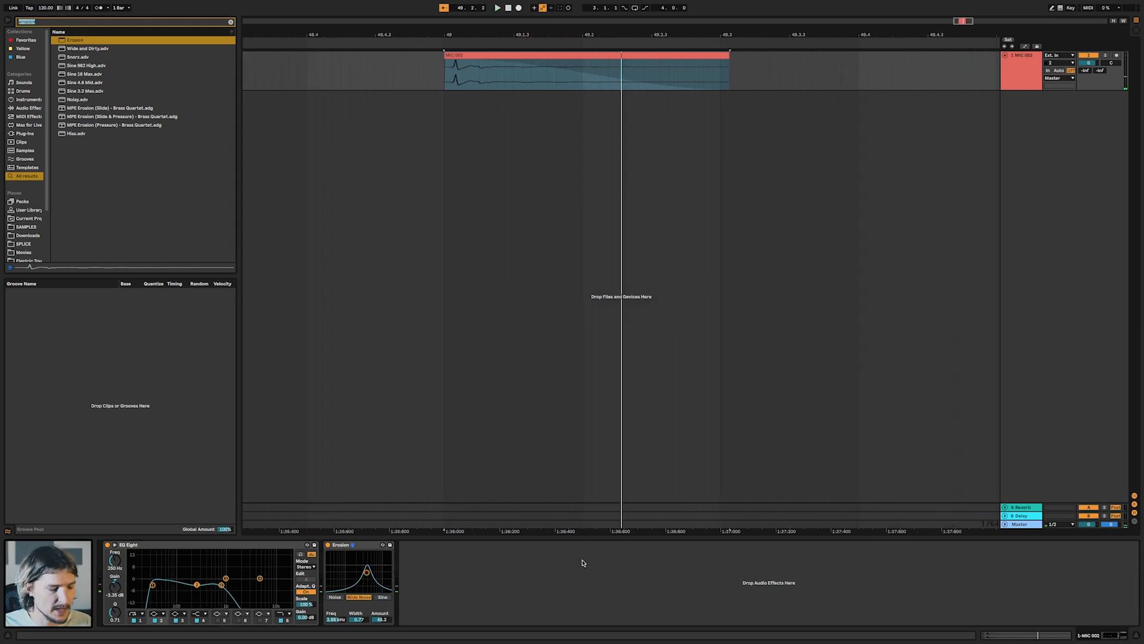
Add Saturator after Erosion and set its curve type to Sinoid Fold
{"action": "type", "text": "sat"}
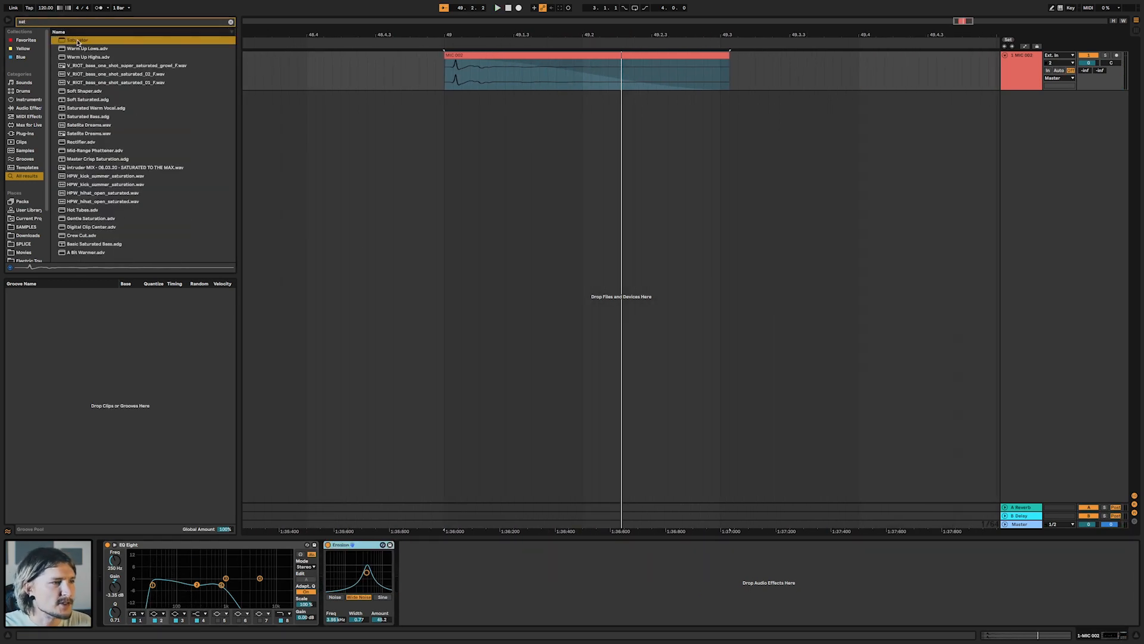
{"action": "left_click_drag", "start_coordinate": [78, 42], "coordinate": [351, 283]}
{"action": "left_click_drag", "start_coordinate": [503, 563], "coordinate": [505, 562]}
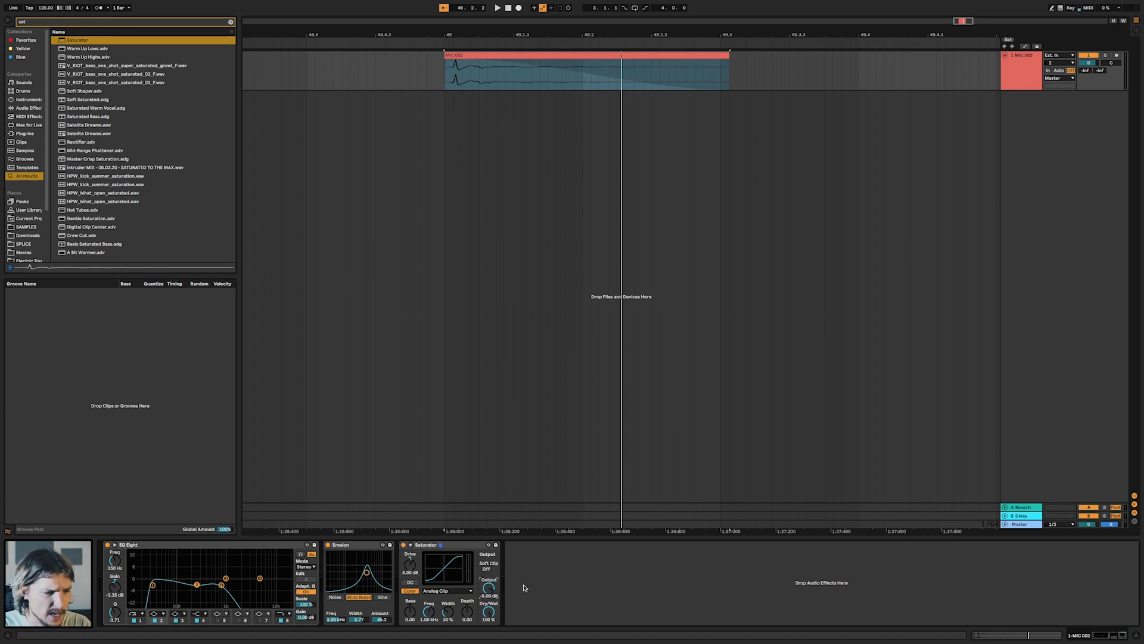
{"action": "left_click", "coordinate": [457, 589]}
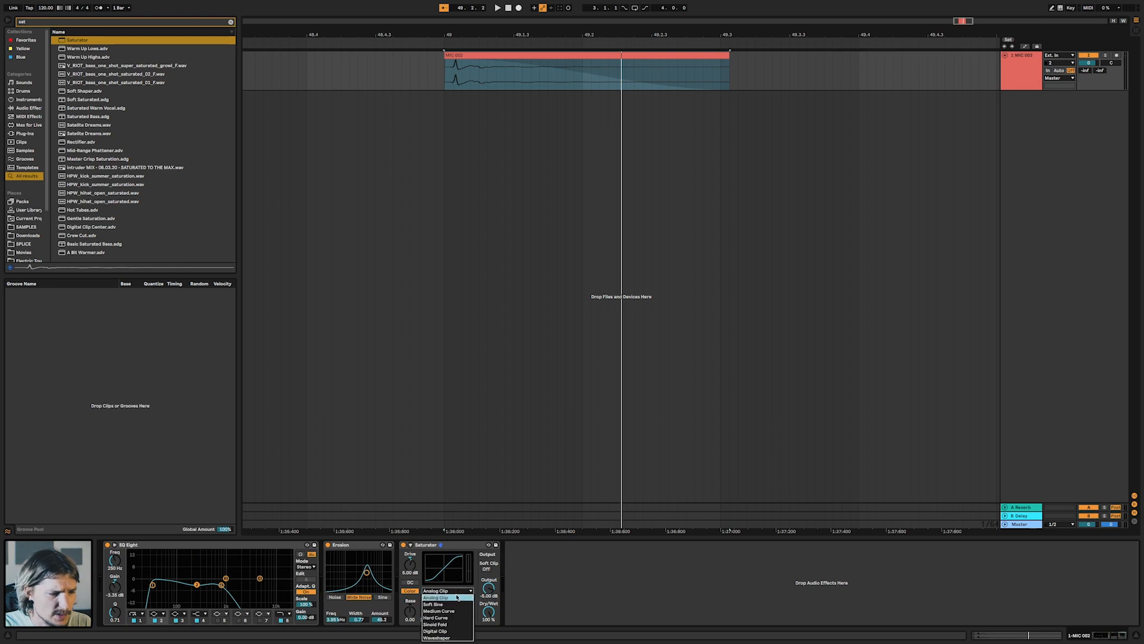
{"action": "left_click", "coordinate": [452, 625]}
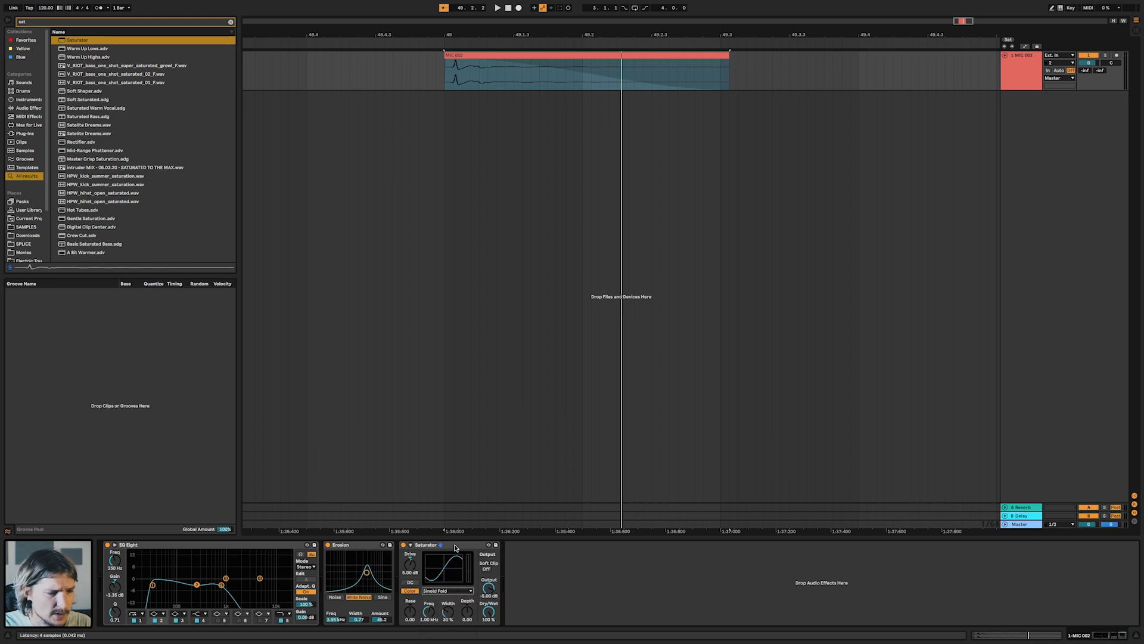
Replay the MIC 002 clip several times to hear the Saturator's effect
{"action": "key", "text": "space"}
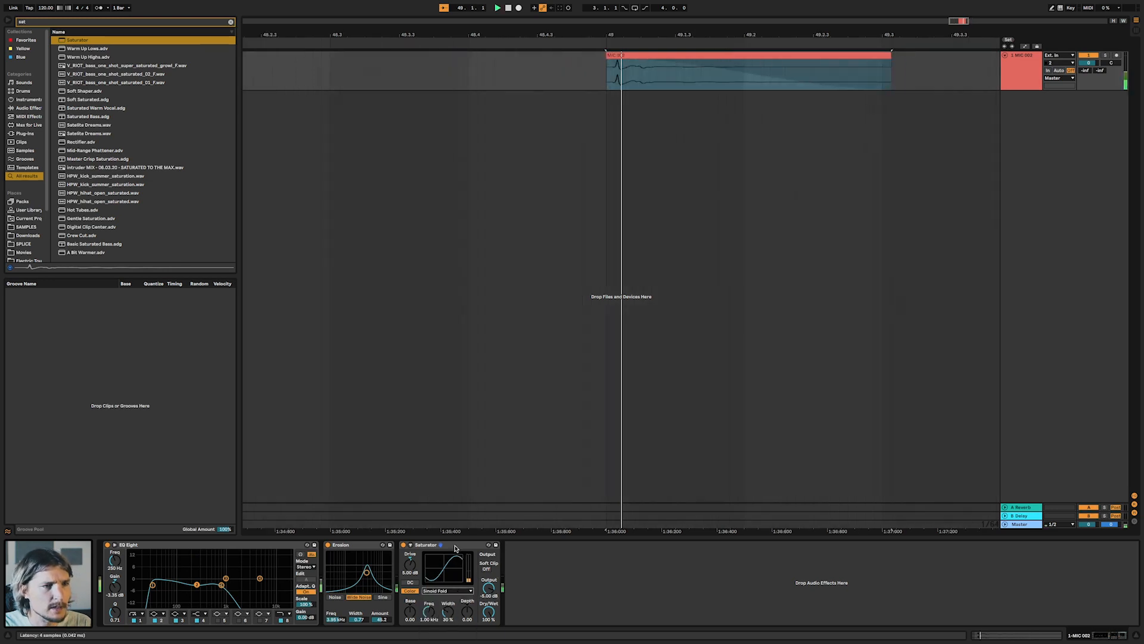
{"action": "key", "text": "space"}
{"action": "key", "text": "space"}
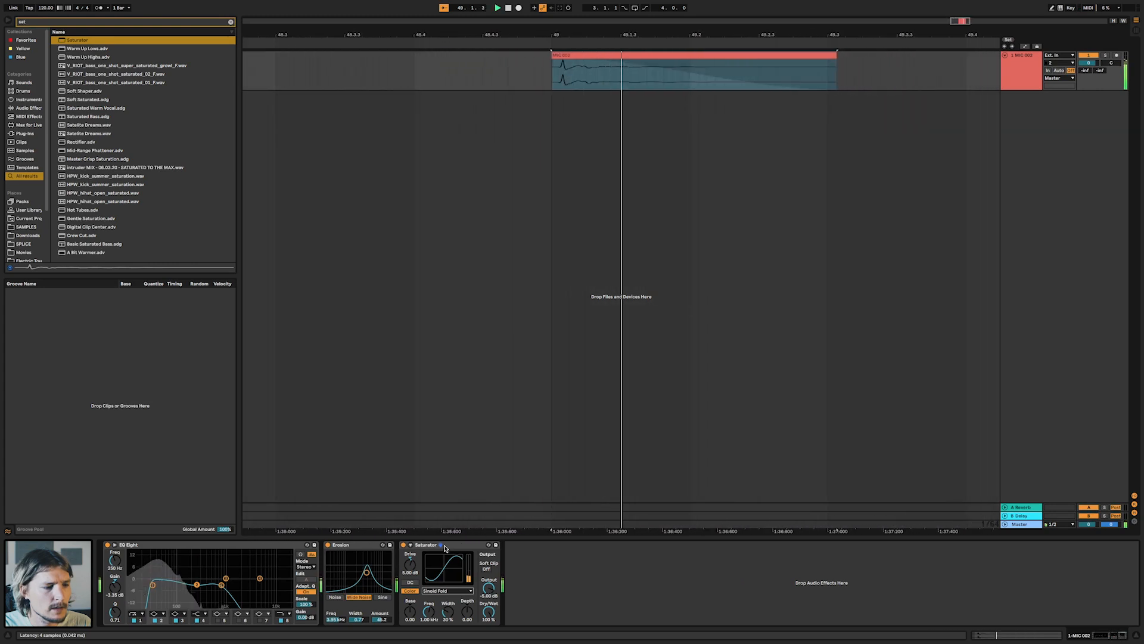
{"action": "key", "text": "space"}
{"action": "key", "text": "space"}
{"action": "key", "text": "space"}
Move Saturator ahead of Erosion in the effect chain and replay the clip to judge the new order
{"action": "left_click", "coordinate": [461, 547]}
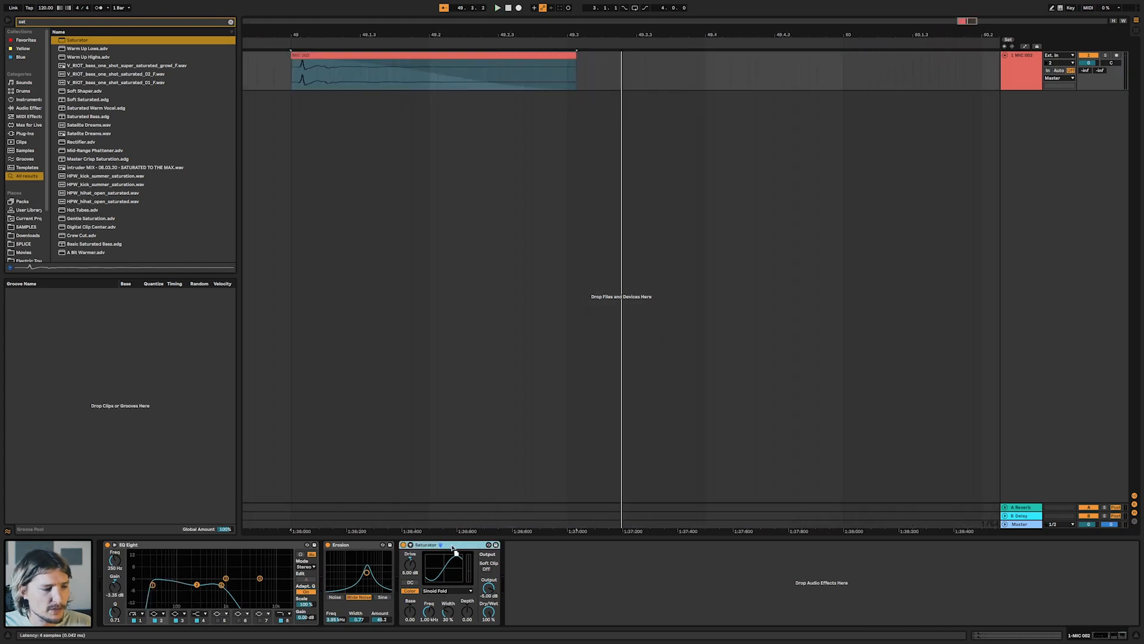
{"action": "left_click_drag", "start_coordinate": [453, 549], "coordinate": [345, 548]}
{"action": "key", "text": "space"}
{"action": "key", "text": "space"}
{"action": "key", "text": "space"}
{"action": "key", "text": "space"}
{"action": "key", "text": "space"}
{"action": "key", "text": "space"}
{"action": "key", "text": "space"}
{"action": "key", "text": "space"}
{"action": "key", "text": "space"}
{"action": "key", "text": "space"}
{"action": "key", "text": "space"}
{"action": "key", "text": "space"}
{"action": "key", "text": "space"}
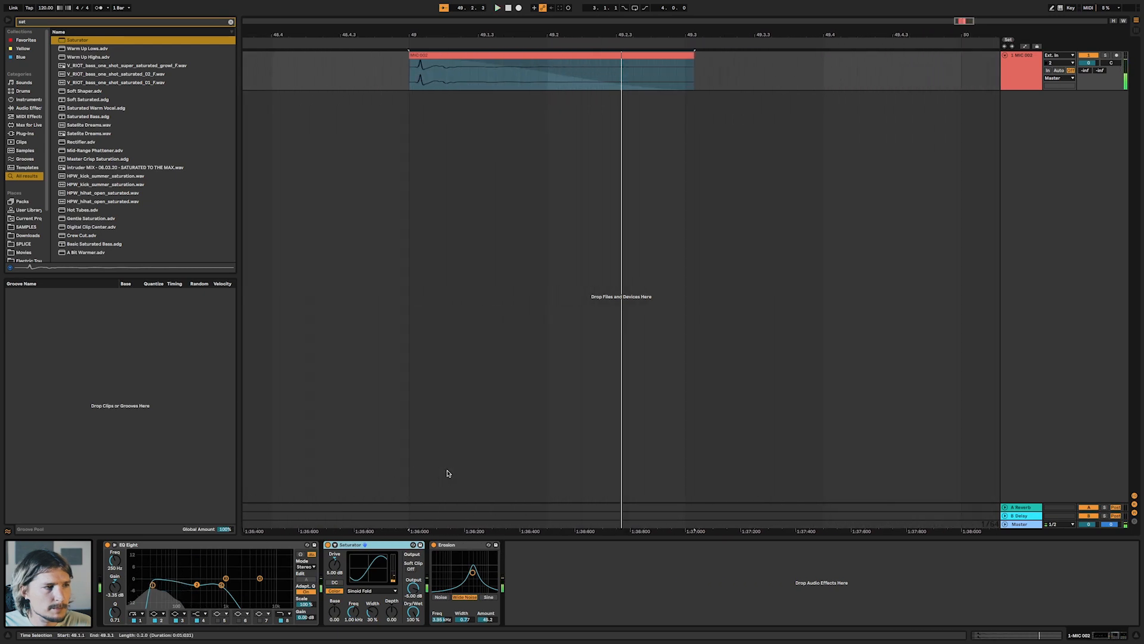
Clear the browser search, return to the User Library and audition the BITE 001, 002 and 003 samples
{"action": "key", "text": "Escape"}
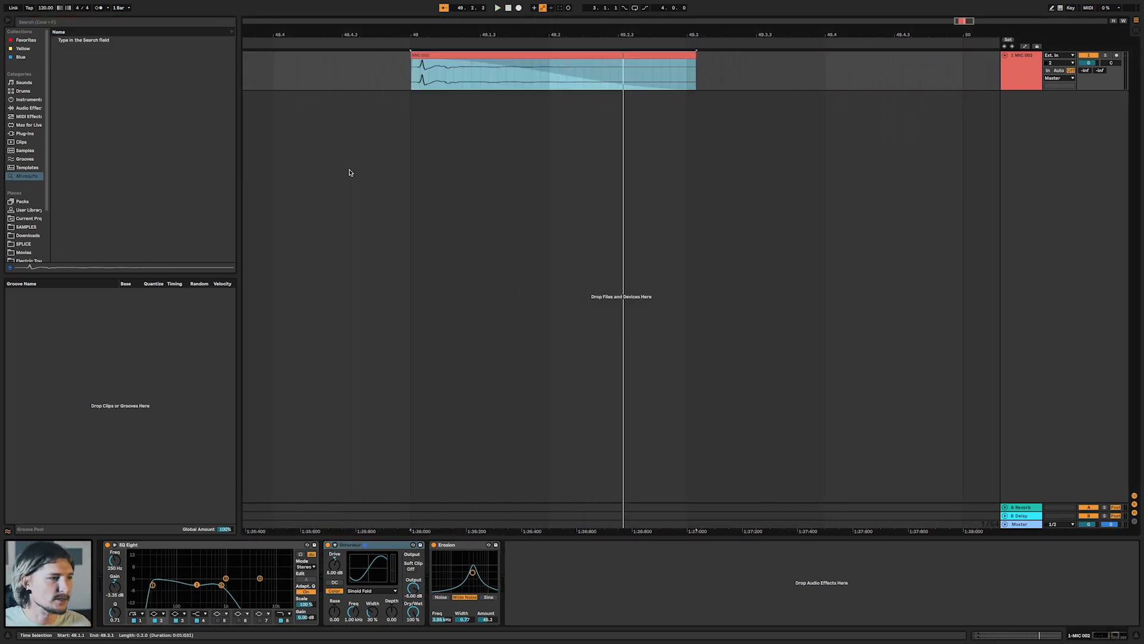
{"action": "left_click", "coordinate": [18, 202]}
{"action": "left_click", "coordinate": [98, 96]}
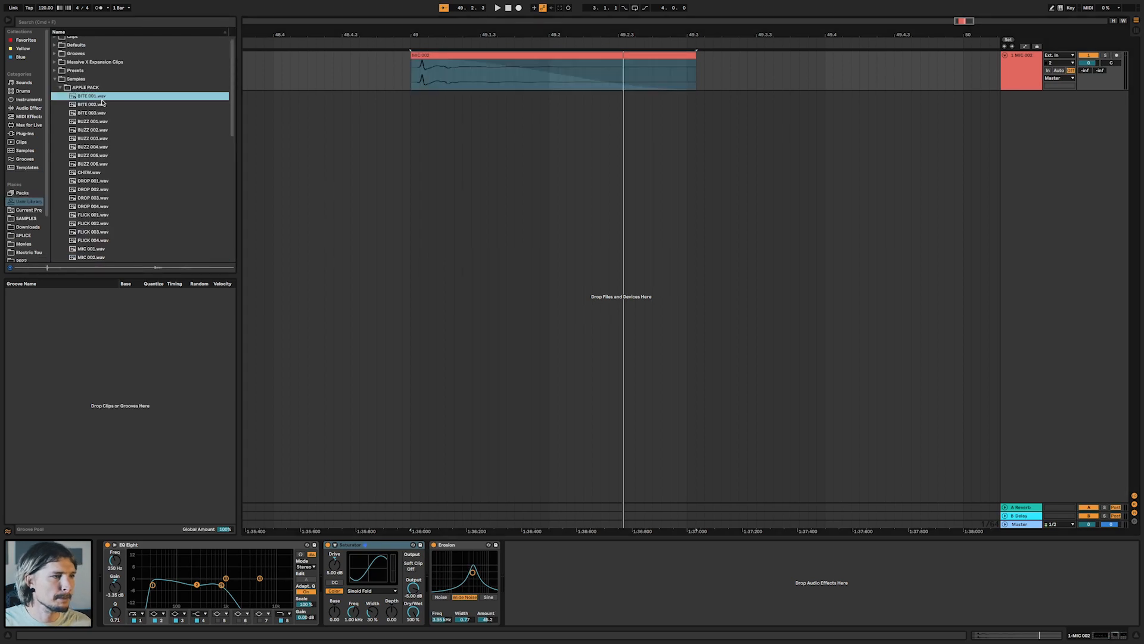
{"action": "left_click", "coordinate": [102, 104]}
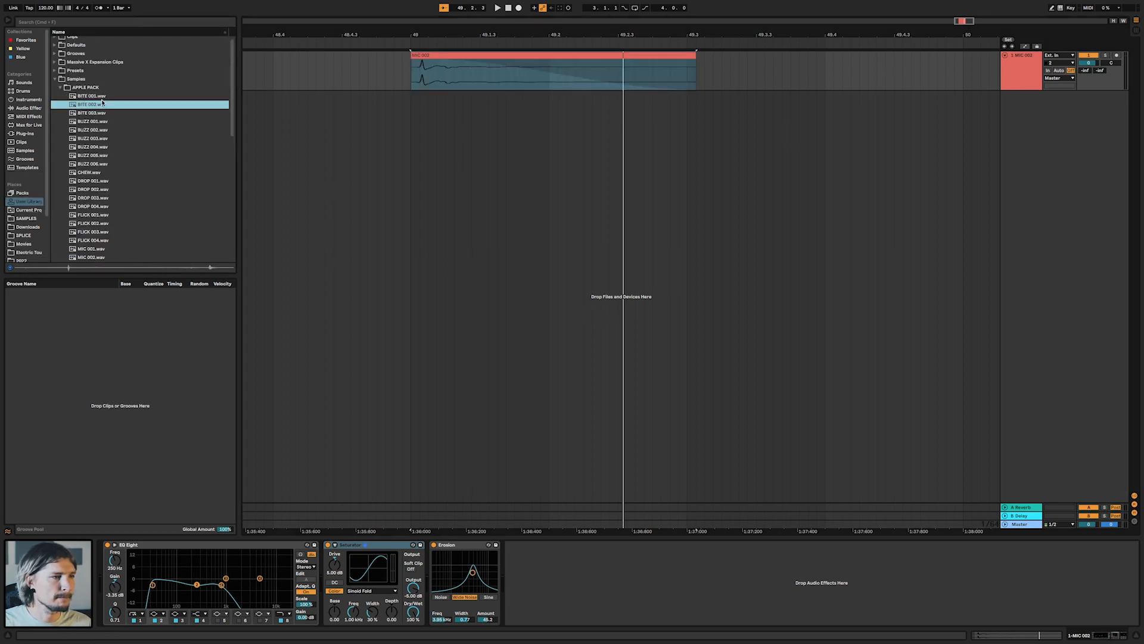
{"action": "key", "text": "Down"}
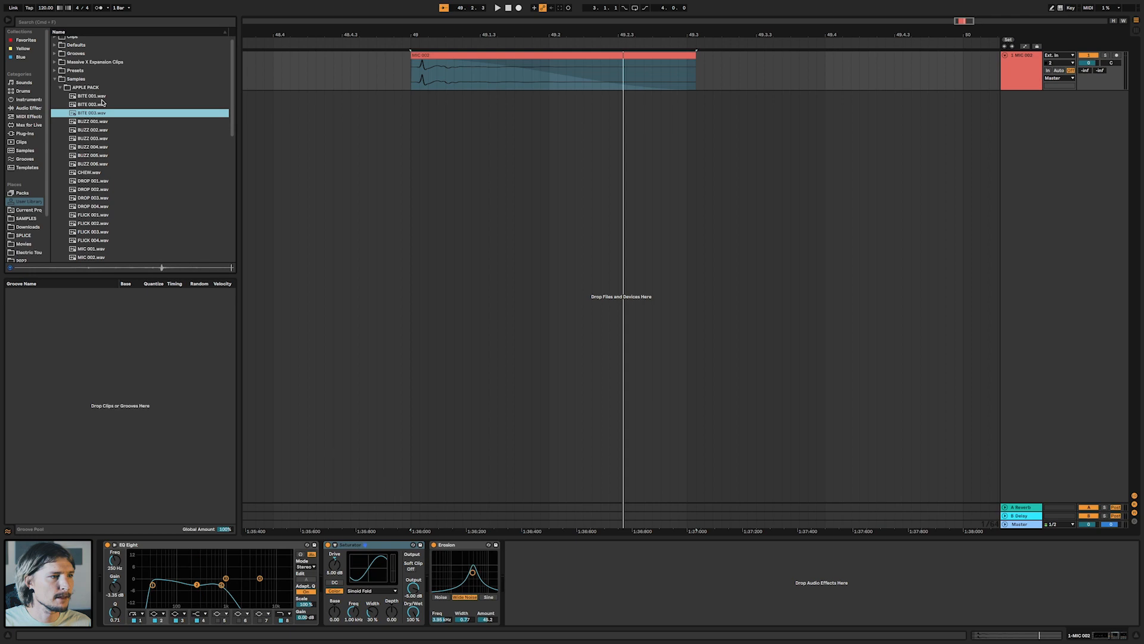
{"action": "key", "text": "Up"}
{"action": "key", "text": "Up"}
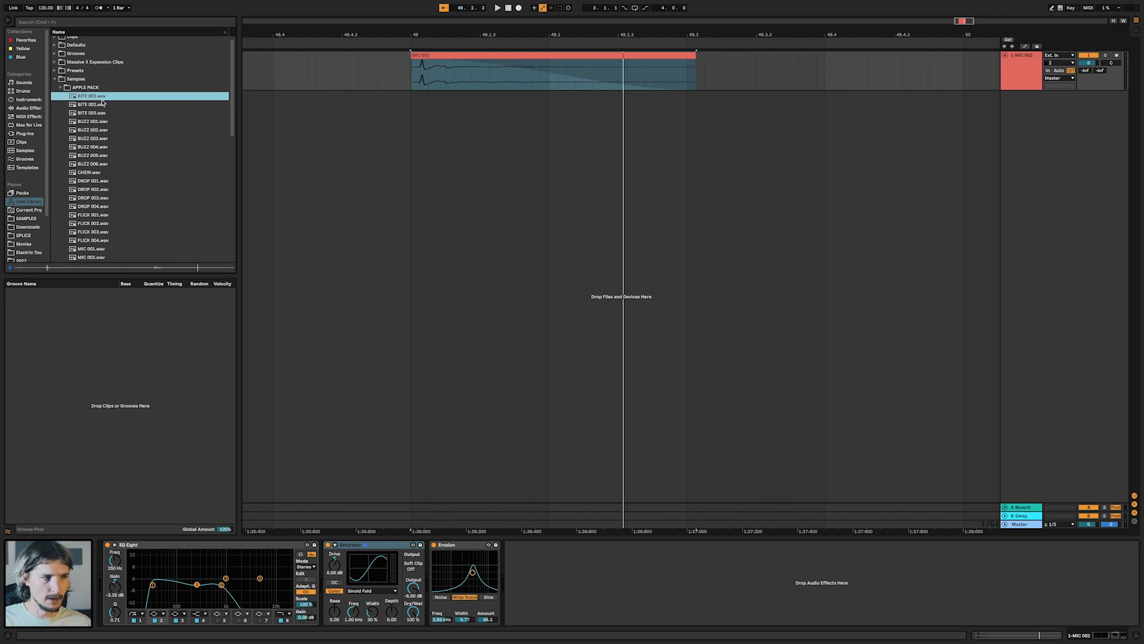
Audition CHEW.wav and place it on a new track below MIC 002, starting at bar 49
{"action": "left_click", "coordinate": [92, 172]}
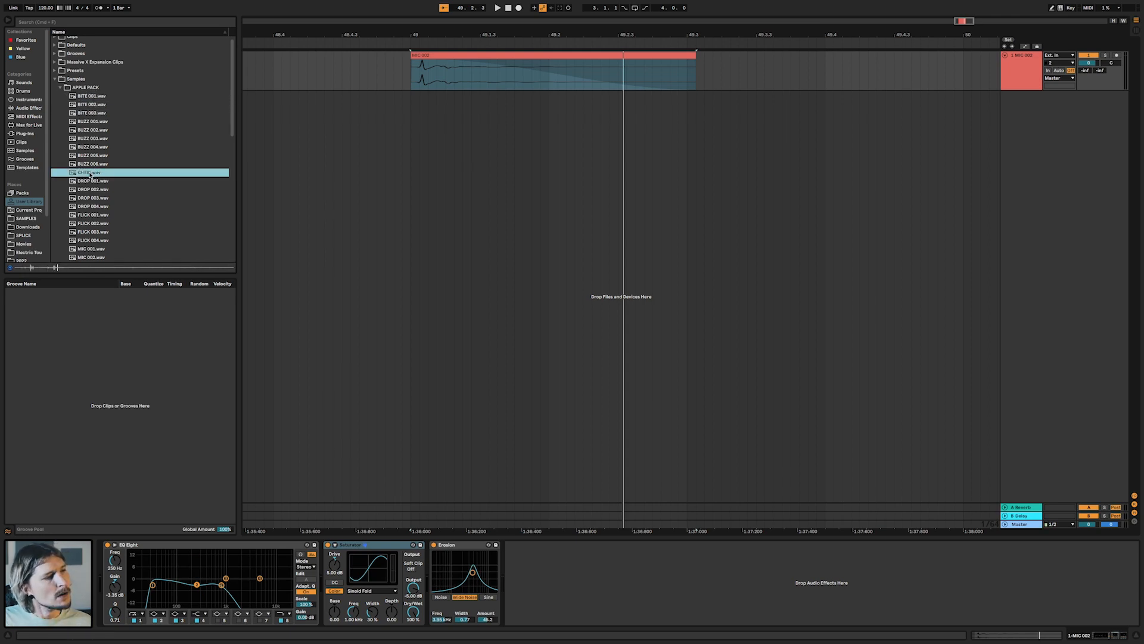
{"action": "left_click_drag", "start_coordinate": [91, 175], "coordinate": [420, 98]}
{"action": "scroll", "coordinate": [419, 109], "scroll_direction": "up", "scroll_amount": 6}
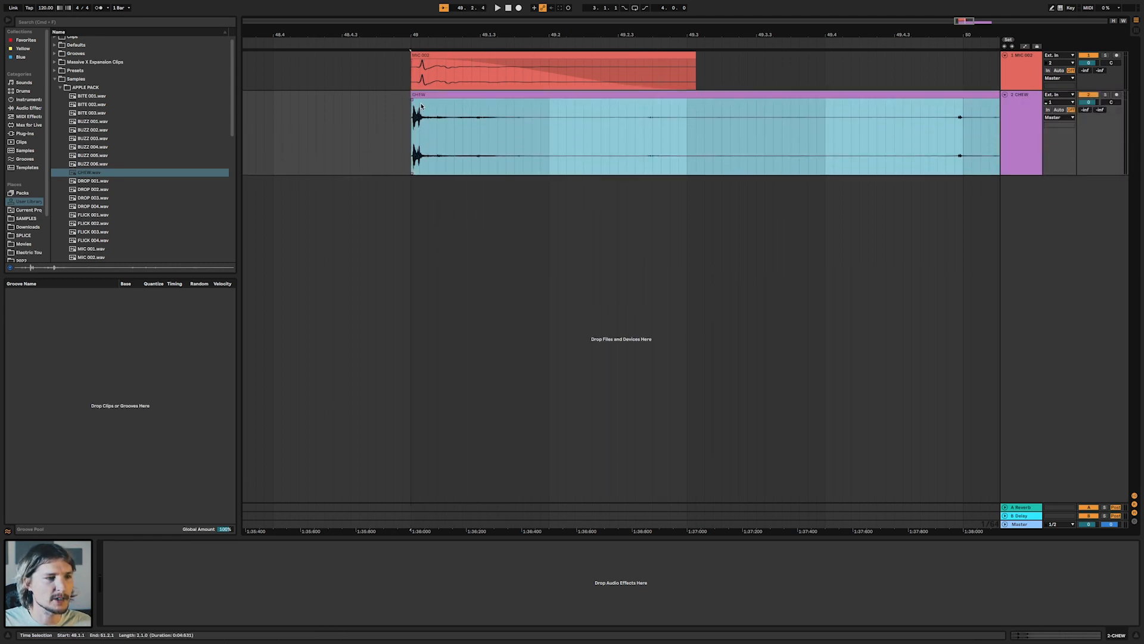
Split the CHEW clip right after its first short burst and delete the remaining audio
{"action": "left_click", "coordinate": [430, 122]}
{"action": "key", "text": "super+e"}
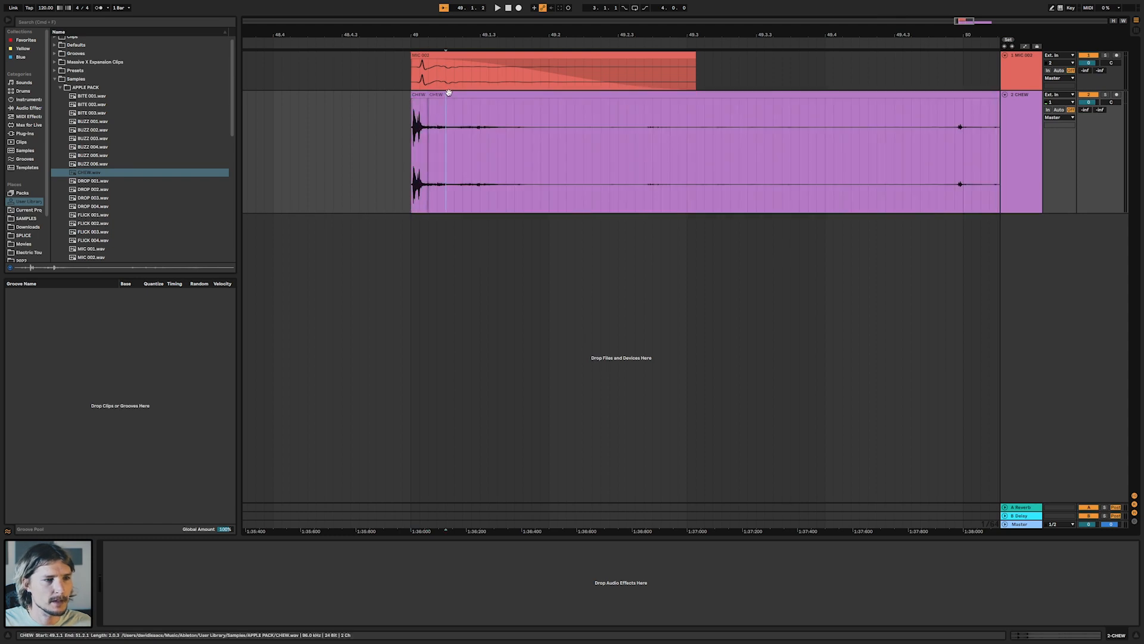
{"action": "left_click", "coordinate": [448, 93]}
{"action": "key", "text": "Delete"}
{"action": "left_click", "coordinate": [422, 103]}
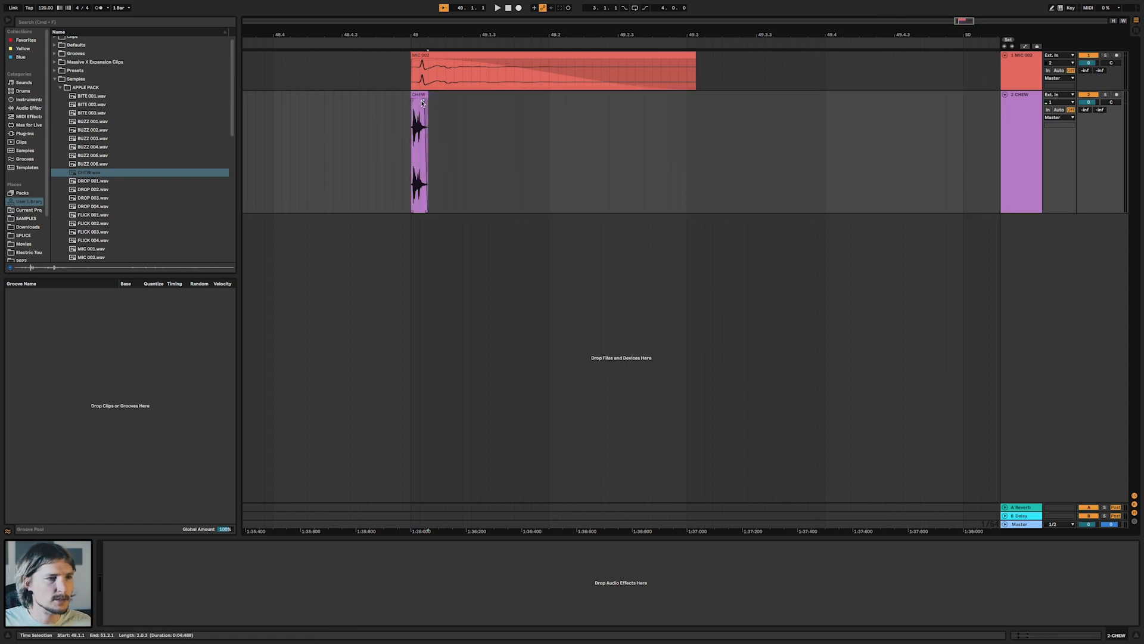
{"action": "scroll", "coordinate": [415, 110], "scroll_direction": "up", "scroll_amount": 6}
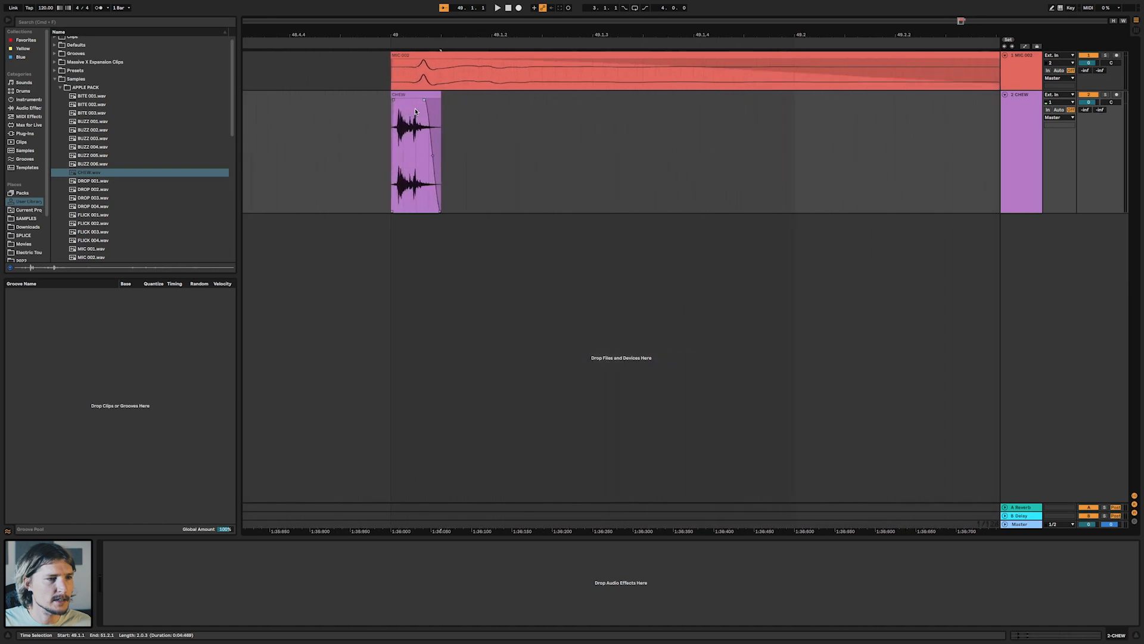
Stretch the CHEW clip's fade-out back to the clip's start and play it together with MIC 002
{"action": "left_click_drag", "start_coordinate": [348, 100], "coordinate": [360, 95]}
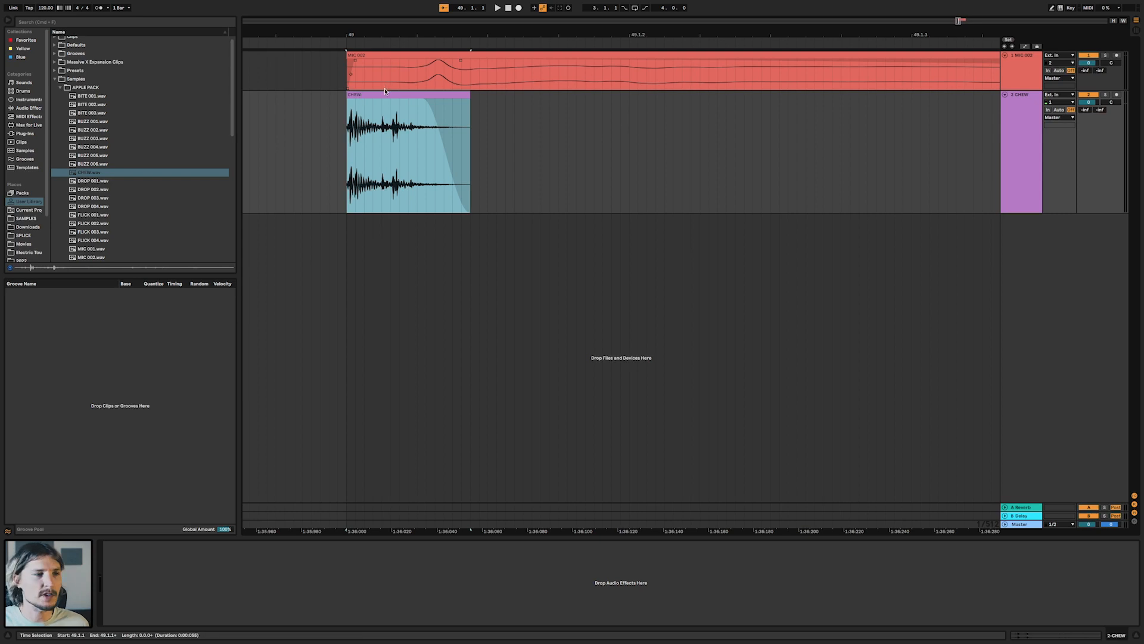
{"action": "left_click_drag", "start_coordinate": [421, 103], "coordinate": [347, 104]}
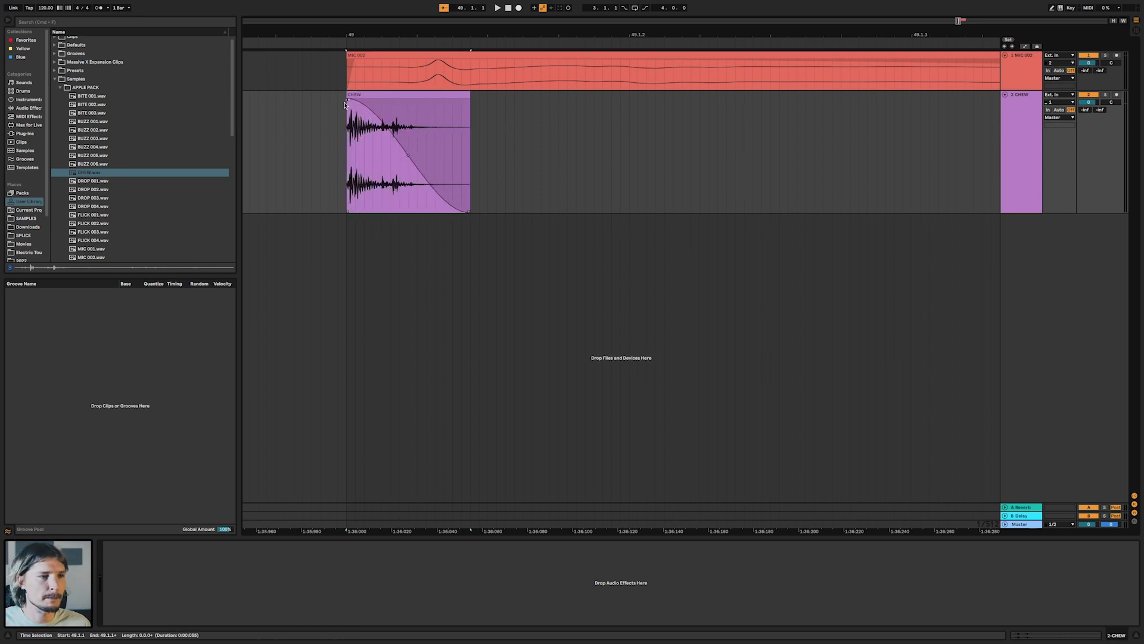
{"action": "key", "text": "space"}
{"action": "key", "text": "space"}
{"action": "key", "text": "space"}
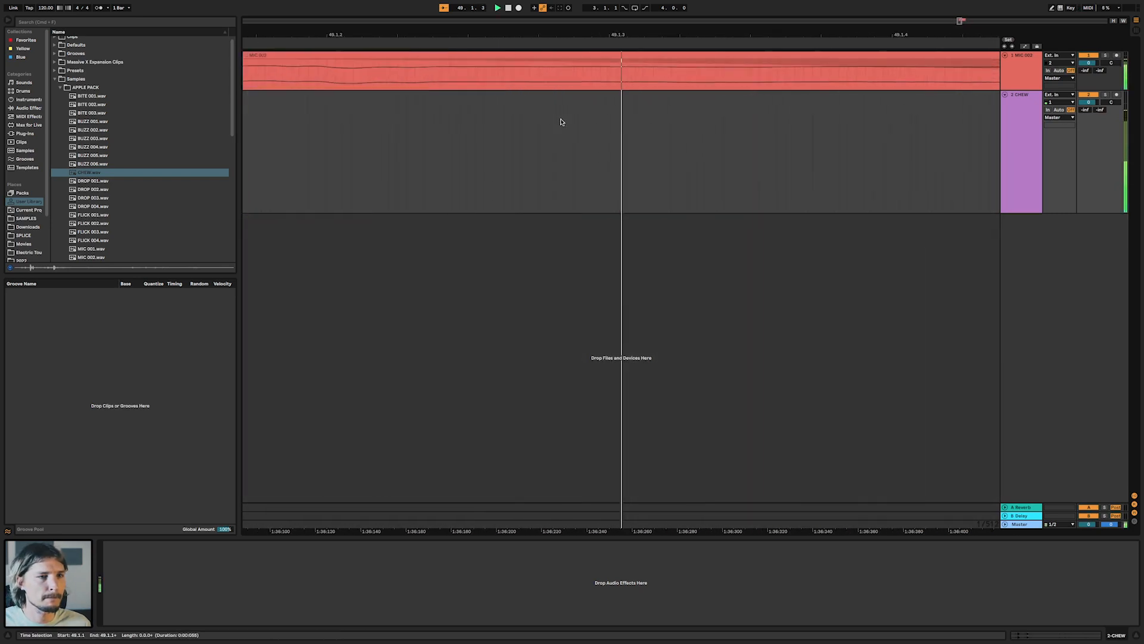
{"action": "scroll", "coordinate": [493, 122], "scroll_direction": "up", "scroll_amount": 3}
{"action": "scroll", "coordinate": [500, 121], "scroll_direction": "down", "scroll_amount": 10}
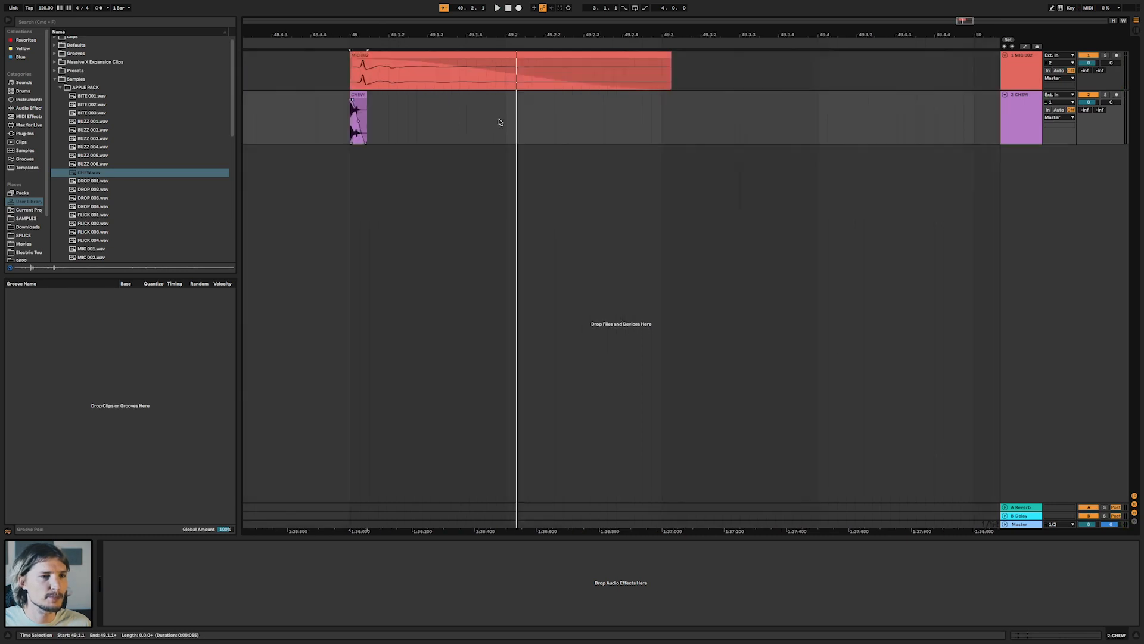
Lower the CHEW track's volume and add an EQ Eight to the track
{"action": "left_click", "coordinate": [371, 95]}
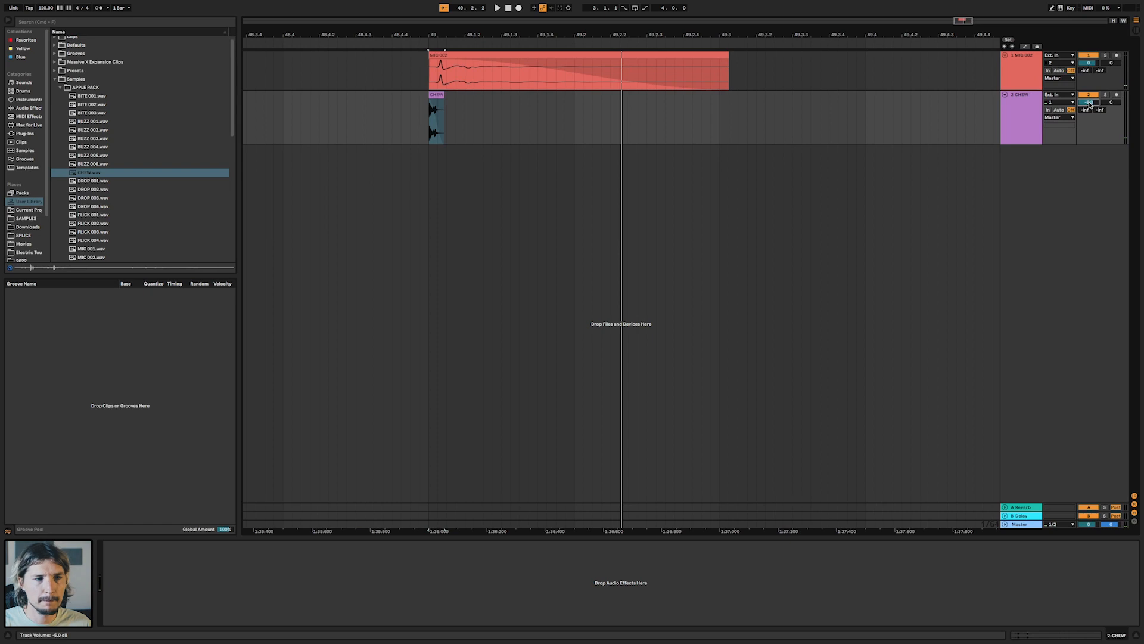
{"action": "key", "text": "super+f"}
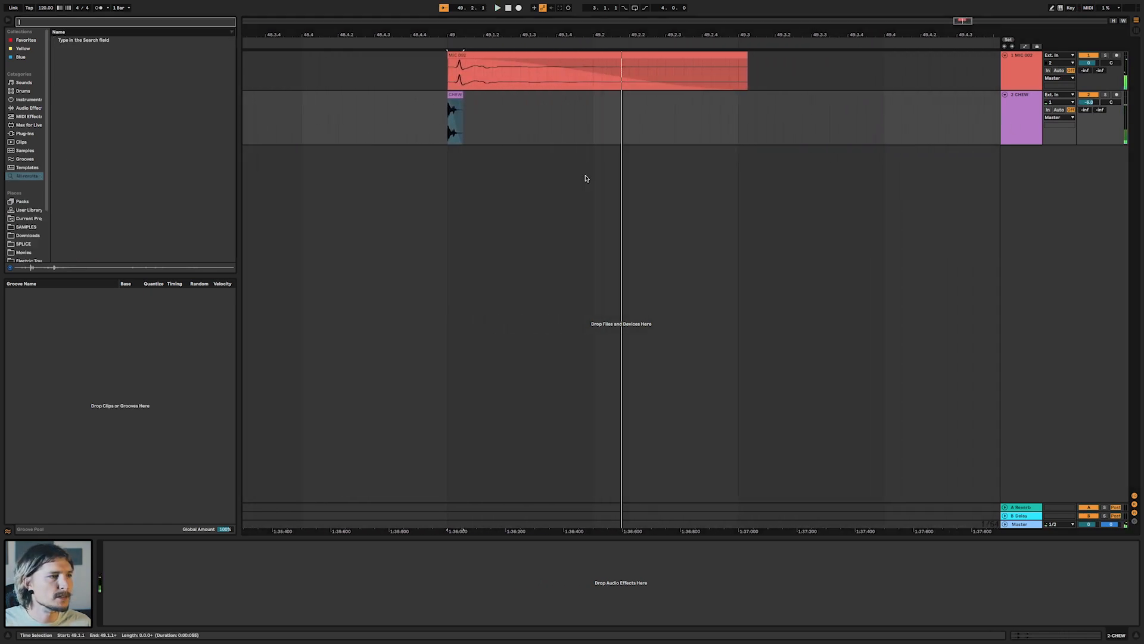
{"action": "type", "text": "eq"}
{"action": "left_click_drag", "start_coordinate": [74, 47], "coordinate": [453, 127]}
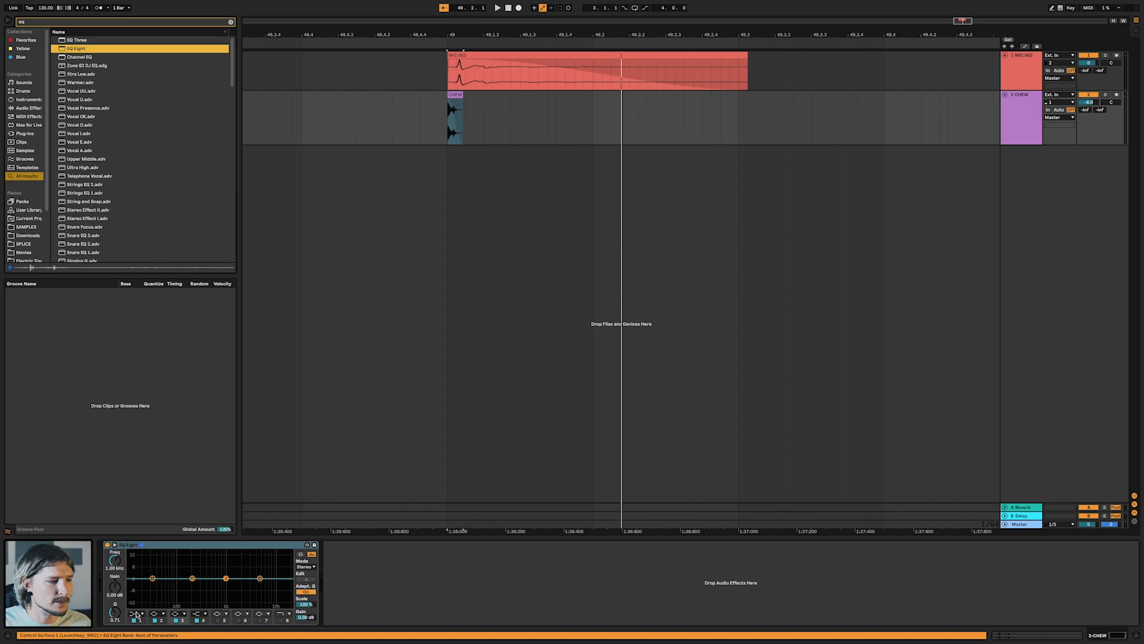
Turn band 1 of the CHEW track's EQ Eight into a gentle low cut at about 280 Hz
{"action": "left_click", "coordinate": [136, 614]}
{"action": "left_click", "coordinate": [137, 570]}
{"action": "left_click_drag", "start_coordinate": [153, 585], "coordinate": [199, 590]}
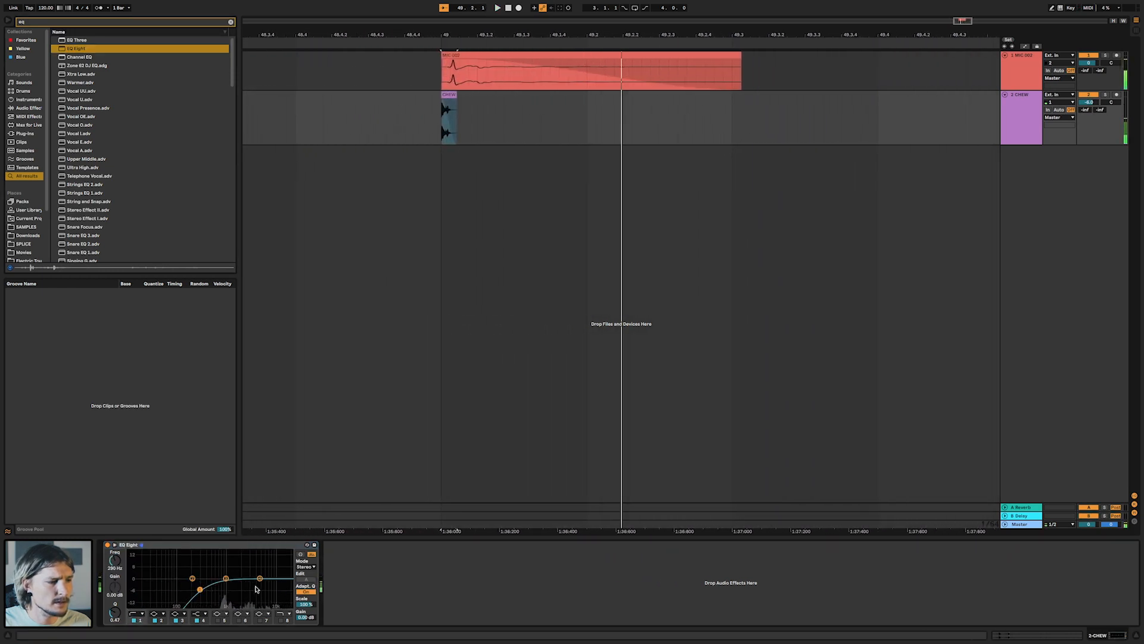
Enable the band 8 high cut and dip the CHEW EQ around 2.46 kHz, checking the sound in playback
{"action": "left_click", "coordinate": [283, 620]}
{"action": "left_click_drag", "start_coordinate": [287, 589], "coordinate": [247, 592]}
{"action": "key", "text": "space"}
{"action": "key", "text": "space"}
{"action": "key", "text": "space"}
{"action": "key", "text": "space"}
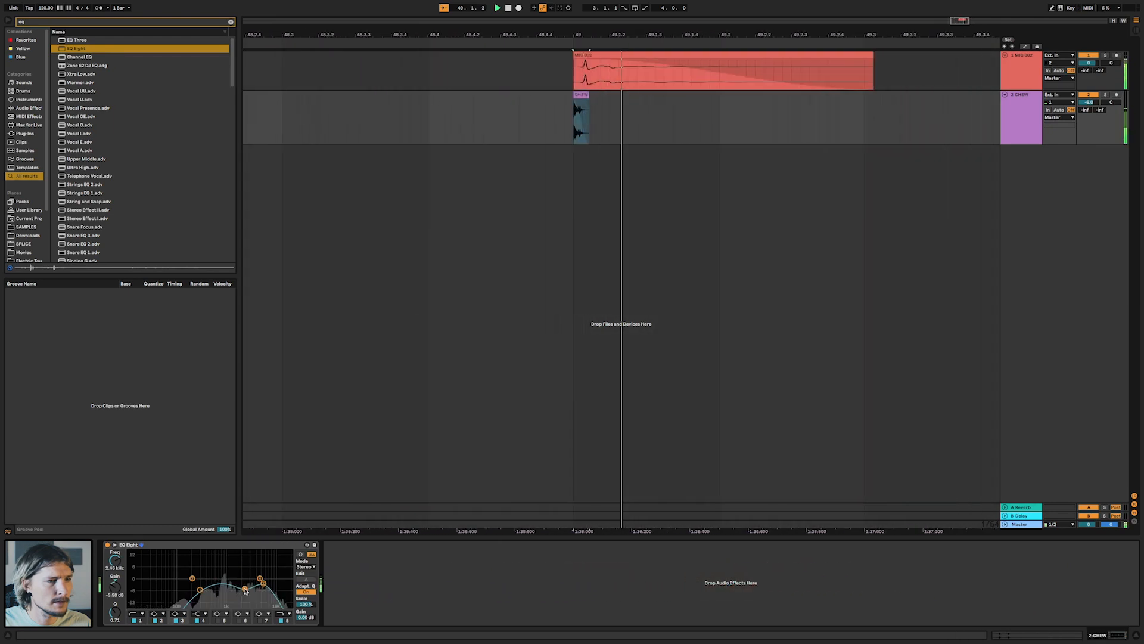
{"action": "key", "text": "space"}
{"action": "key", "text": "space"}
{"action": "key", "text": "space"}
{"action": "key", "text": "space"}
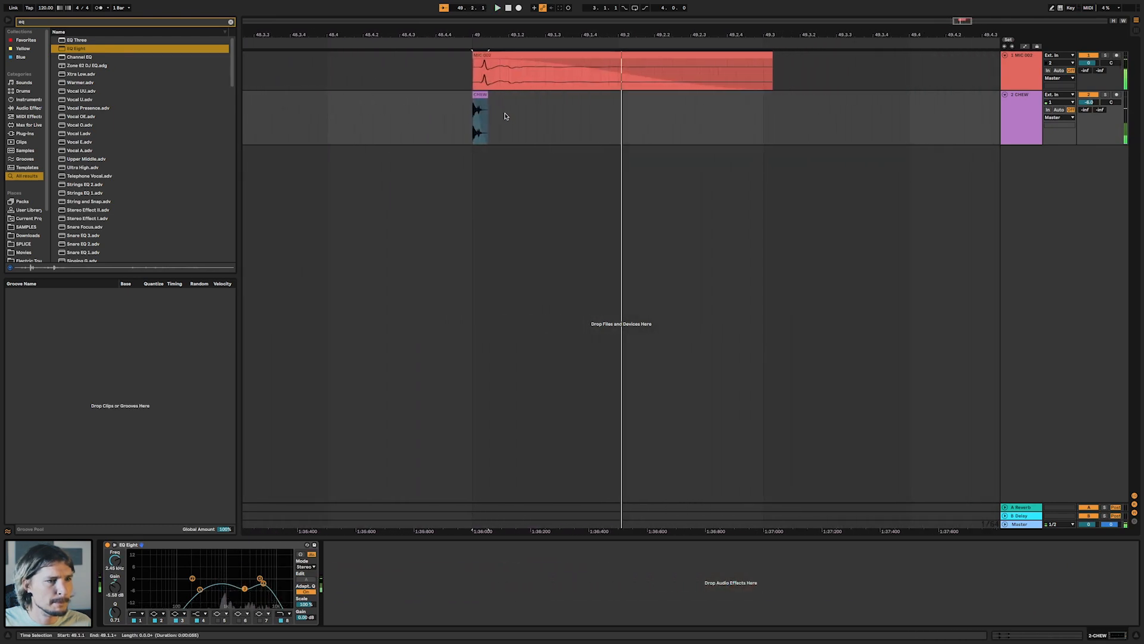
Replay the two layers repeatedly to judge their balance and lower the CHEW track's volume to -11.0 dB
{"action": "key", "text": "space"}
{"action": "key", "text": "space"}
{"action": "key", "text": "space"}
{"action": "key", "text": "space"}
{"action": "key", "text": "space"}
{"action": "key", "text": "space"}
{"action": "key", "text": "space"}
{"action": "key", "text": "space"}
{"action": "key", "text": "space"}
{"action": "key", "text": "space"}
{"action": "key", "text": "space"}
{"action": "key", "text": "space"}
{"action": "key", "text": "space"}
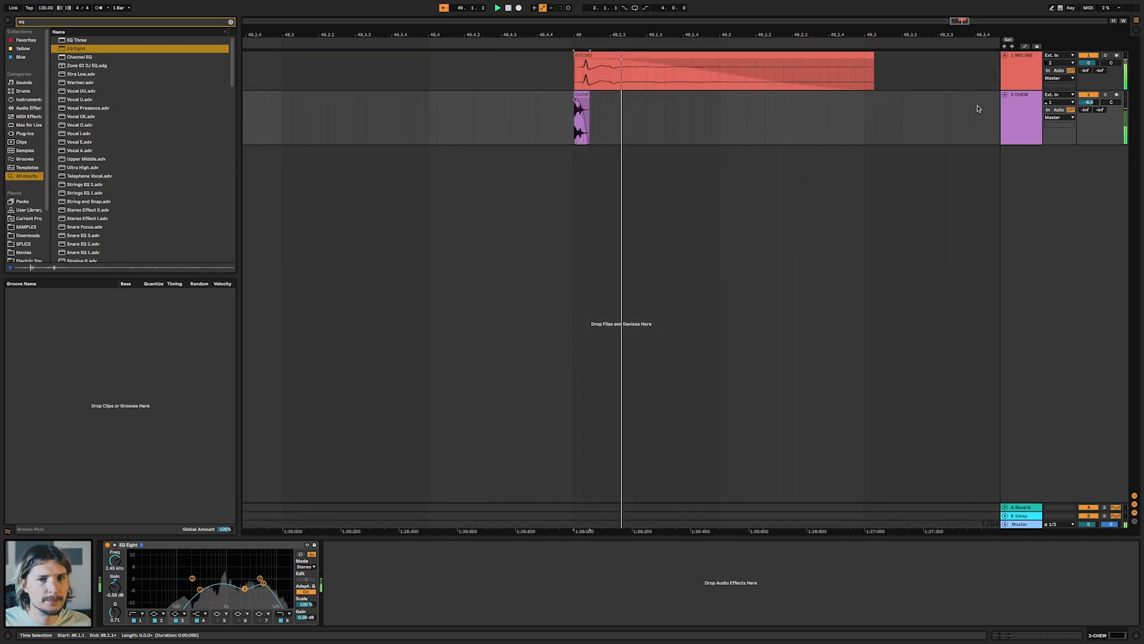
{"action": "left_click_drag", "start_coordinate": [1085, 105], "coordinate": [1085, 109]}
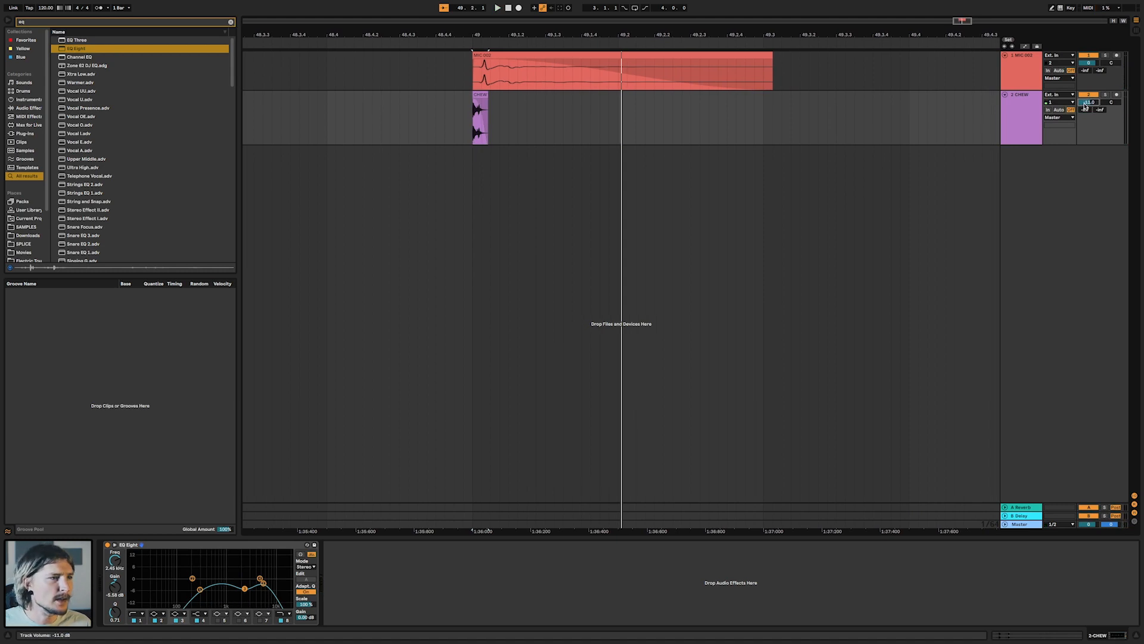
Clear the browser search and audition the DROP samples in the APPLE PACK folder
{"action": "left_click", "coordinate": [232, 22]}
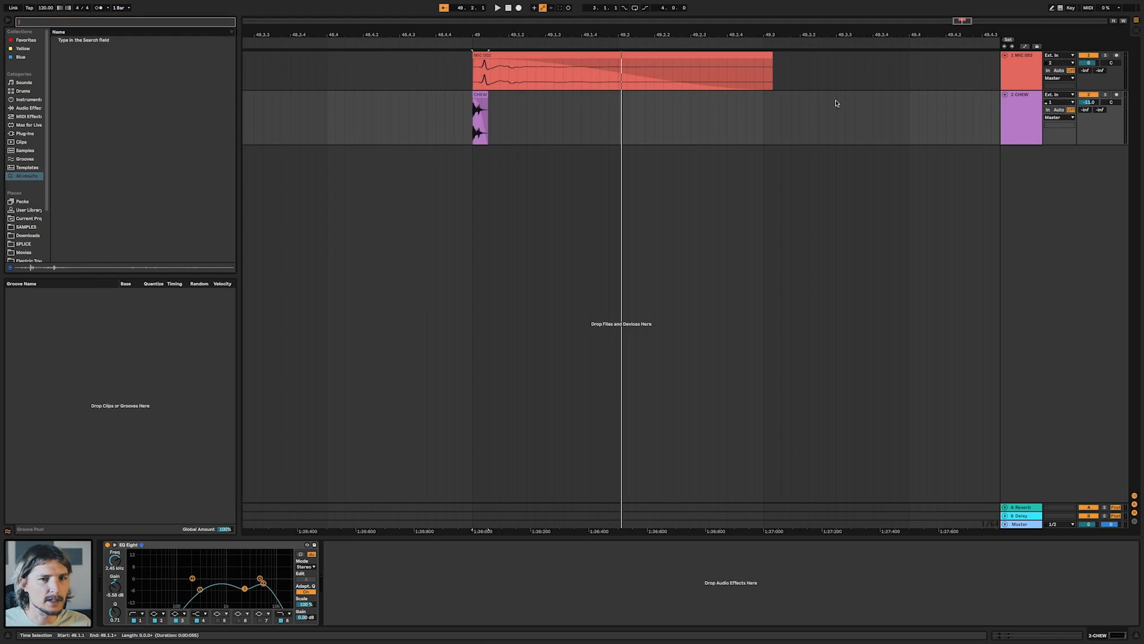
{"action": "key", "text": "Escape"}
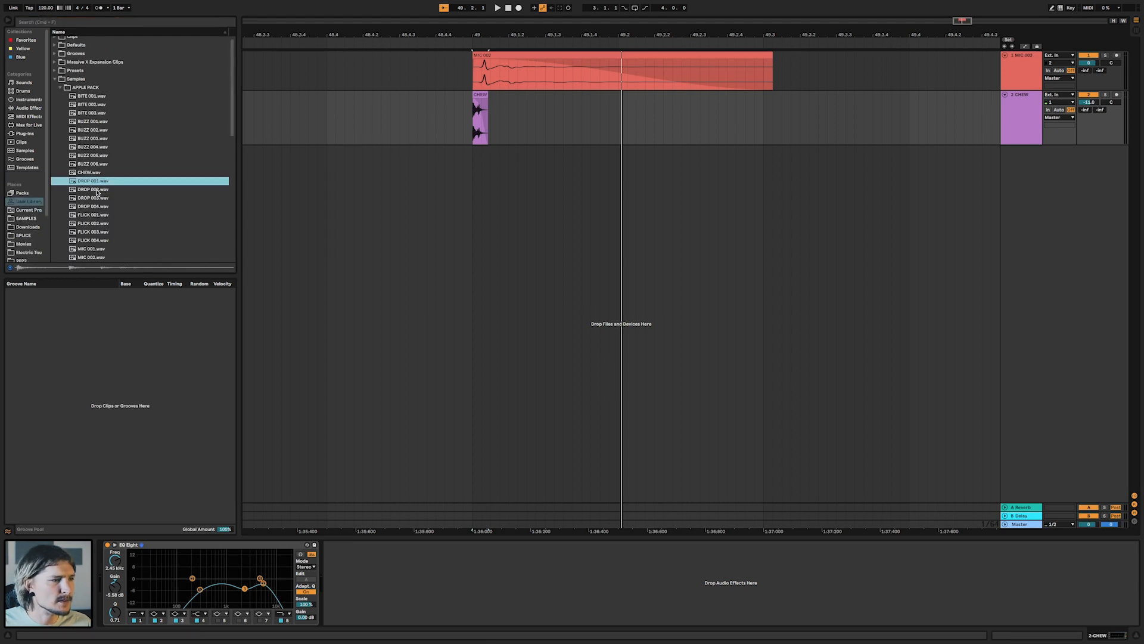
{"action": "left_click", "coordinate": [97, 190]}
{"action": "left_click", "coordinate": [97, 198]}
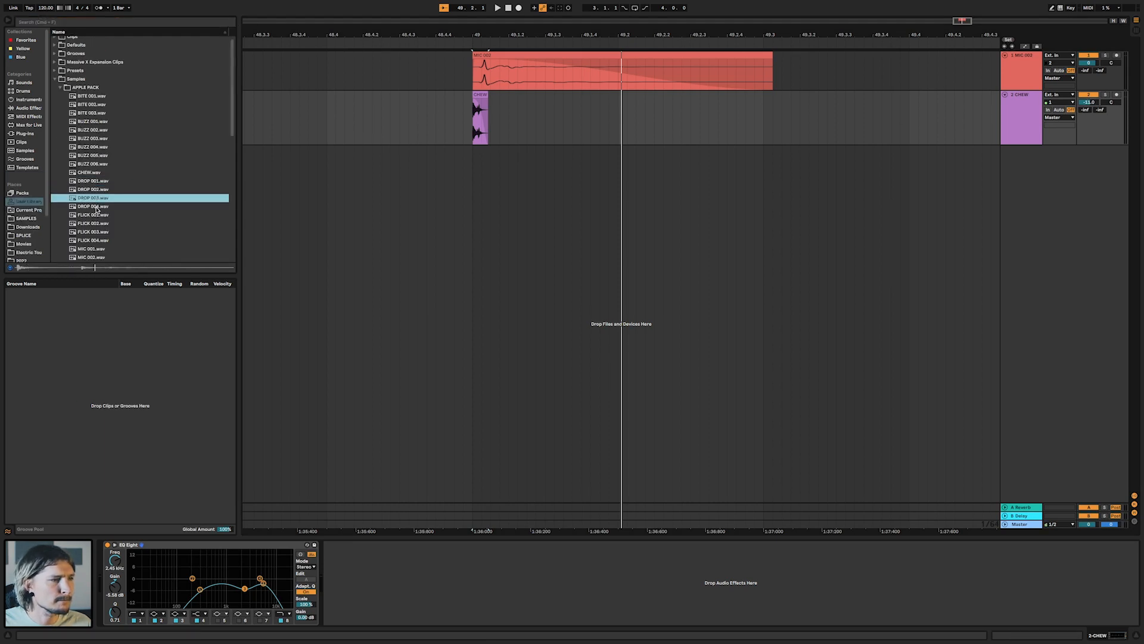
{"action": "left_click", "coordinate": [96, 206]}
{"action": "left_click", "coordinate": [98, 198]}
{"action": "left_click", "coordinate": [100, 190]}
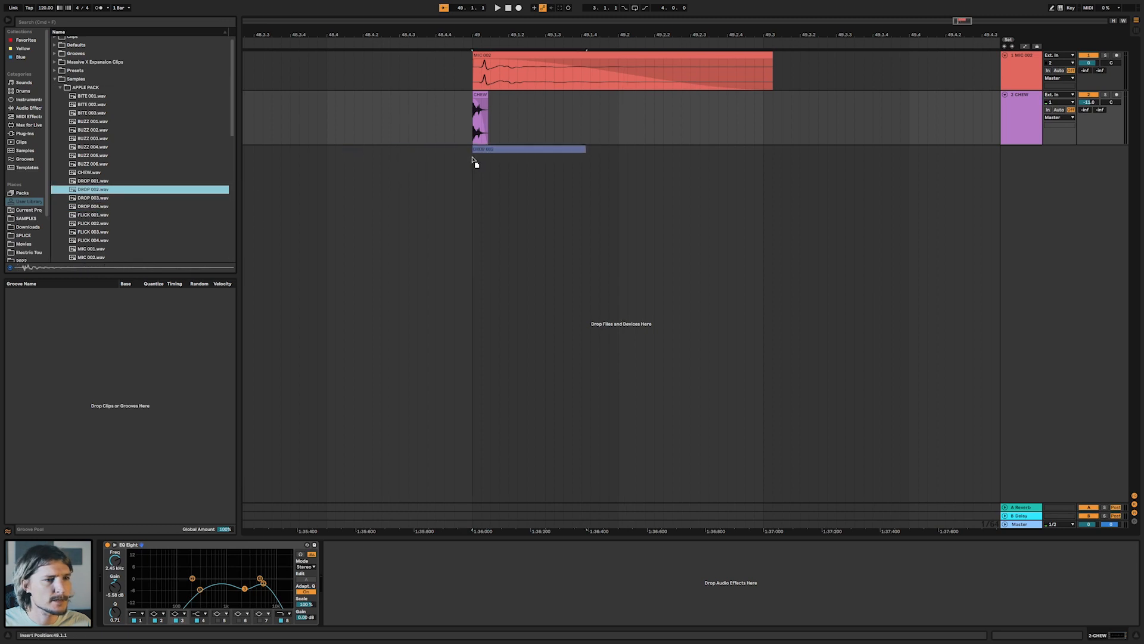
Place DROP 002.wav on a new track below CHEW, starting at bar 49
{"action": "left_click_drag", "start_coordinate": [475, 162], "coordinate": [475, 164]}
{"action": "scroll", "coordinate": [452, 165], "scroll_direction": "right", "scroll_amount": 2}
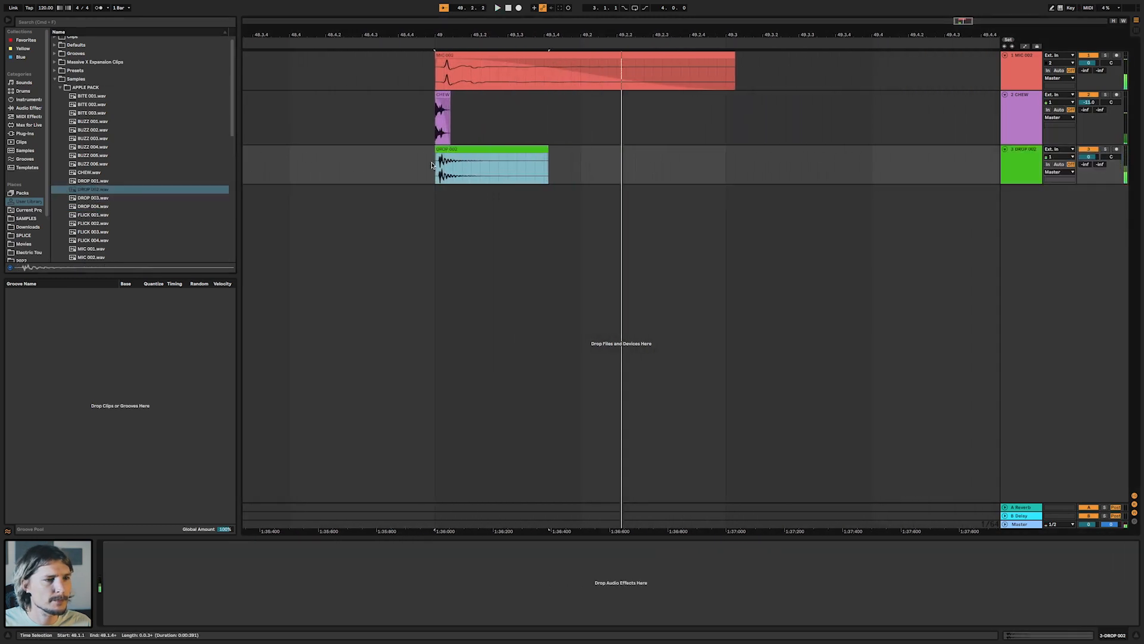
{"action": "scroll", "coordinate": [431, 165], "scroll_direction": "up", "scroll_amount": 3}
{"action": "scroll", "coordinate": [431, 165], "scroll_direction": "up", "scroll_amount": 2}
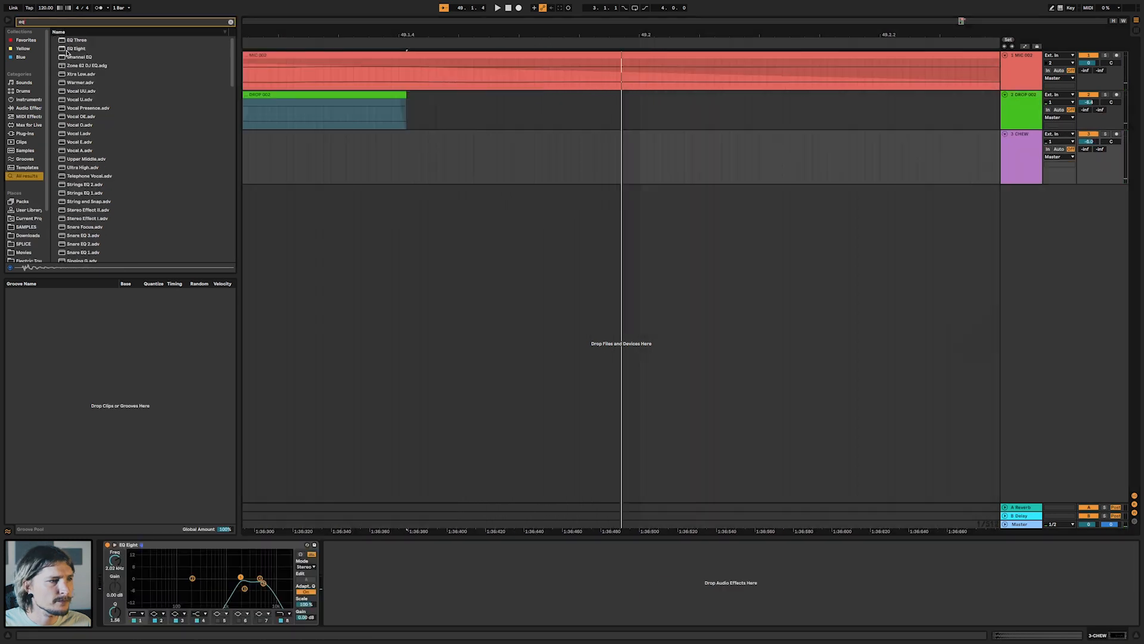
Add an EQ Eight to the DROP 002 track and turn band 1 into a low cut a little above 100 Hz
{"action": "left_click", "coordinate": [71, 49]}
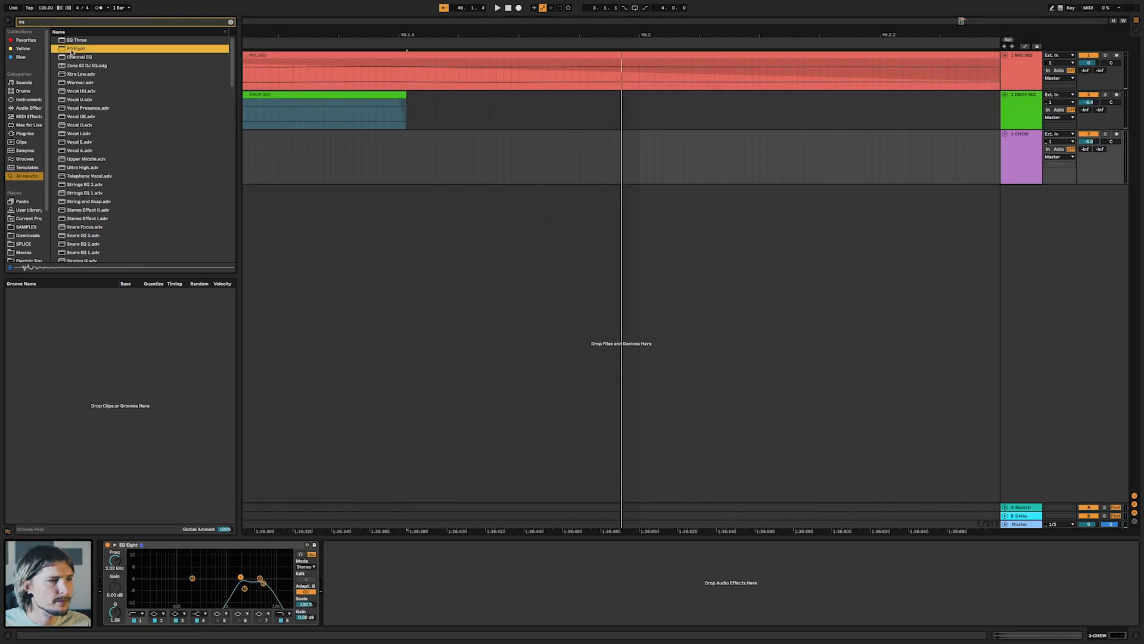
{"action": "left_click_drag", "start_coordinate": [280, 126], "coordinate": [280, 123]}
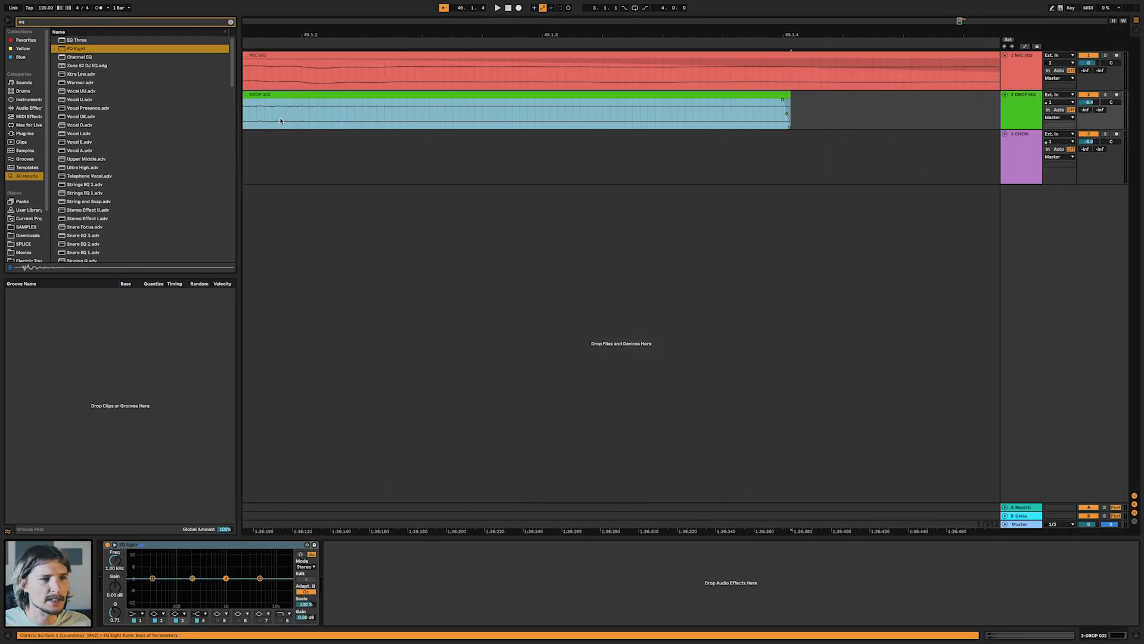
{"action": "key", "text": "space"}
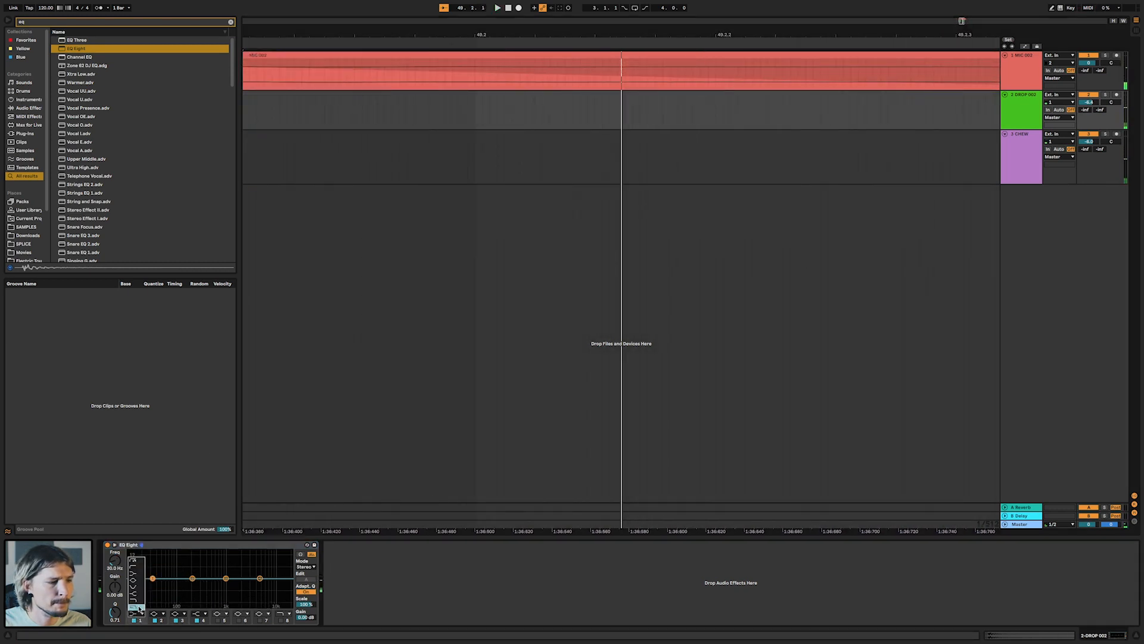
{"action": "left_click", "coordinate": [138, 569]}
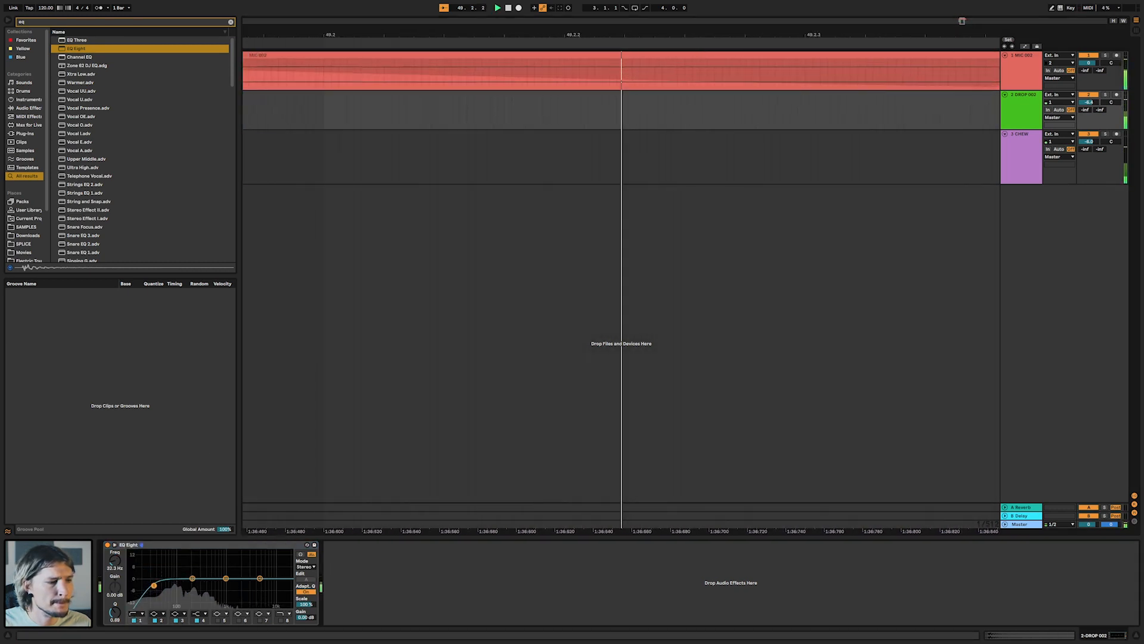
{"action": "left_click_drag", "start_coordinate": [153, 579], "coordinate": [179, 585]}
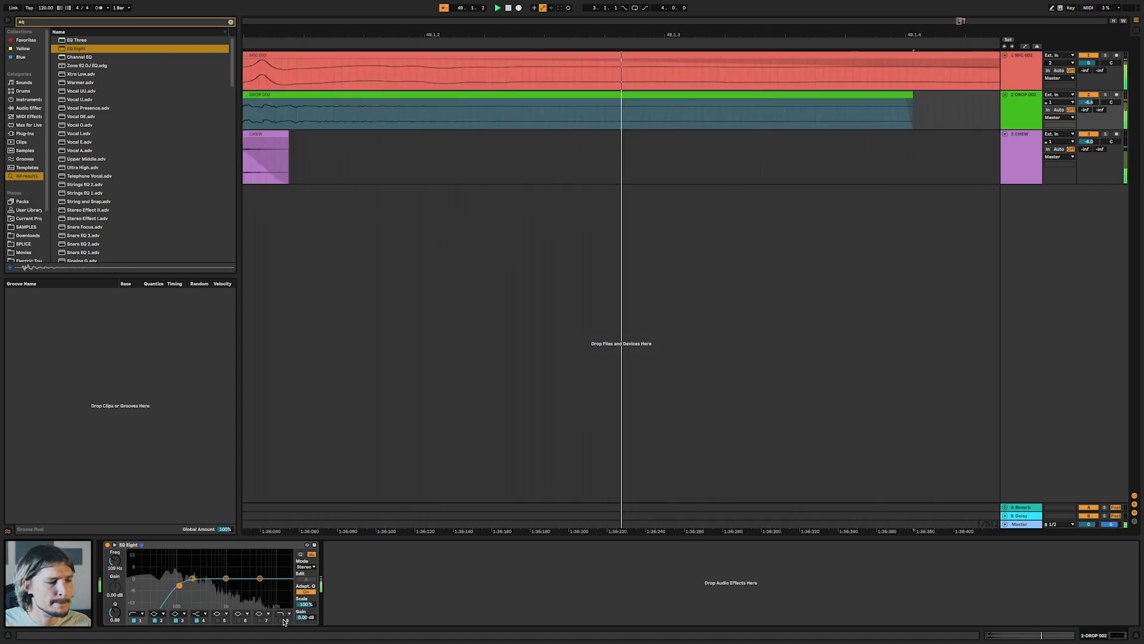
Enable the high cut on the DROP 002 track's EQ Eight and boost the mids around 1.47 kHz
{"action": "double_click", "coordinate": [286, 586]}
{"action": "left_click_drag", "start_coordinate": [286, 587], "coordinate": [233, 571]}
{"action": "right_click", "coordinate": [242, 545]}
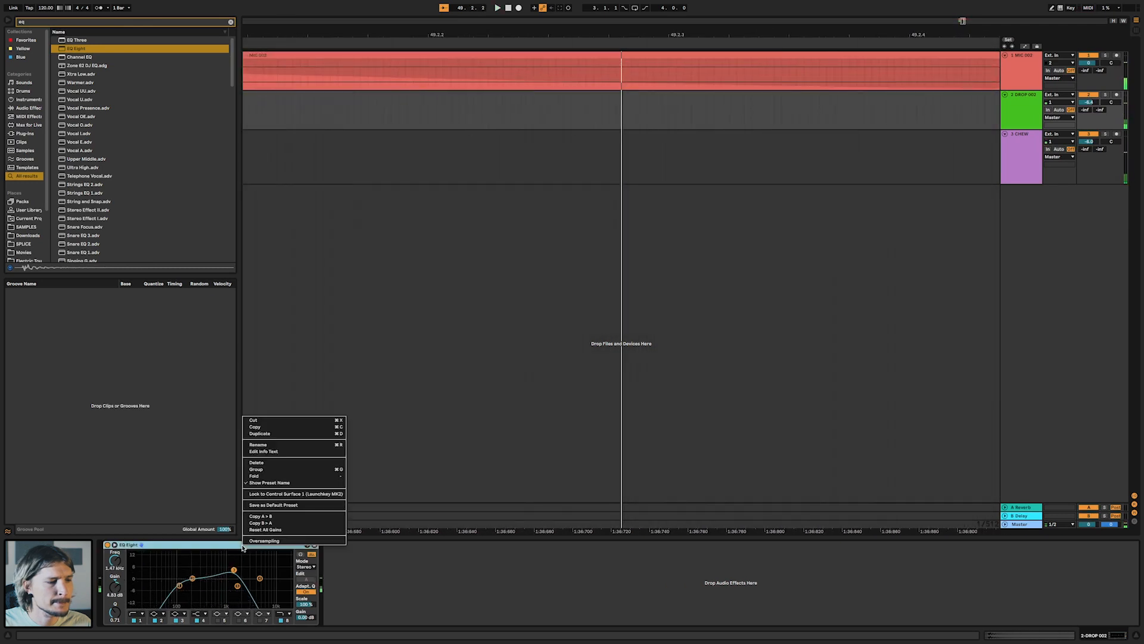
{"action": "key", "text": "Escape"}
Find Overdrive in the browser and add it after EQ Eight on the CHEW track
{"action": "scroll", "coordinate": [424, 281], "scroll_direction": "down", "scroll_amount": 5}
{"action": "left_click", "coordinate": [1025, 143]}
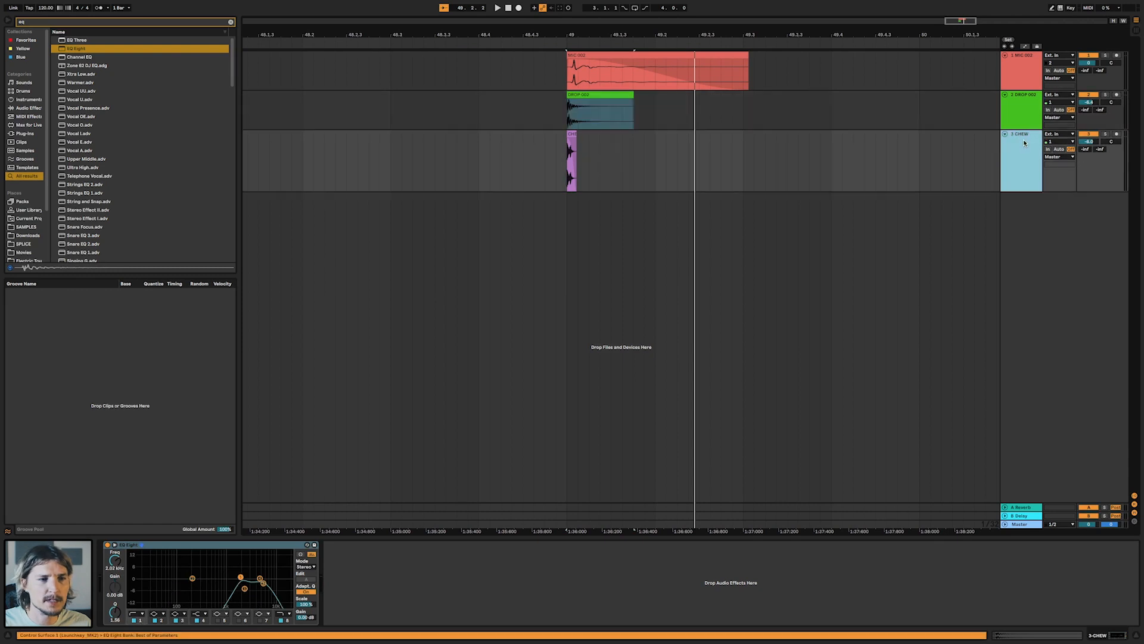
{"action": "key", "text": "super+f"}
{"action": "type", "text": "overd"}
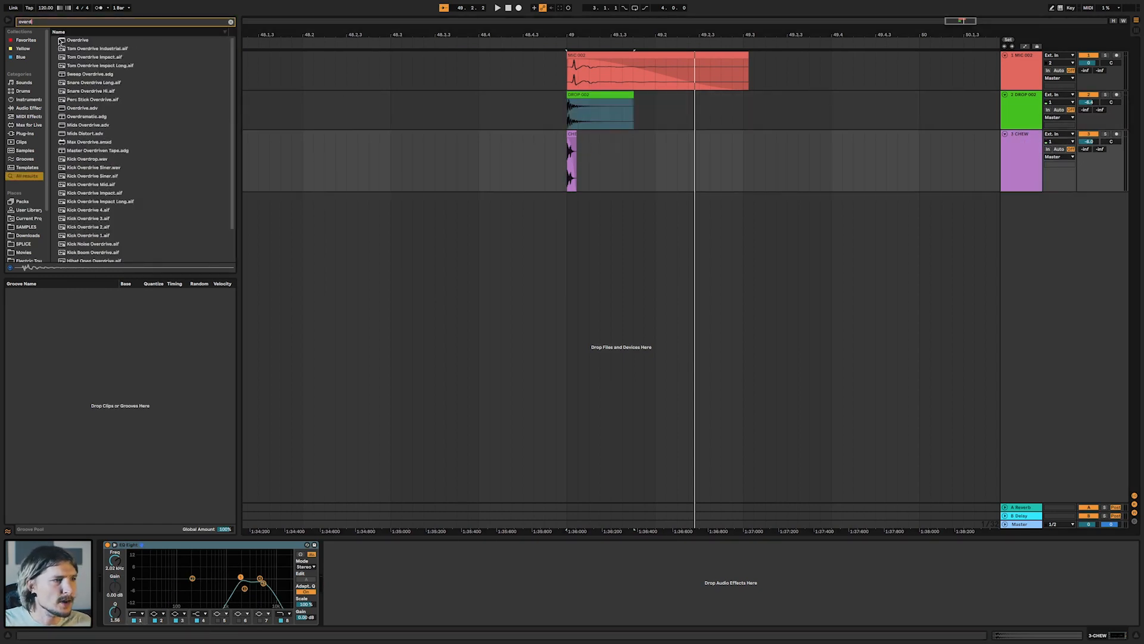
{"action": "left_click", "coordinate": [82, 42]}
{"action": "left_click_drag", "start_coordinate": [579, 167], "coordinate": [576, 162]}
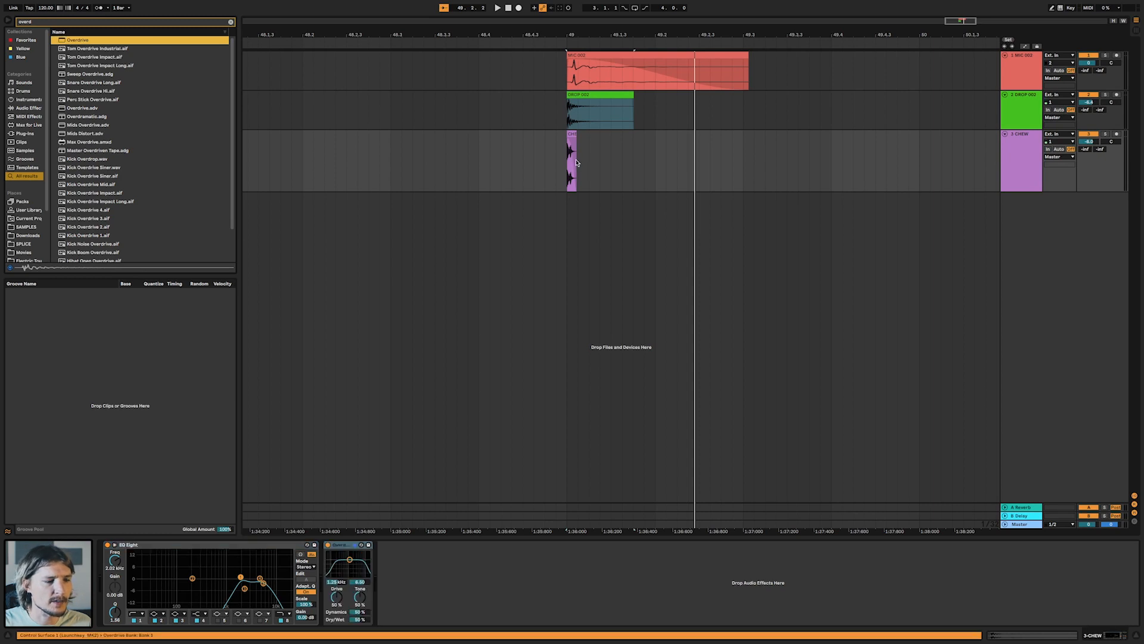
Raise the Overdrive filter frequency to about 2 kHz, widen its band and play the layers to compare
{"action": "left_click_drag", "start_coordinate": [350, 561], "coordinate": [352, 570]}
{"action": "key", "text": "space"}
{"action": "key", "text": "space"}
{"action": "key", "text": "space"}
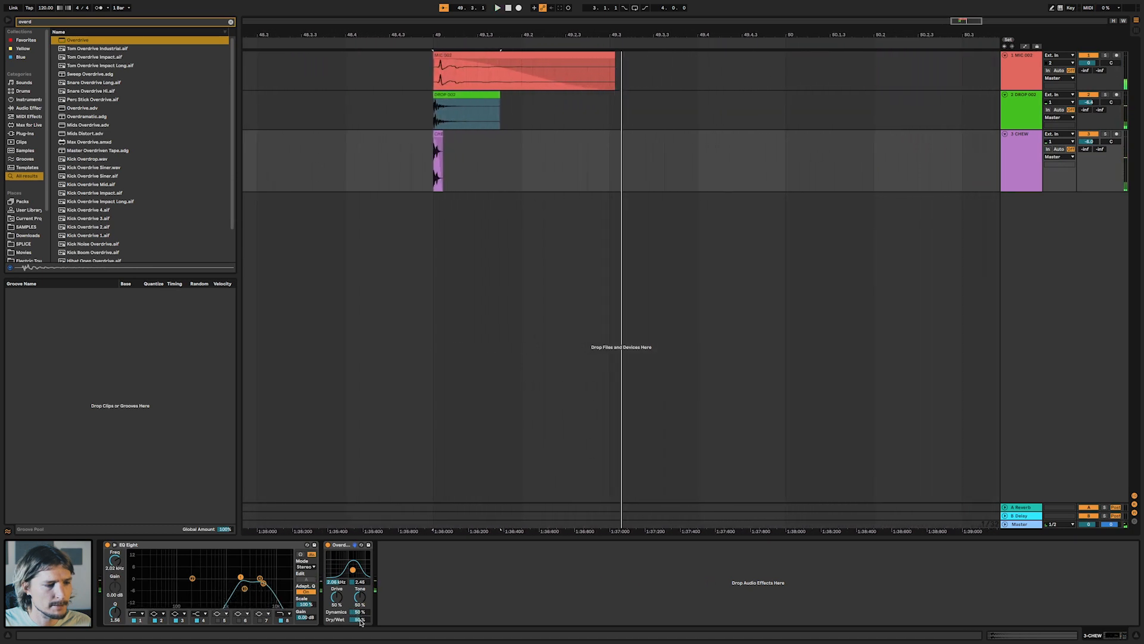
Reduce the Overdrive Dry/Wet to 20% and replay the layers to judge the amount
{"action": "left_click_drag", "start_coordinate": [359, 619], "coordinate": [359, 622]}
{"action": "key", "text": "space"}
{"action": "key", "text": "space"}
{"action": "key", "text": "space"}
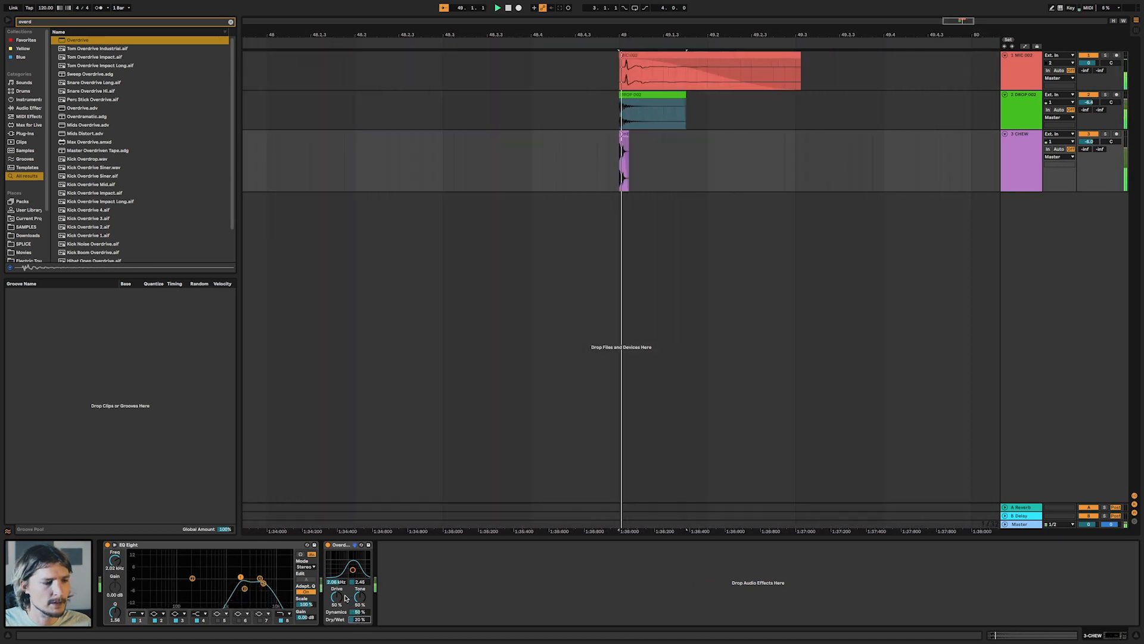
{"action": "key", "text": "space"}
{"action": "key", "text": "space"}
{"action": "key", "text": "space"}
Group the MIC 002, DROP 002 and CHEW tracks
{"action": "left_click", "coordinate": [1031, 136]}
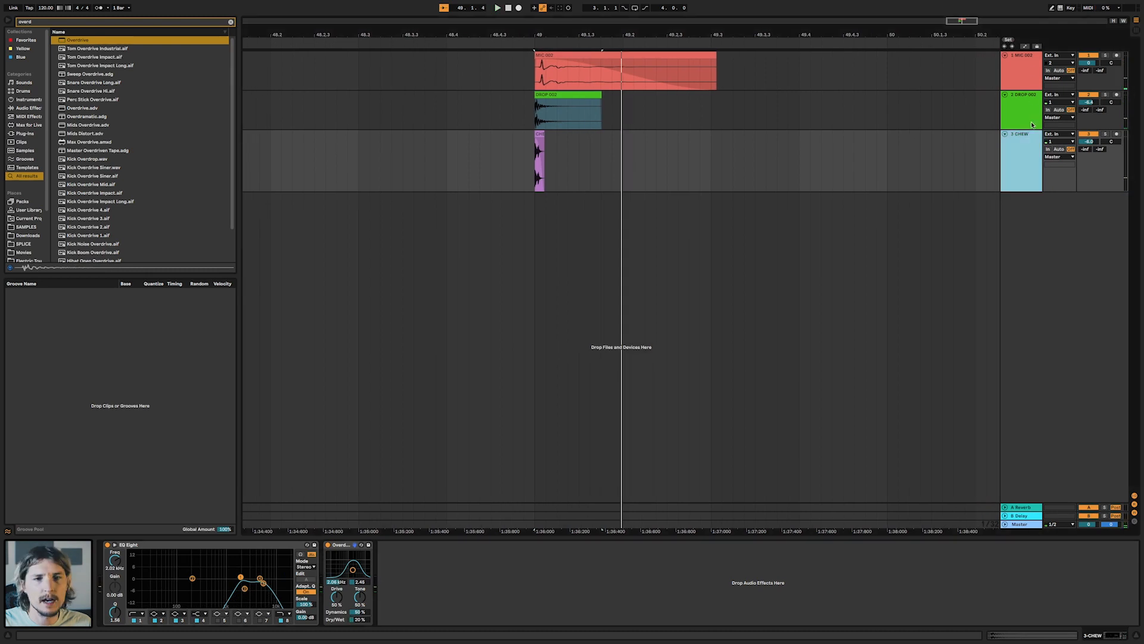
{"action": "left_click", "coordinate": [1031, 56], "text": "shift"}
{"action": "key", "text": "super+g"}
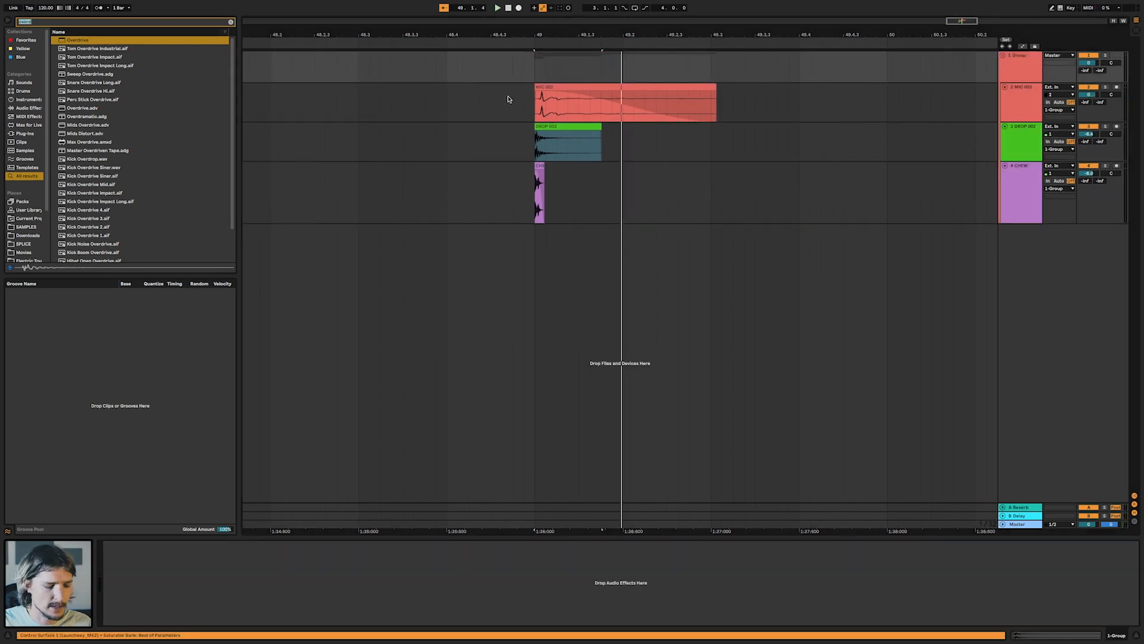
Search the browser for "transient", add kHs Transient Shaper to the new group and play the layers through it
{"action": "type", "text": "transiet"}
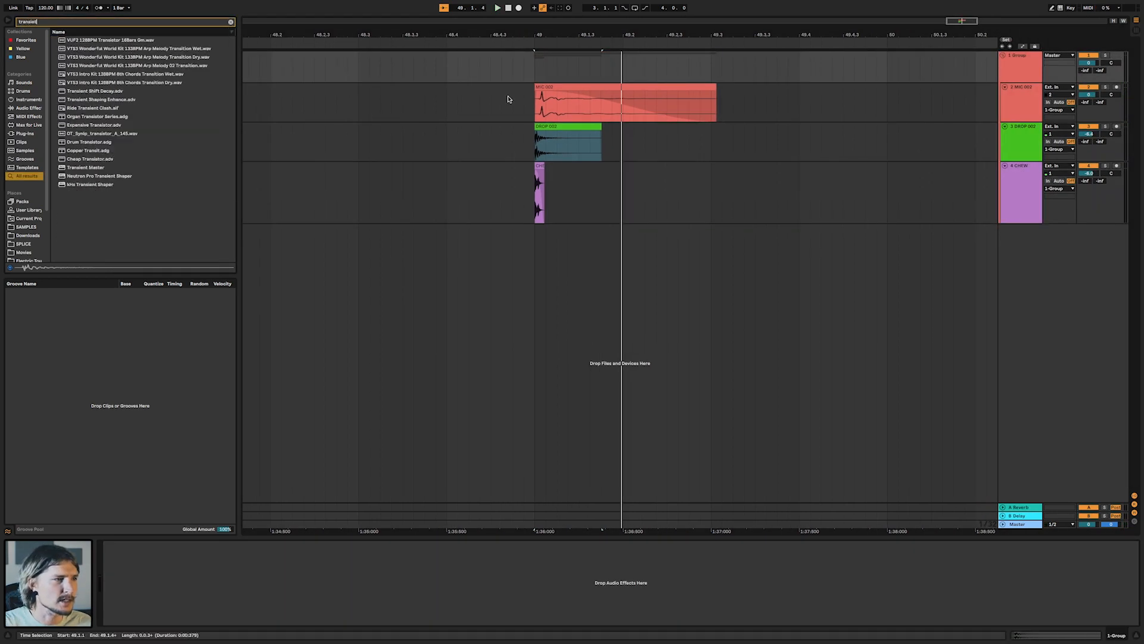
{"action": "key", "text": "BackSpace"}
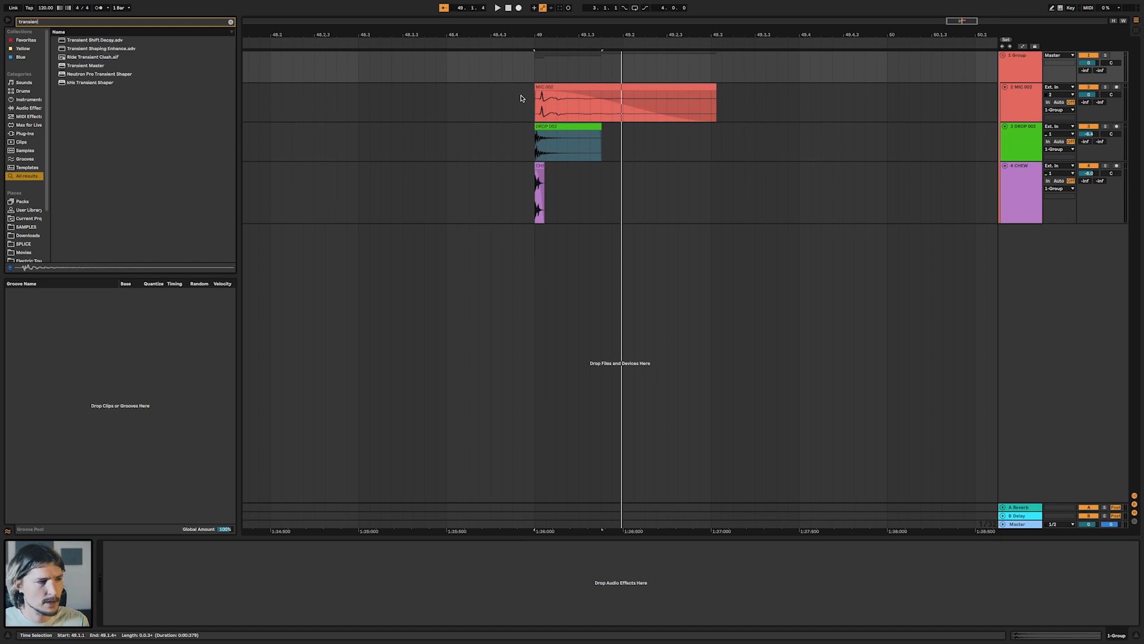
{"action": "double_click", "coordinate": [107, 83]}
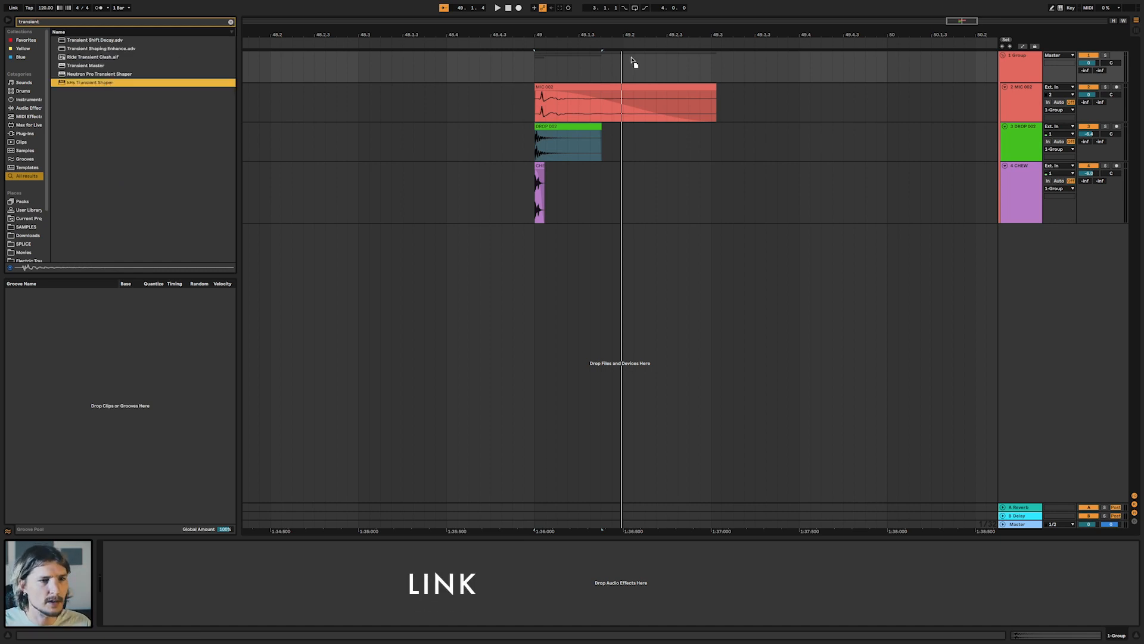
{"action": "key", "text": "space"}
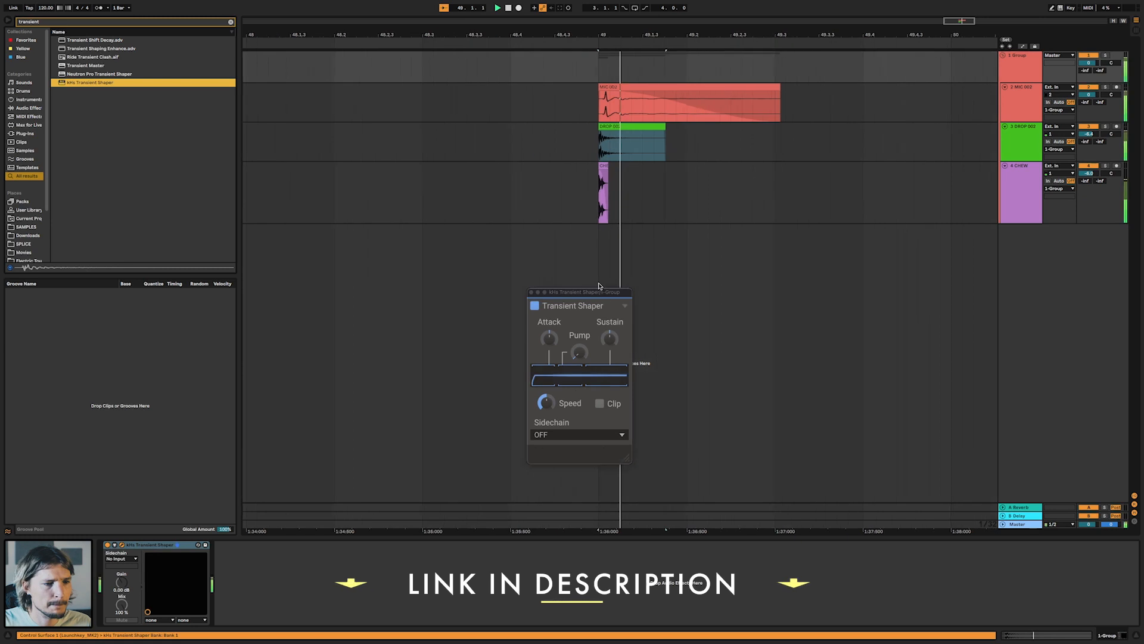
Raise the Transient Shaper's Attack slightly and its Pump to 75%, and play the layers
{"action": "left_click", "coordinate": [549, 338]}
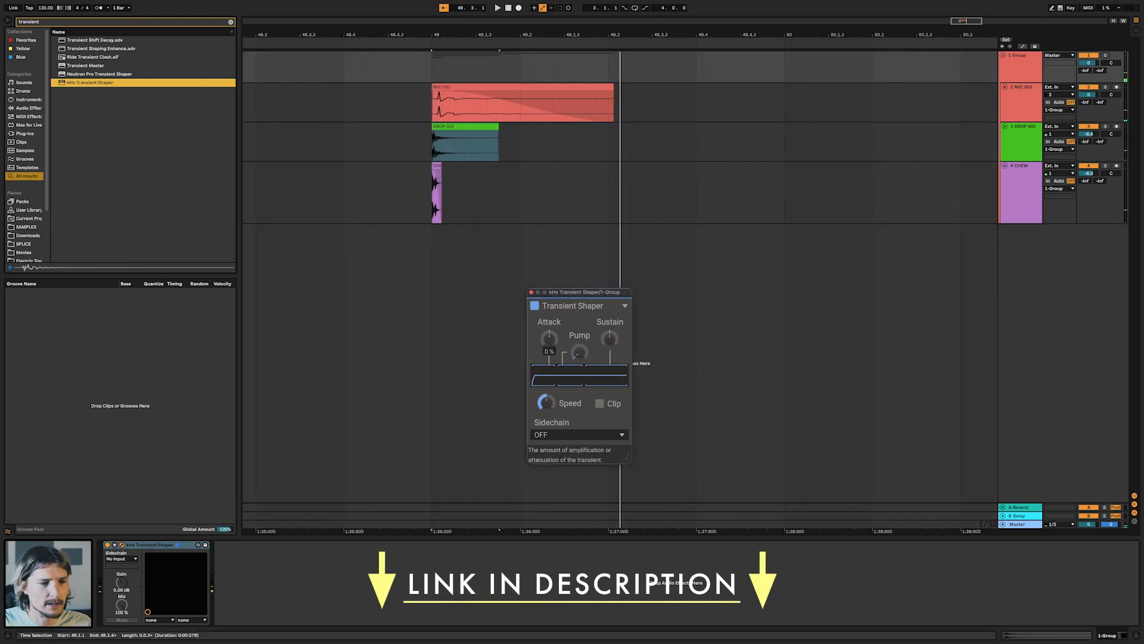
{"action": "left_click_drag", "start_coordinate": [549, 338], "coordinate": [581, 352]}
{"action": "key", "text": "space"}
{"action": "key", "text": "space"}
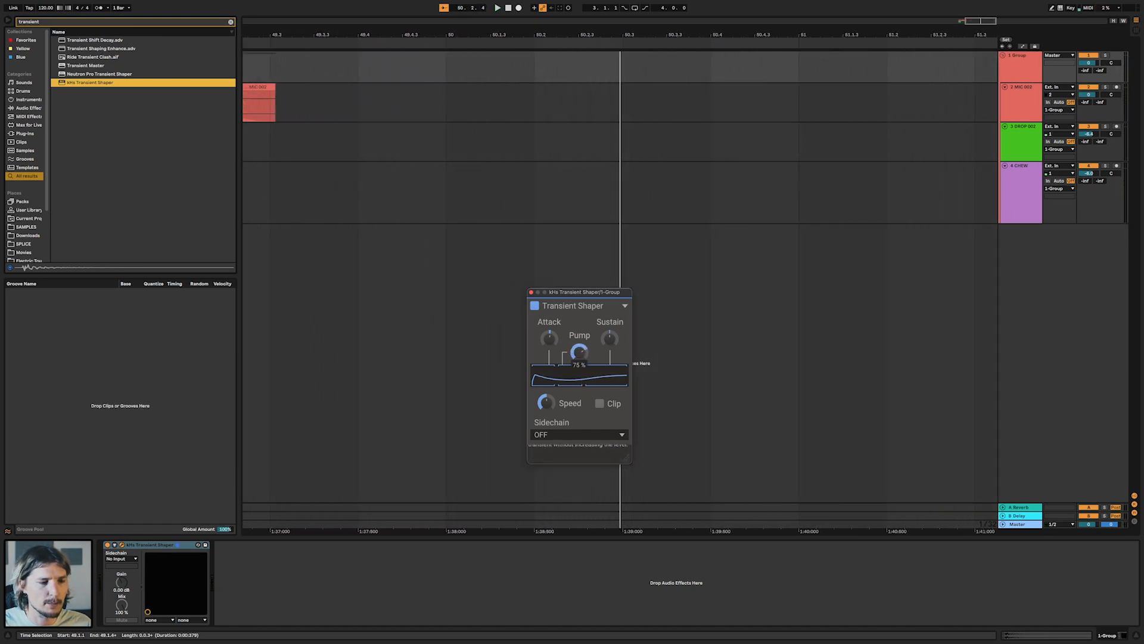
Lower the Transient Shaper's Pump to a small amount while replaying the layers
{"action": "left_click_drag", "start_coordinate": [579, 352], "coordinate": [579, 349]}
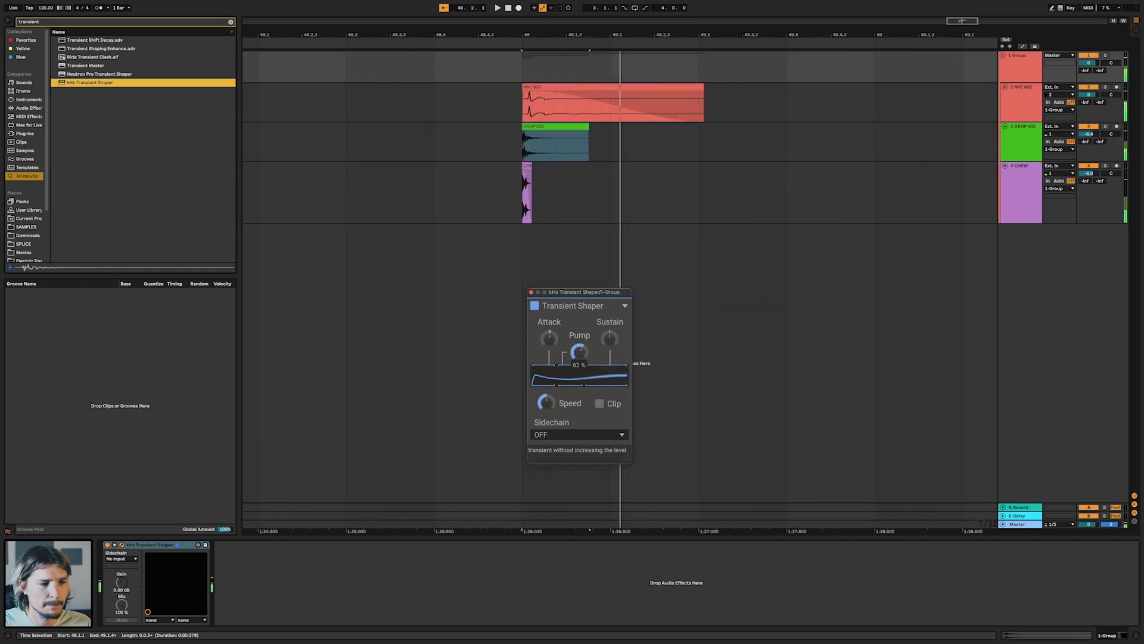
{"action": "left_click_drag", "start_coordinate": [579, 353], "coordinate": [579, 358]}
{"action": "key", "text": "space"}
{"action": "key", "text": "space"}
{"action": "key", "text": "space"}
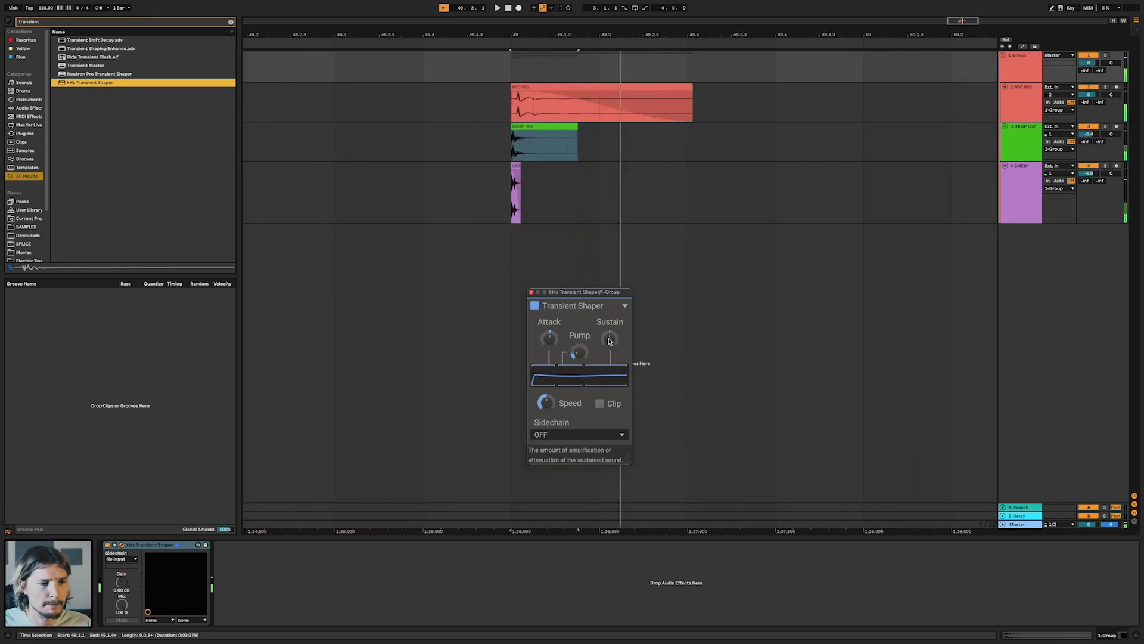
Try the Transient Shaper's Sustain at 100% and replay the layers several times
{"action": "mouse_move", "coordinate": [610, 340]}
{"action": "left_mouse_down"}
{"action": "mouse_move", "coordinate": [610, 353]}
{"action": "mouse_move", "coordinate": [609, 323]}
{"action": "left_mouse_up"}
{"action": "key", "text": "space"}
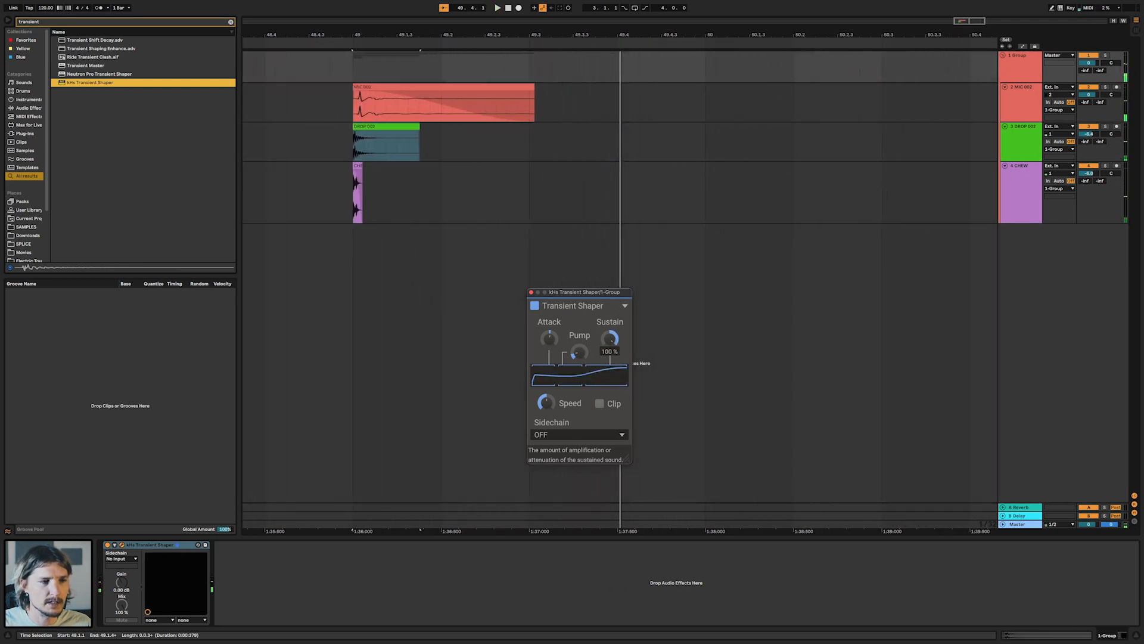
{"action": "key", "text": "space"}
{"action": "key", "text": "space"}
{"action": "key", "text": "space"}
{"action": "key", "text": "space"}
{"action": "key", "text": "space"}
Set the Transient Shaper's Sustain to 51% and replay the layers
{"action": "left_click_drag", "start_coordinate": [610, 323], "coordinate": [610, 330]}
{"action": "key", "text": "space"}
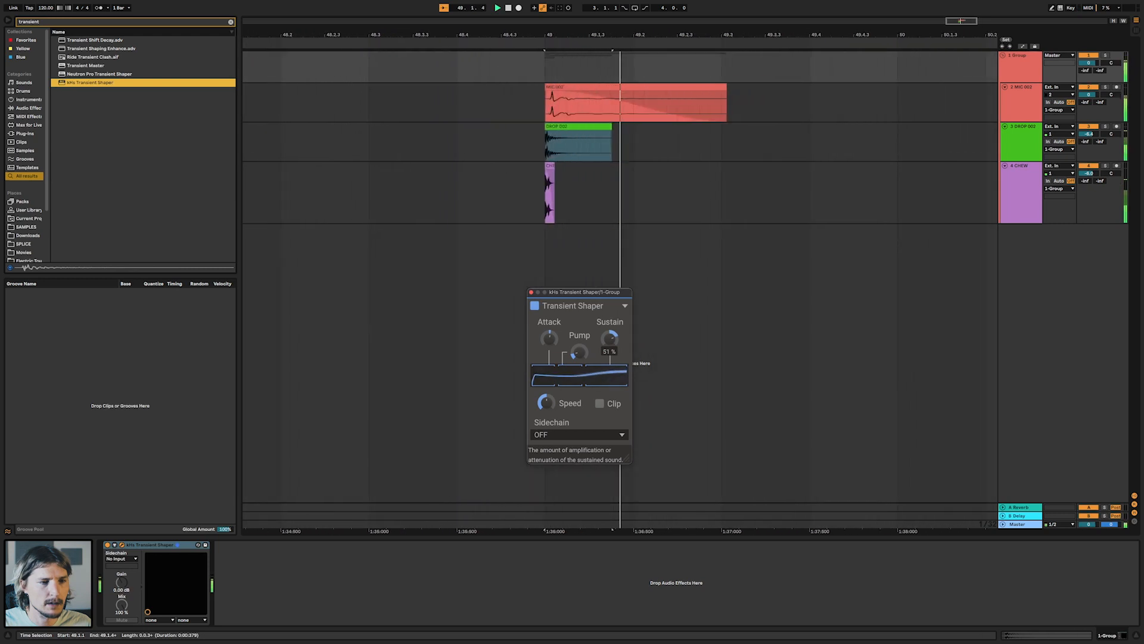
{"action": "key", "text": "space"}
{"action": "key", "text": "space"}
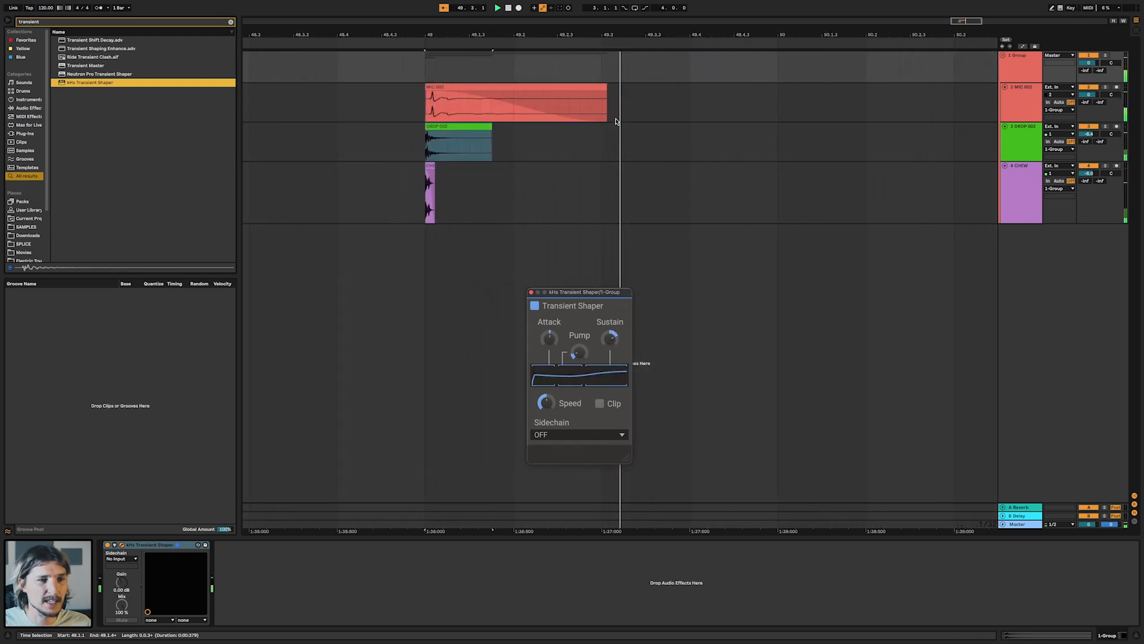
Adjust the Transient Shaper's Speed during playback, comparing 43%, 500% and a setting below the maximum
{"action": "left_click_drag", "start_coordinate": [545, 403], "coordinate": [545, 426]}
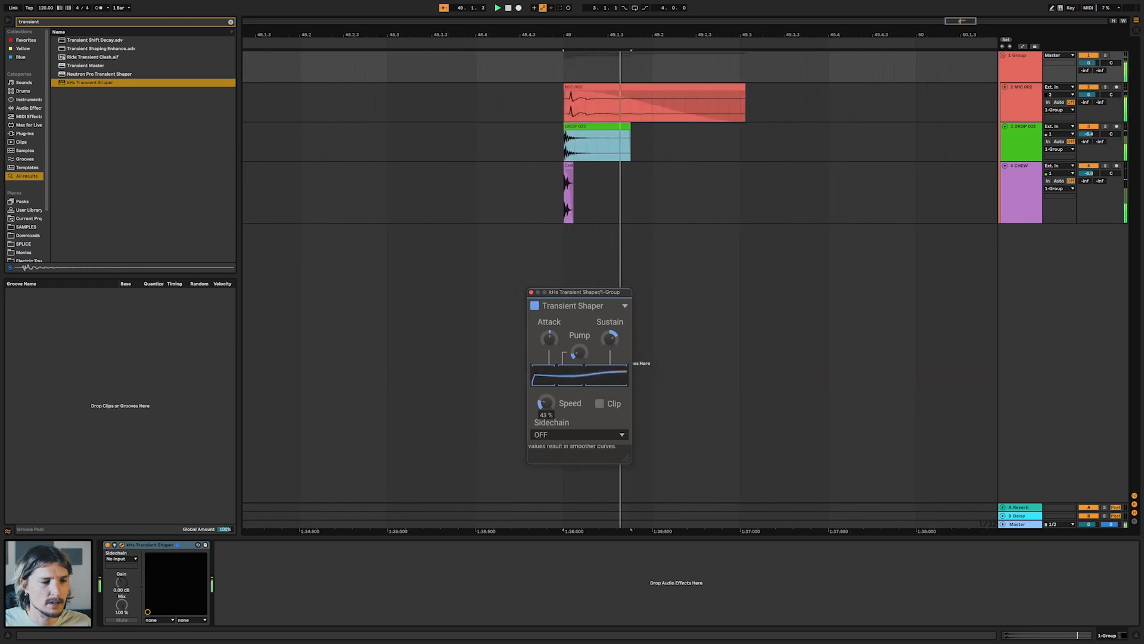
{"action": "left_click_drag", "start_coordinate": [545, 403], "coordinate": [545, 319]}
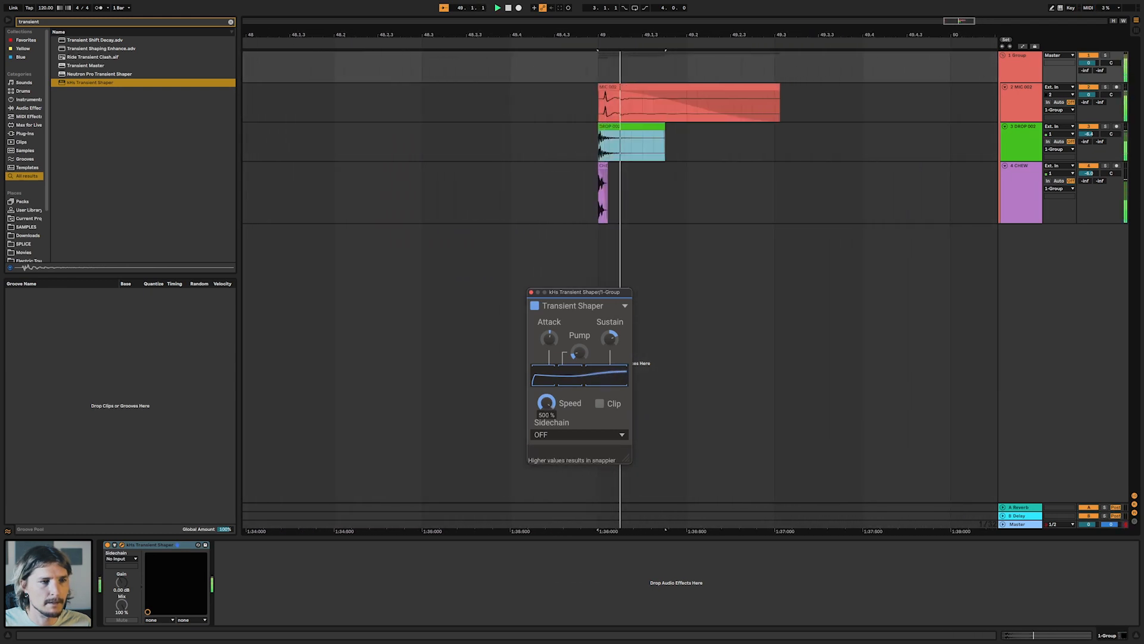
{"action": "left_click_drag", "start_coordinate": [545, 319], "coordinate": [546, 340]}
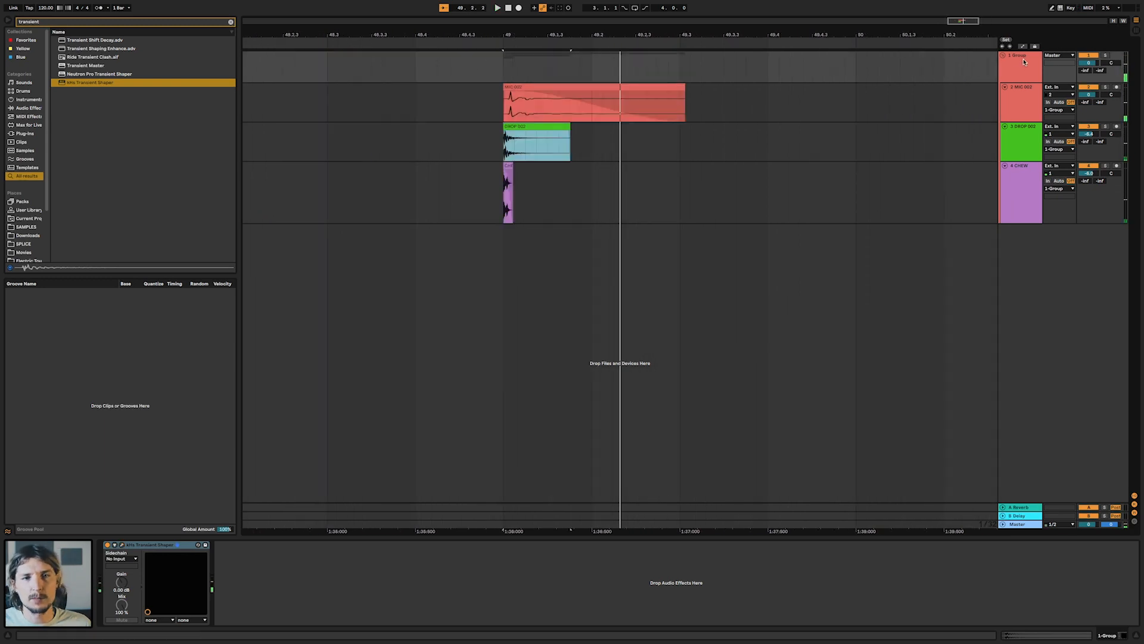
Add an audio track below the group, set its input to Resampling and arm it for recording
{"action": "left_click", "coordinate": [1019, 62]}
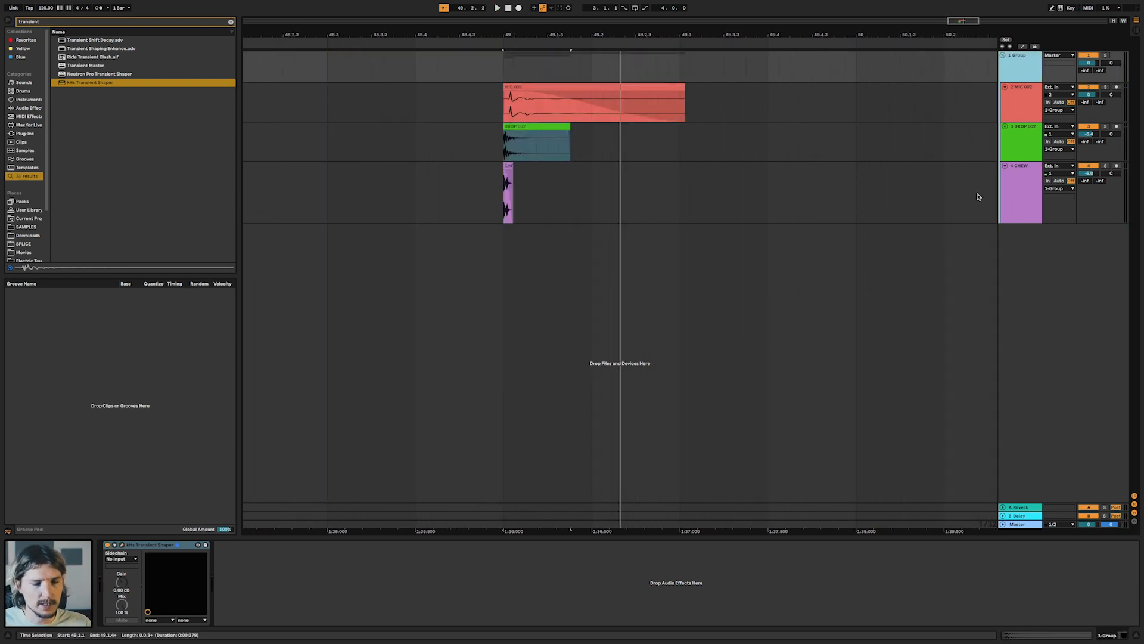
{"action": "key", "text": "ctrl+t"}
{"action": "left_click", "coordinate": [1064, 229]}
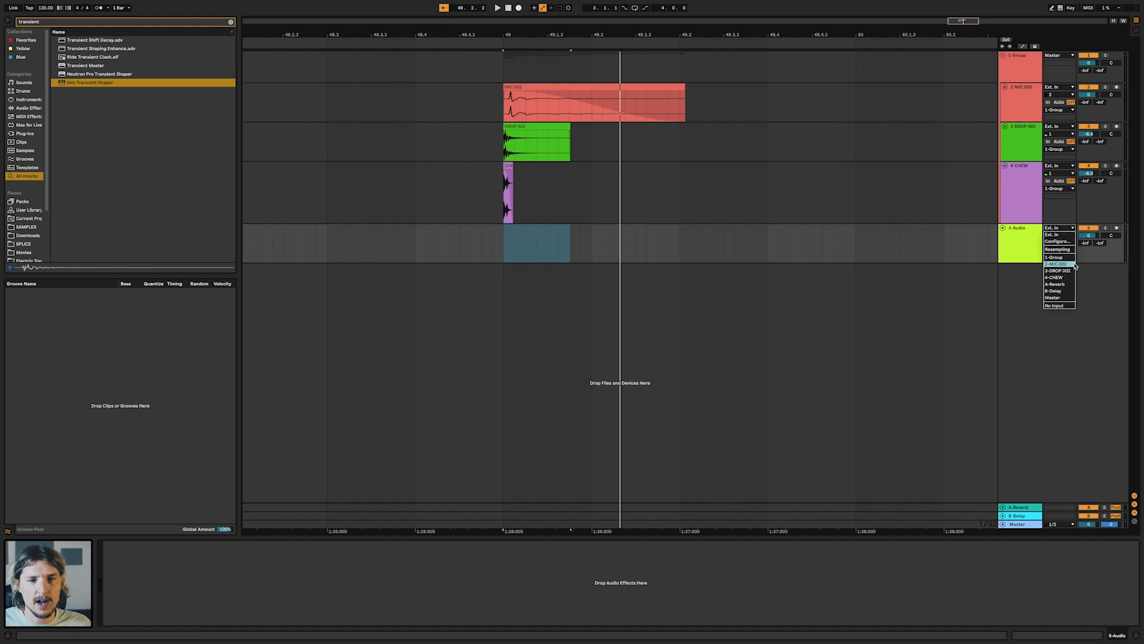
{"action": "left_click", "coordinate": [1063, 250]}
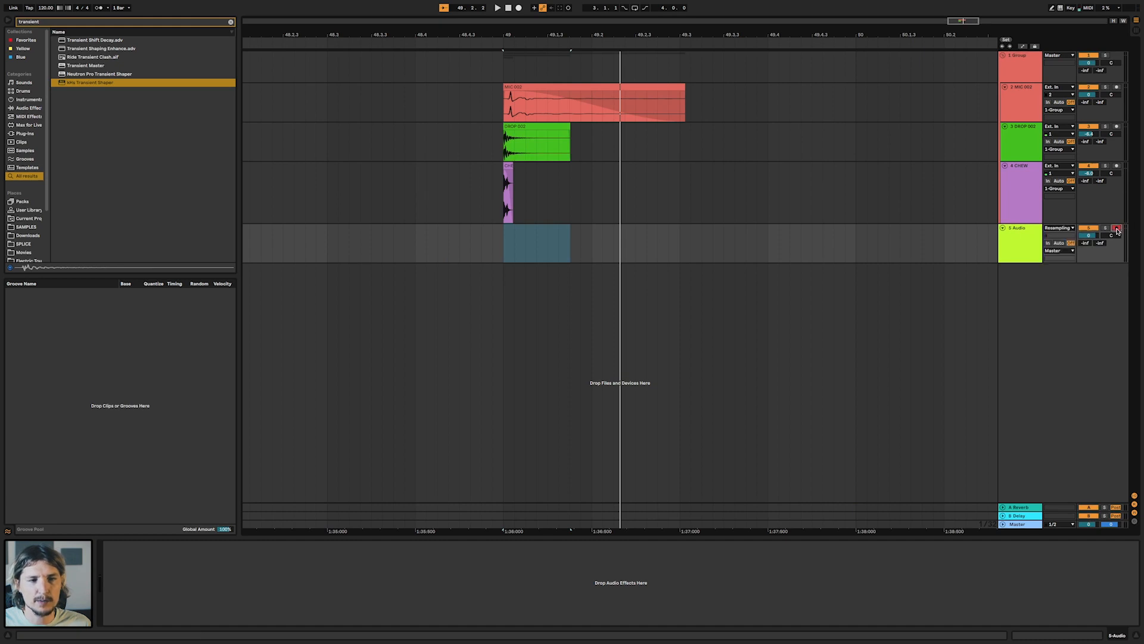
Record the group's output onto the resampling track from bar 49 to about bar 50
{"action": "left_click", "coordinate": [504, 242]}
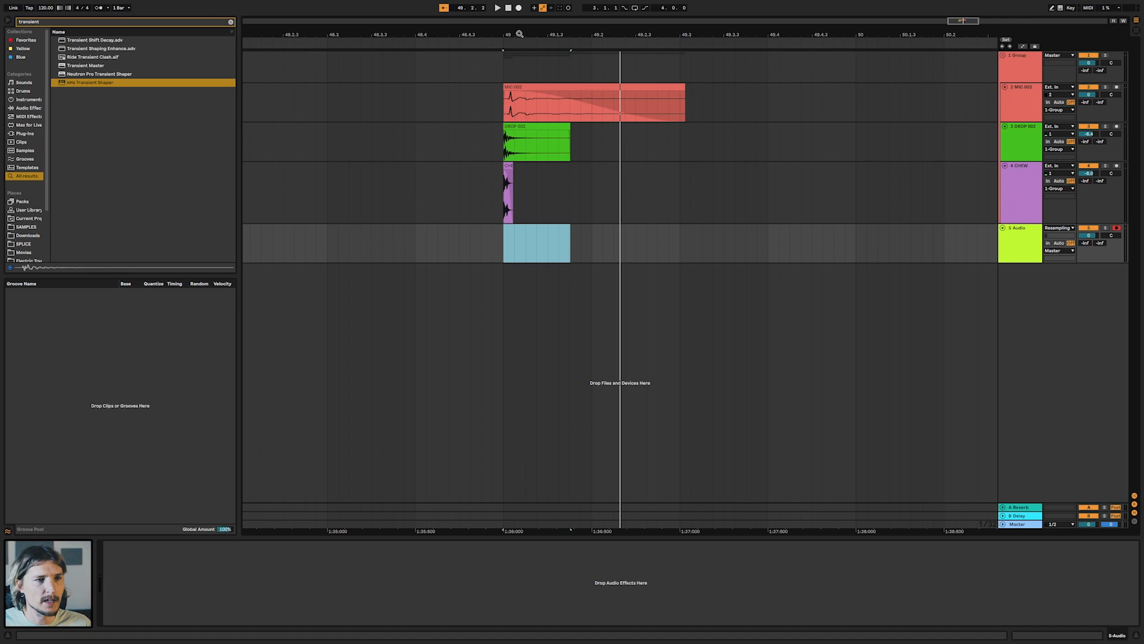
{"action": "key", "text": "F9"}
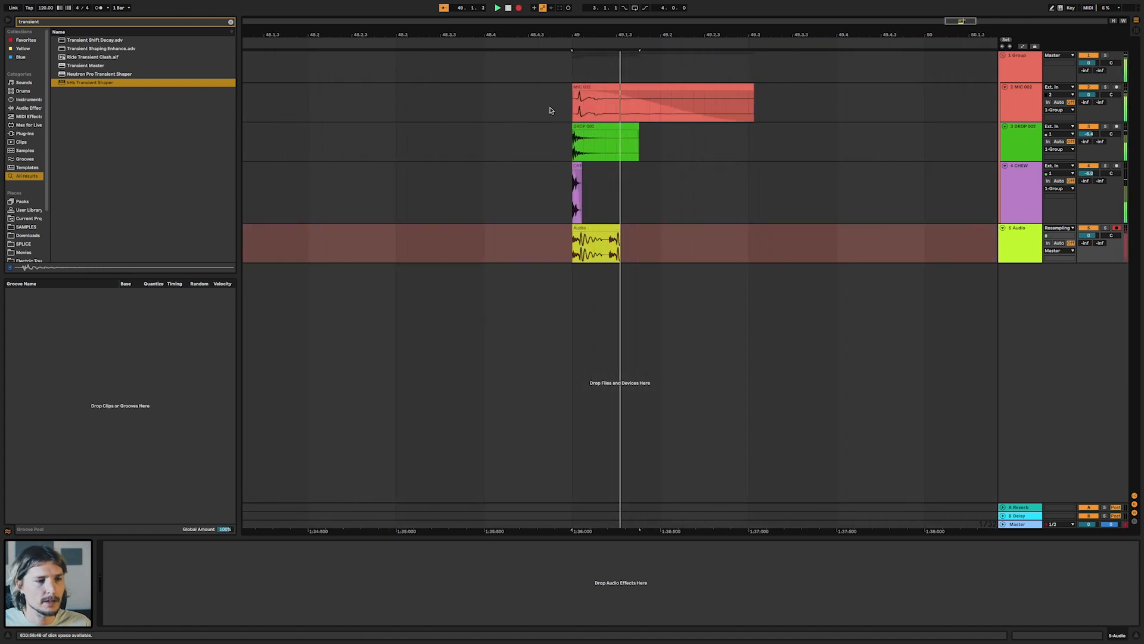
{"action": "key", "text": "F9"}
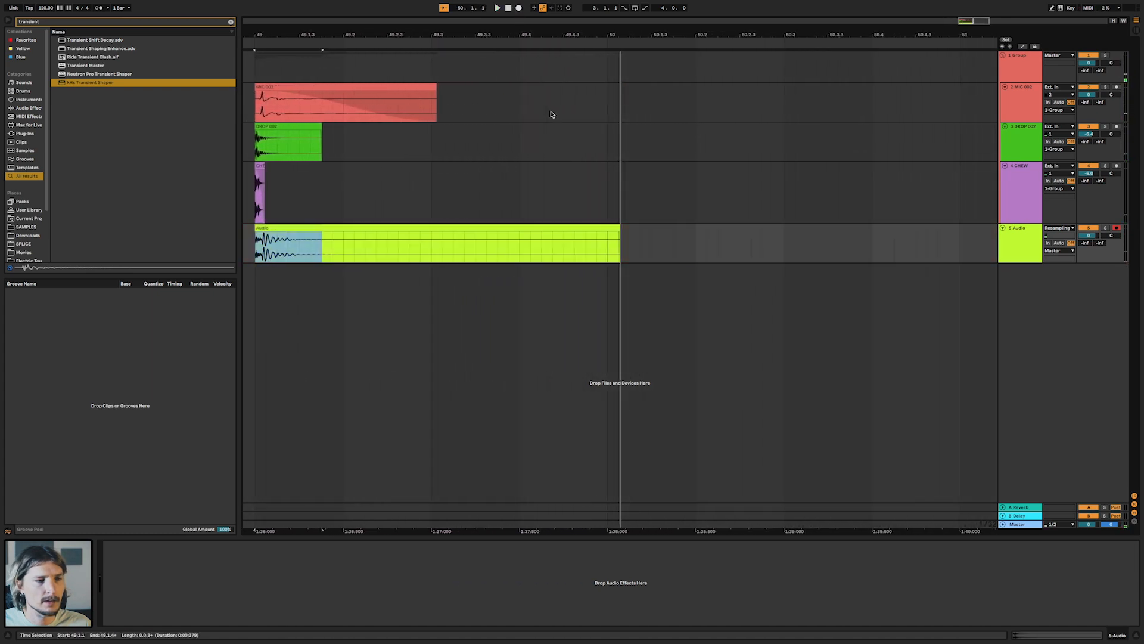
{"action": "scroll", "coordinate": [568, 244], "scroll_direction": "left", "scroll_amount": 5}
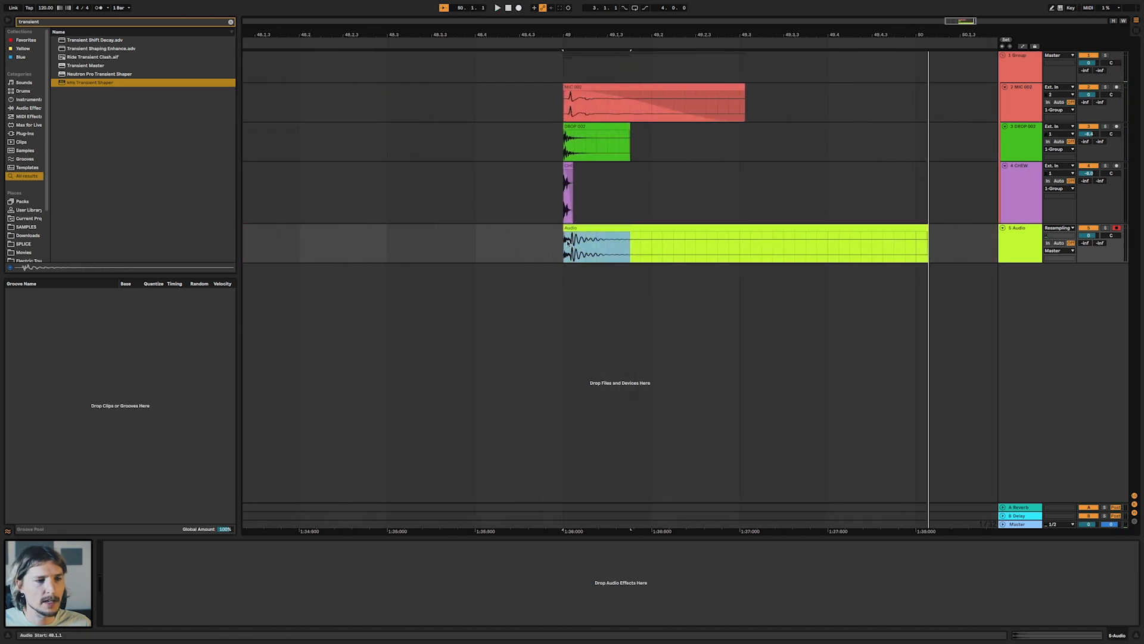
Delete the source group, then shorten the resampled clip to end at 49.4 with a fade-out
{"action": "left_click", "coordinate": [1013, 68]}
{"action": "key", "text": "Delete"}
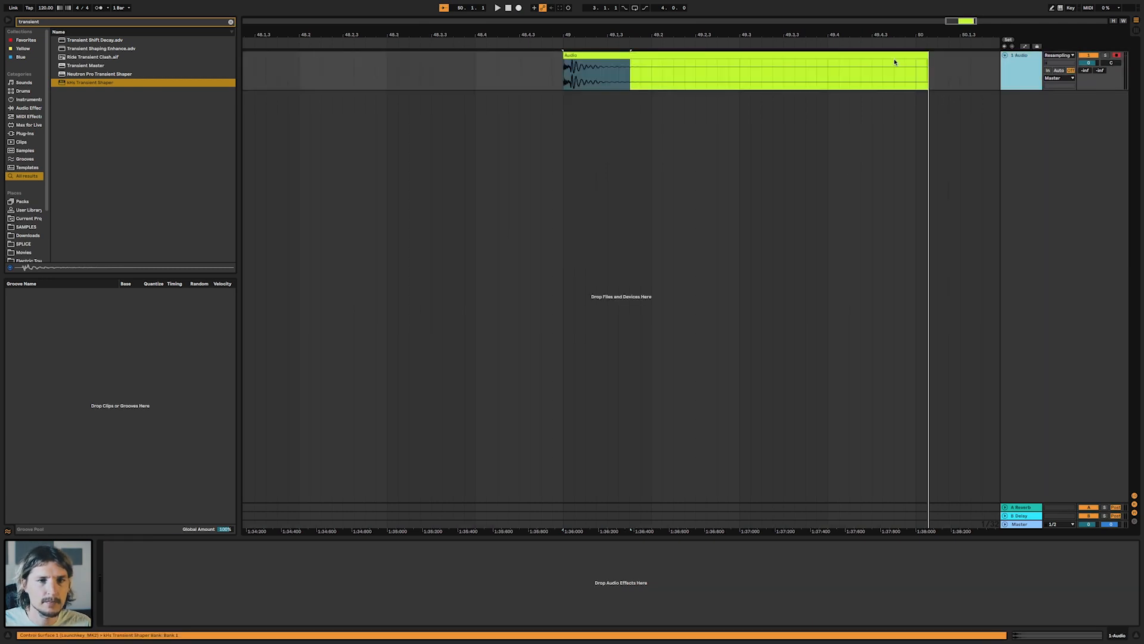
{"action": "left_click_drag", "start_coordinate": [930, 58], "coordinate": [831, 64]}
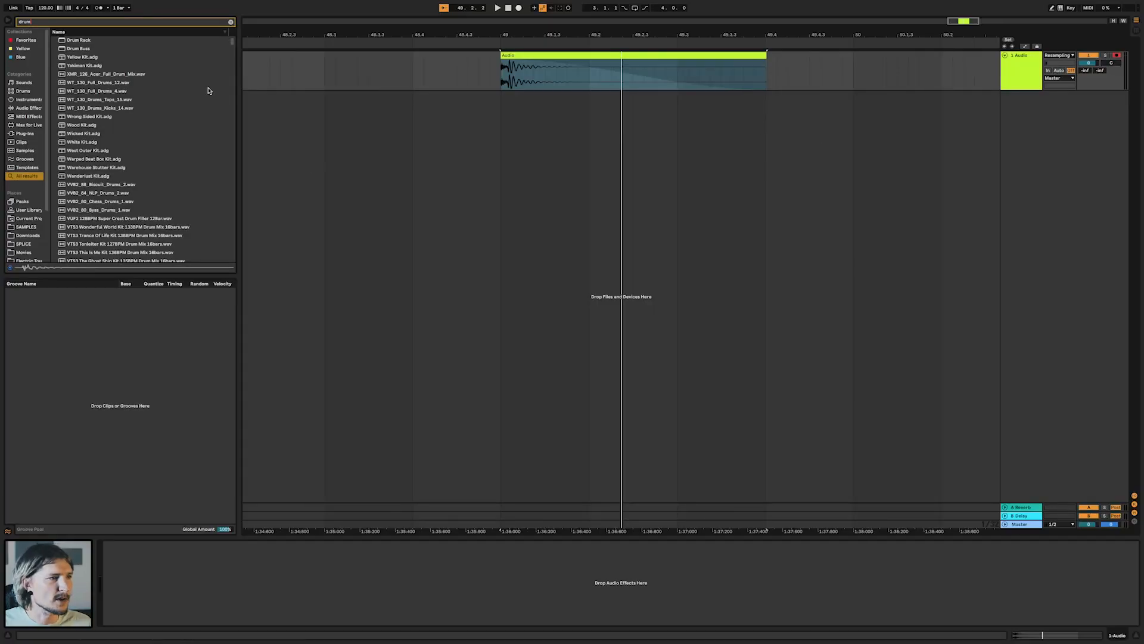
Add an empty Drum Rack on a new MIDI track and rename the resampled clip APPLE KICK 001
{"action": "double_click", "coordinate": [84, 41]}
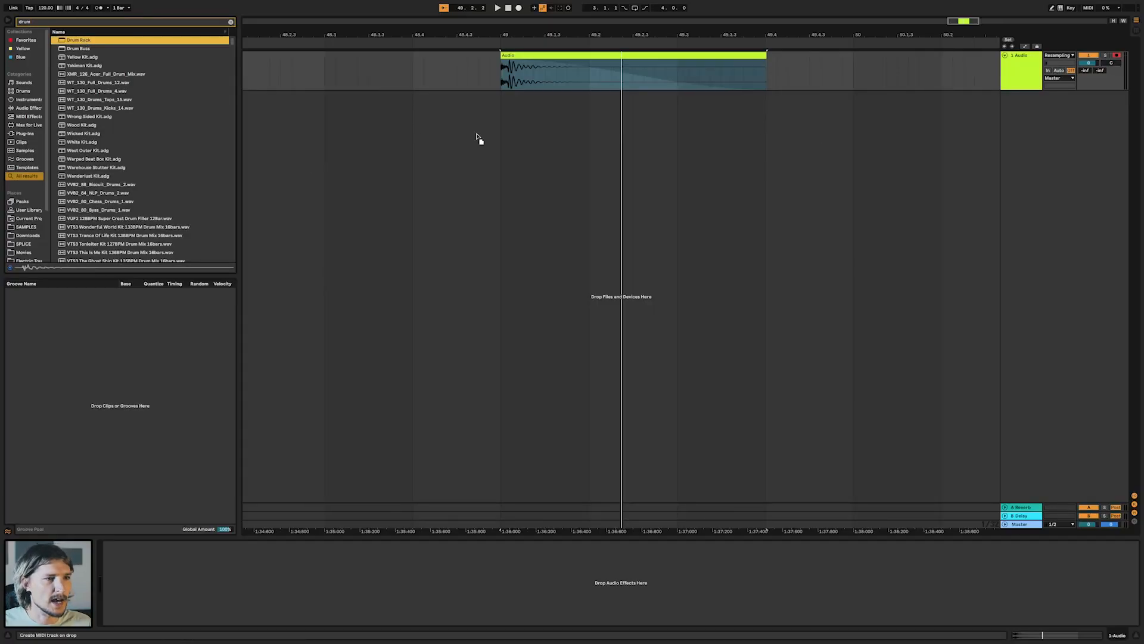
{"action": "left_click", "coordinate": [687, 57]}
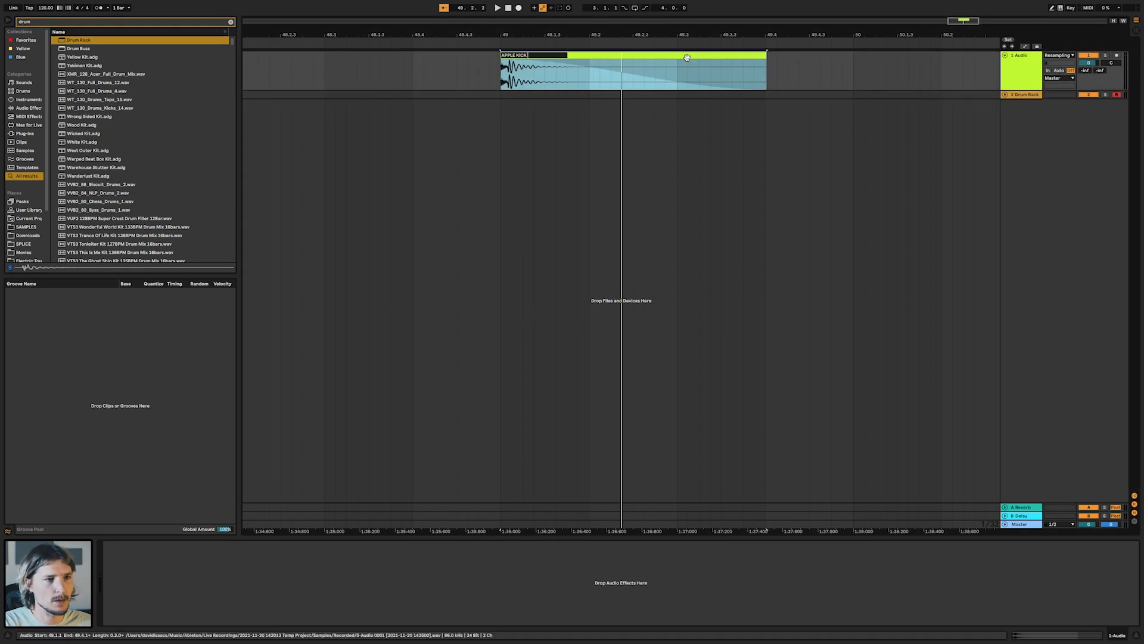
{"action": "key", "text": "Return"}
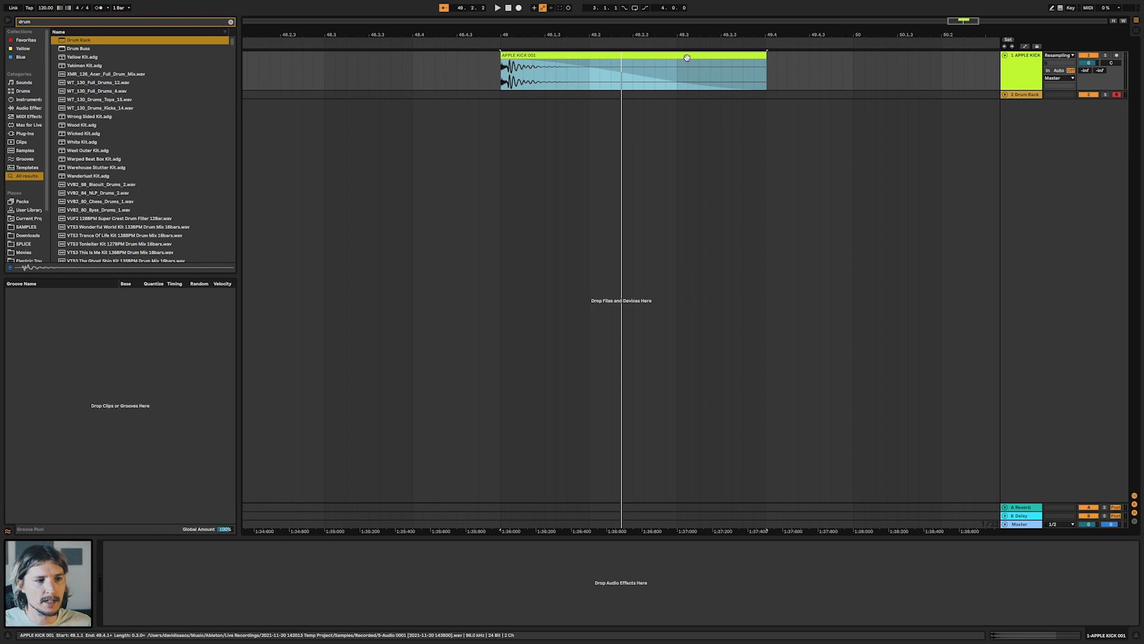
Consolidate the APPLE KICK 001 clip and load it onto the Drum Rack's C1 pad
{"action": "left_click_drag", "start_coordinate": [1014, 97], "coordinate": [1007, 96]}
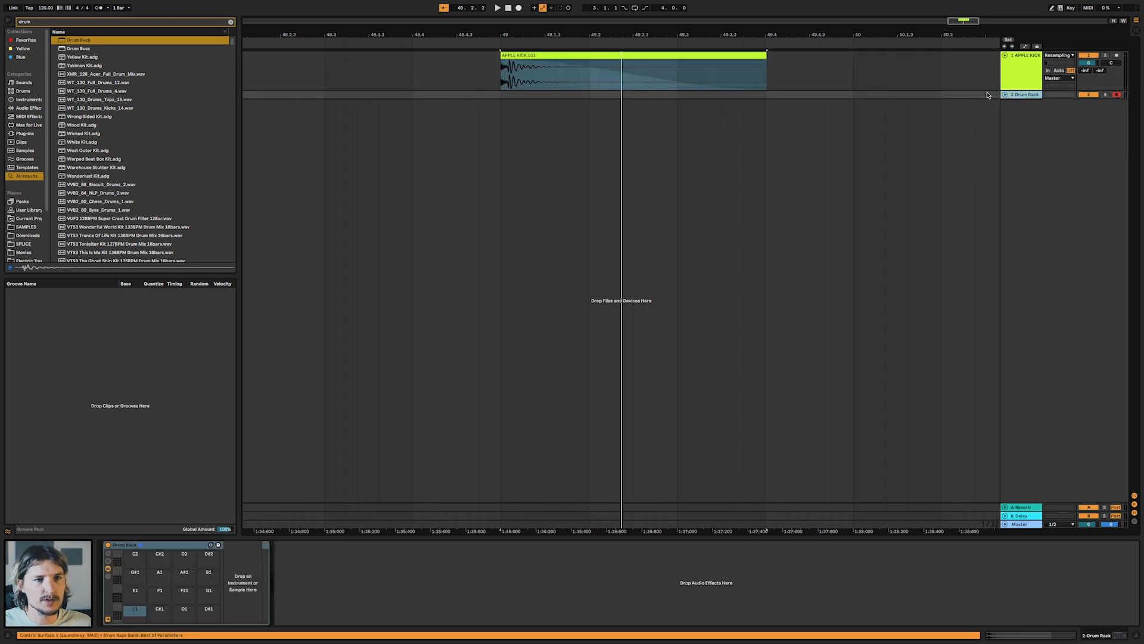
{"action": "left_click", "coordinate": [681, 54]}
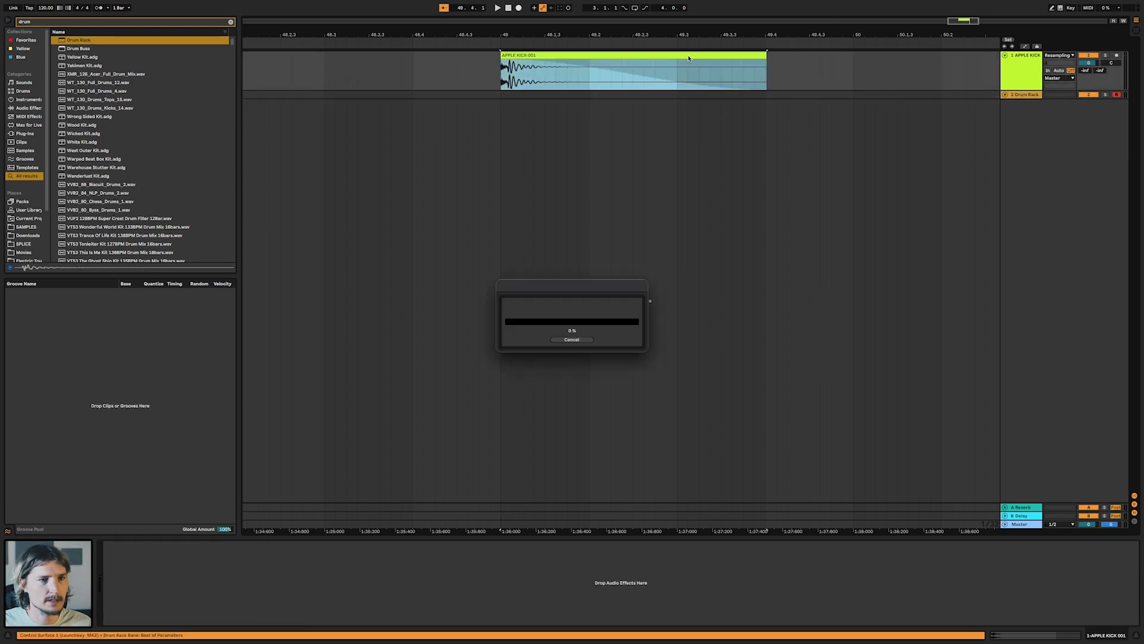
{"action": "left_click", "coordinate": [1031, 97]}
{"action": "left_click_drag", "start_coordinate": [759, 61], "coordinate": [135, 614]}
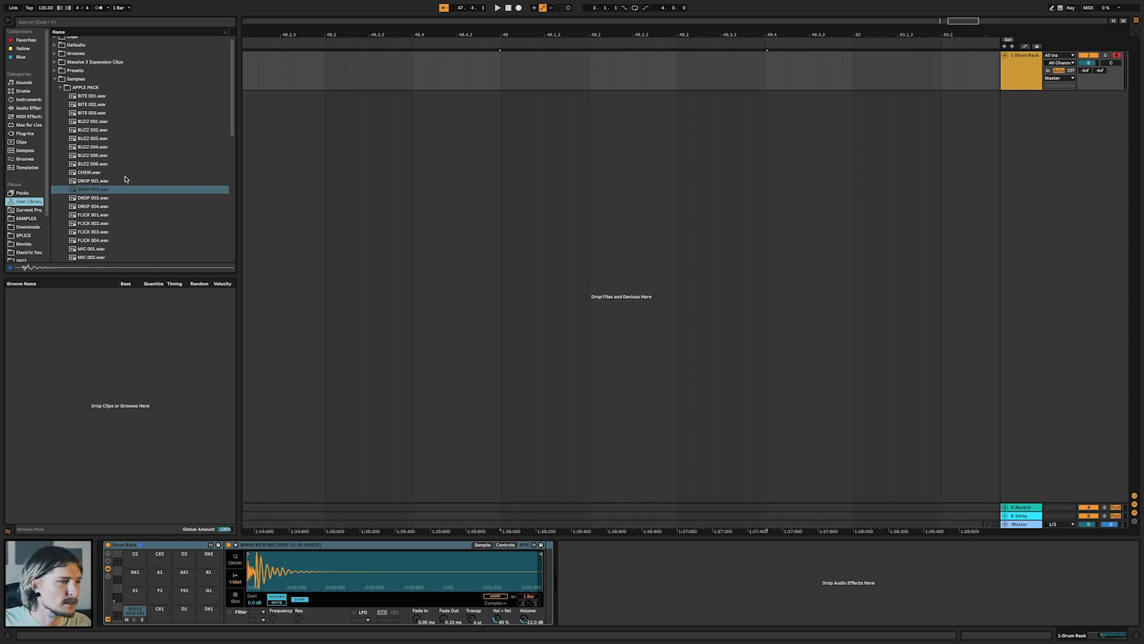
Audition the APPLE PACK samples from DROP 002 down to STEM PULL and back for the next sound
{"action": "key", "text": "Down"}
{"action": "key", "text": "Down"}
{"action": "key", "text": "Down"}
{"action": "key", "text": "Down"}
{"action": "key", "text": "Down"}
{"action": "key", "text": "Down"}
{"action": "key", "text": "Down"}
{"action": "key", "text": "Down"}
{"action": "key", "text": "Down"}
{"action": "key", "text": "Down"}
{"action": "key", "text": "Down"}
{"action": "key", "text": "Down"}
{"action": "key", "text": "Down"}
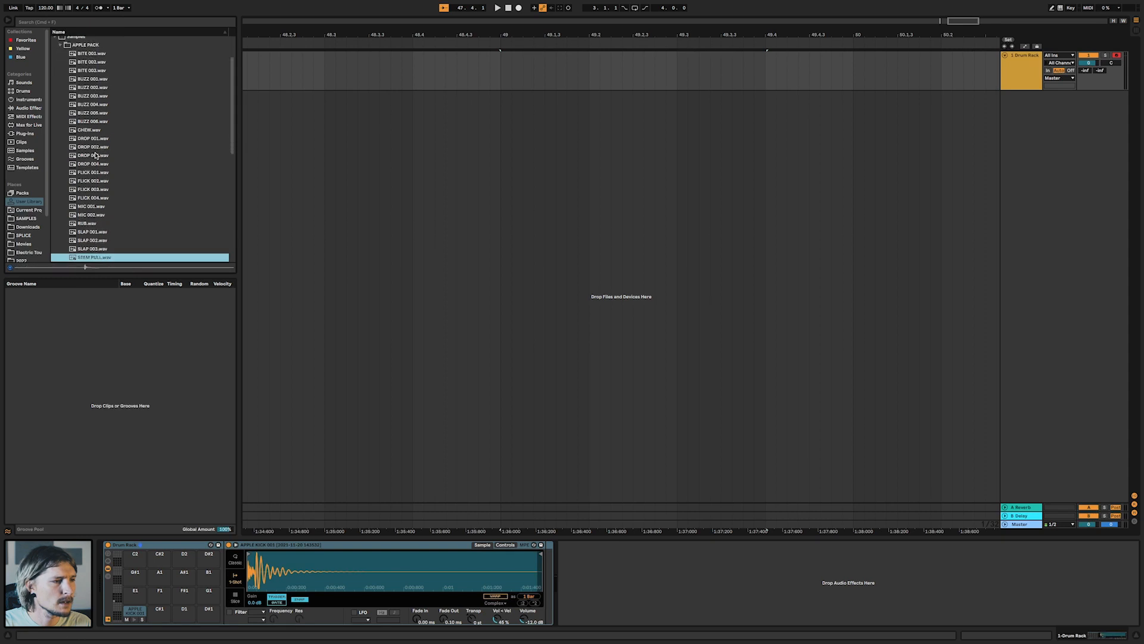
{"action": "key", "text": "Up"}
{"action": "key", "text": "Up"}
{"action": "key", "text": "Up"}
{"action": "key", "text": "Up"}
{"action": "key", "text": "Up"}
{"action": "key", "text": "Up"}
{"action": "key", "text": "Up"}
{"action": "key", "text": "Up"}
{"action": "key", "text": "Up"}
{"action": "key", "text": "Up"}
{"action": "key", "text": "Up"}
{"action": "key", "text": "Up"}
{"action": "key", "text": "Up"}
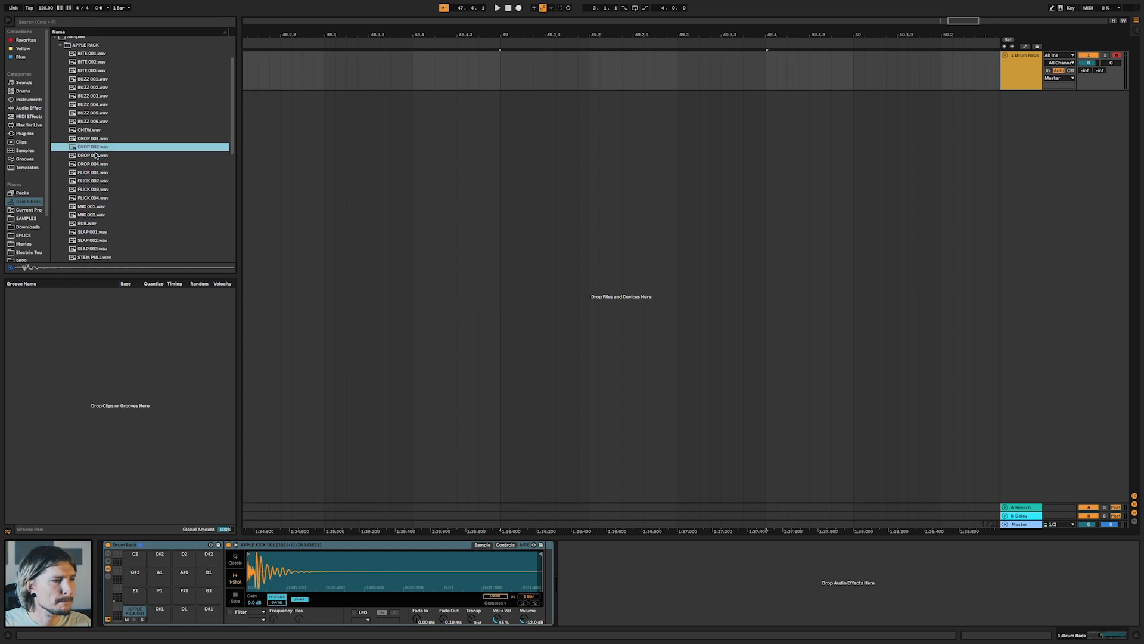
Place DROP 002 on a new audio track at bar 49 and trim the silence before its first transient
{"action": "key", "text": "Return"}
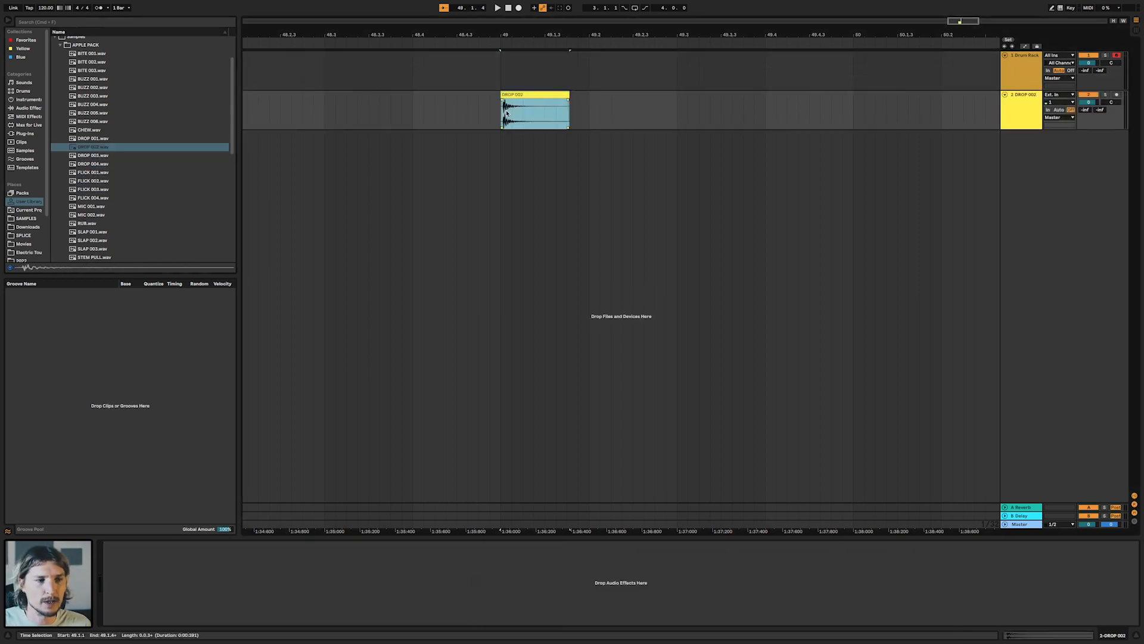
{"action": "scroll", "coordinate": [505, 113], "scroll_direction": "up", "scroll_amount": 5}
{"action": "scroll", "coordinate": [505, 113], "scroll_direction": "down", "scroll_amount": 5}
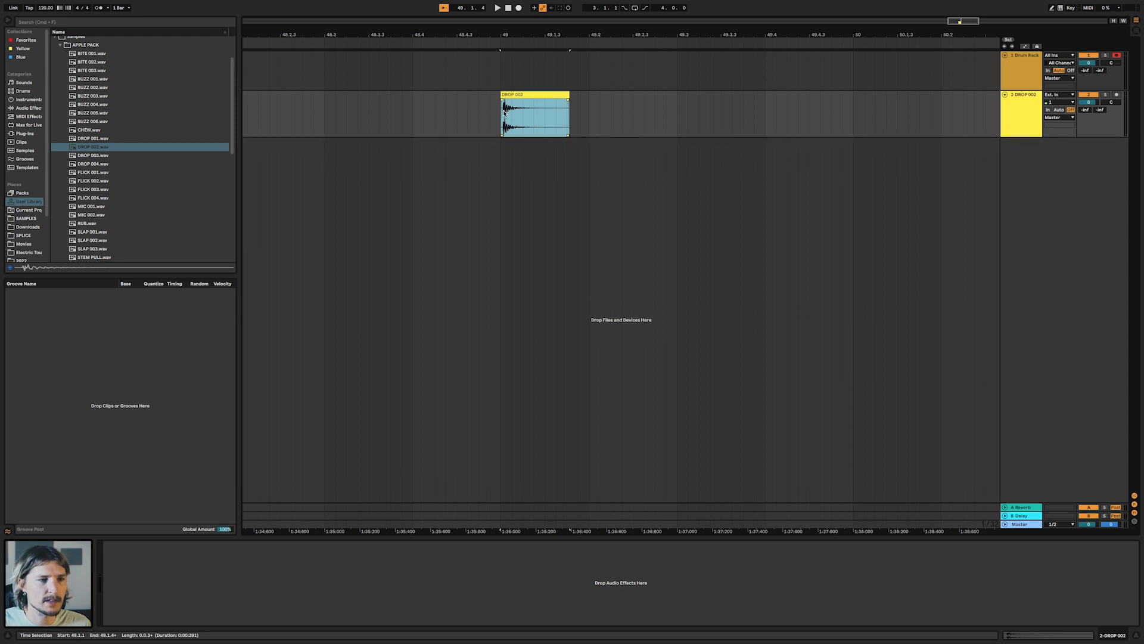
{"action": "scroll", "coordinate": [505, 113], "scroll_direction": "up", "scroll_amount": 5}
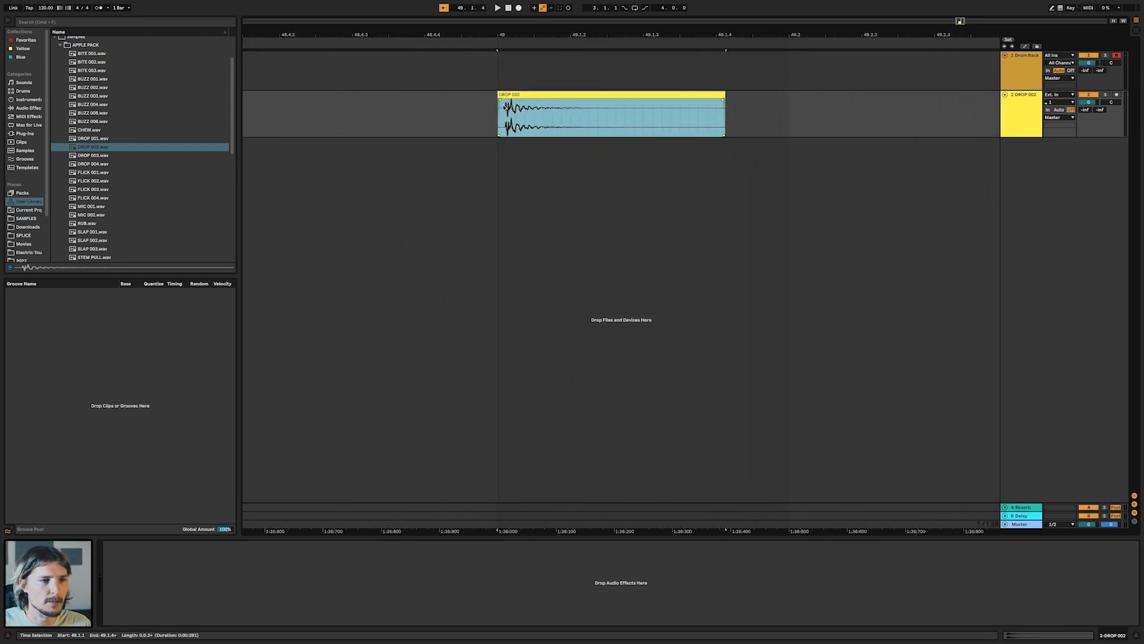
{"action": "scroll", "coordinate": [505, 107], "scroll_direction": "up", "scroll_amount": 5}
{"action": "left_click_drag", "start_coordinate": [478, 94], "coordinate": [491, 94]}
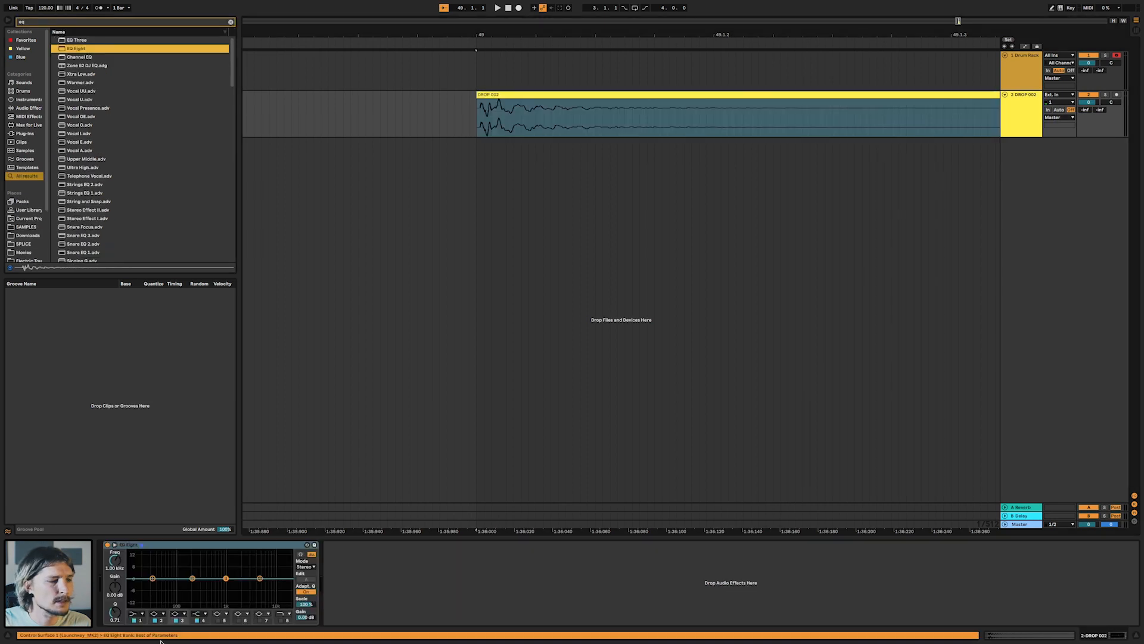
Add EQ Eight to the DROP 002 track with a narrow 14.8 dB boost at 417 Hz, Q 4.28, and play it
{"action": "left_click_drag", "start_coordinate": [191, 578], "coordinate": [193, 574]}
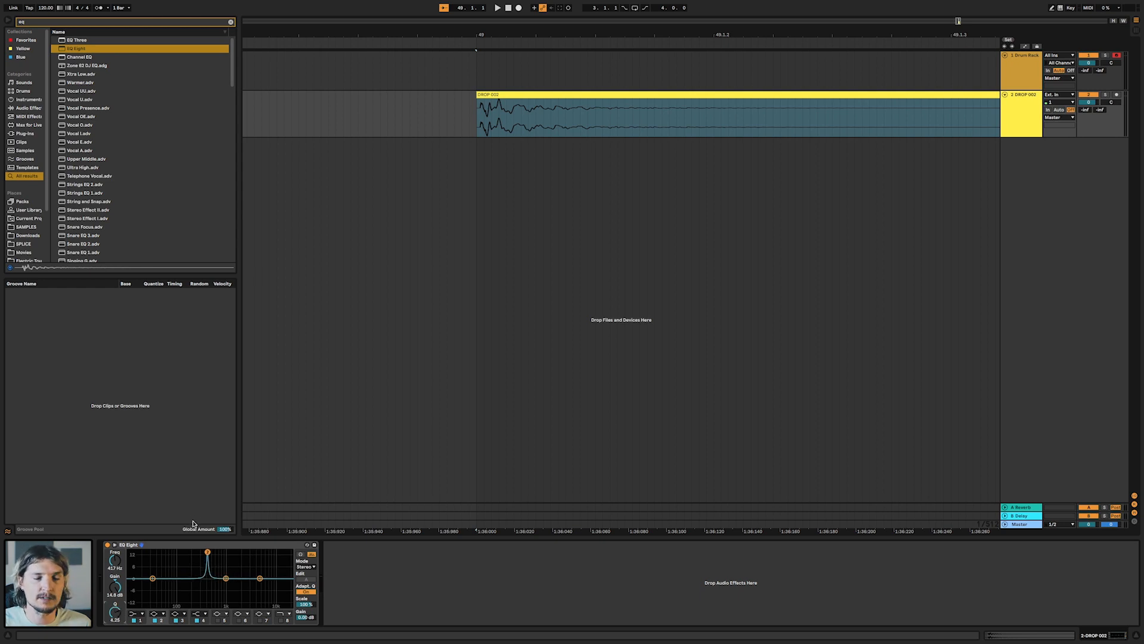
{"action": "key", "text": "space"}
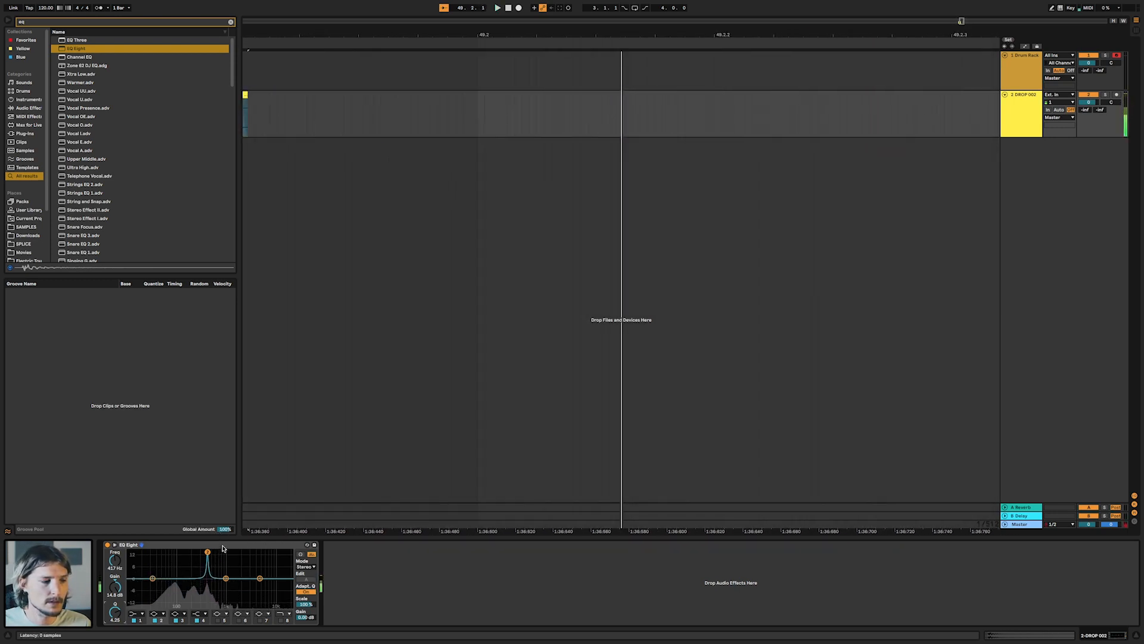
Try a duplicate of the EQ Eight on the DROP 002 track and delete both EQs
{"action": "key", "text": "ctrl+d"}
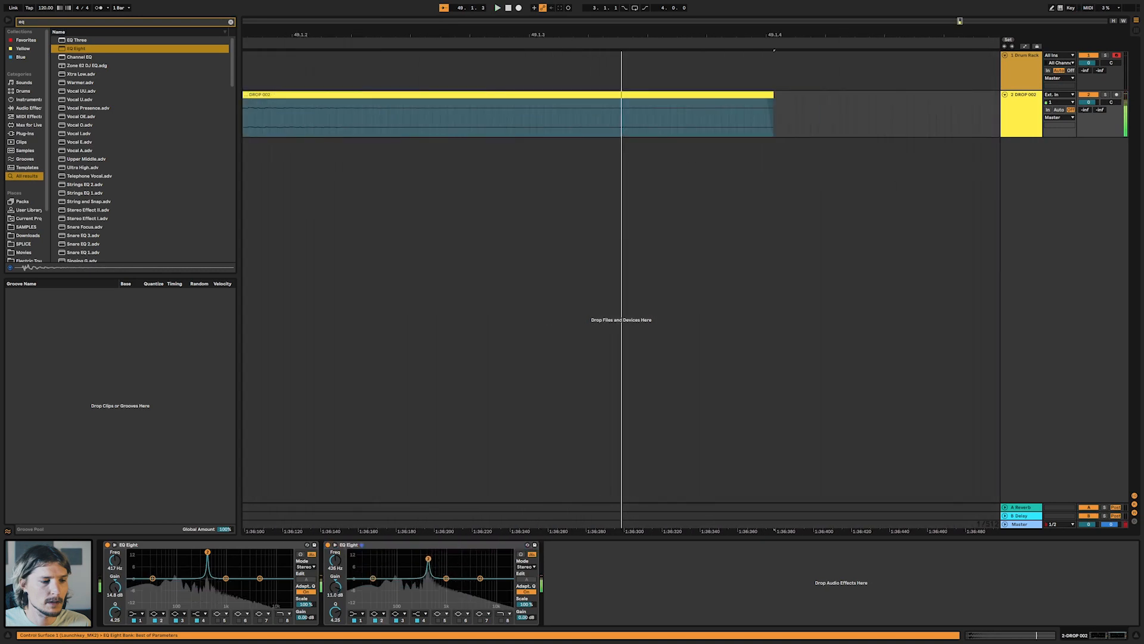
{"action": "left_click", "coordinate": [434, 547]}
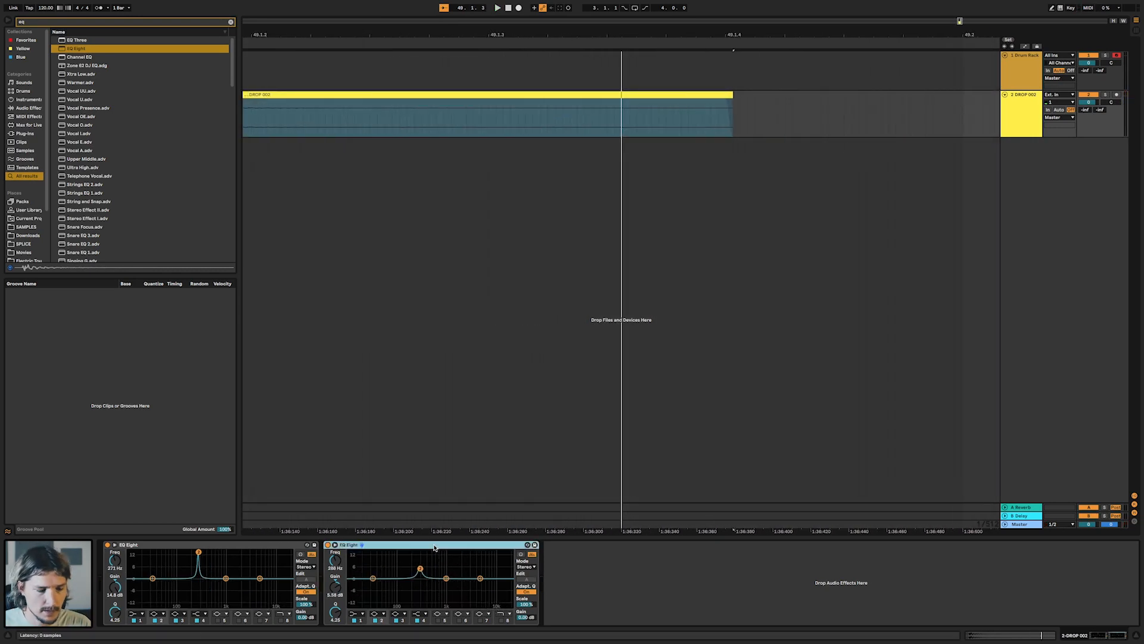
{"action": "key", "text": "Delete"}
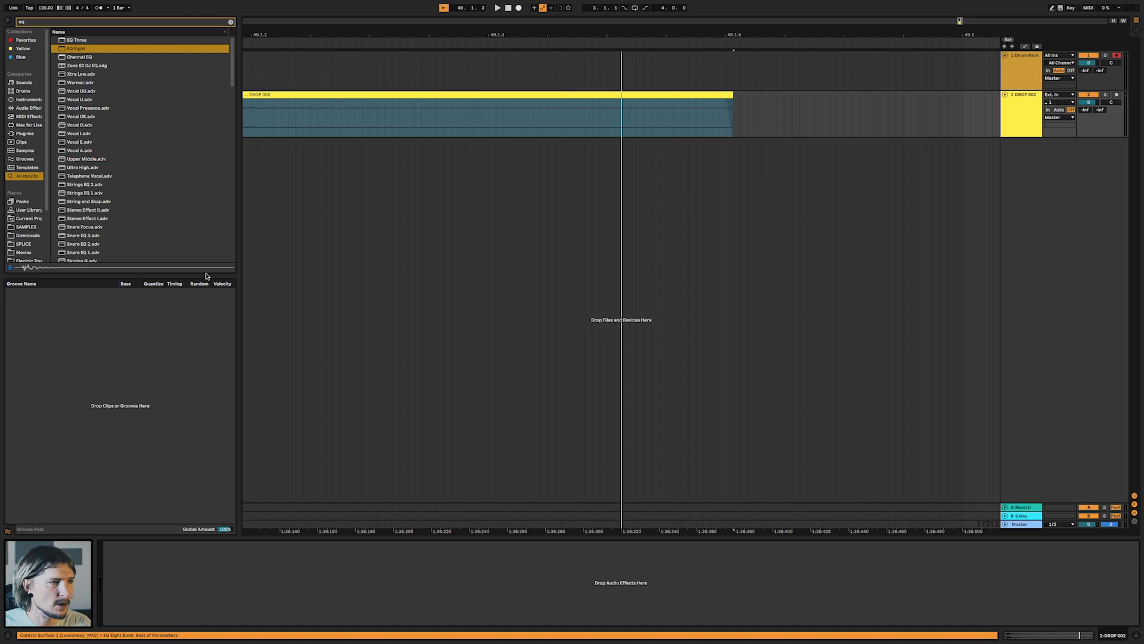
Add a fresh EQ Eight to the DROP 002 track with a steep low cut at 30 Hz on band 1
{"action": "left_click_drag", "start_coordinate": [86, 52], "coordinate": [201, 578]}
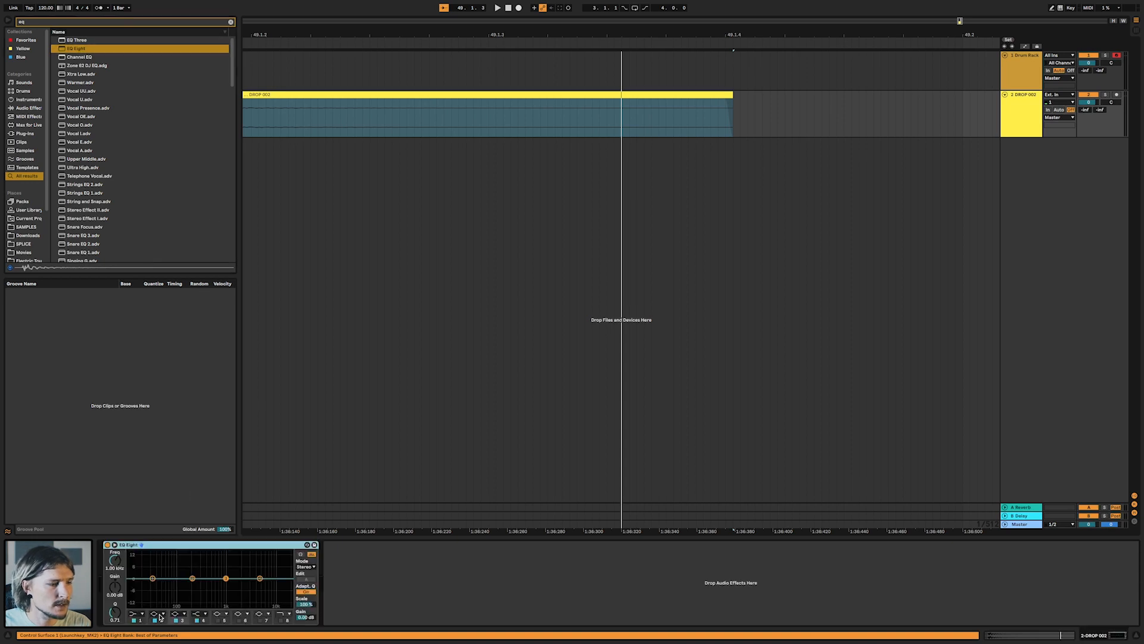
{"action": "left_click", "coordinate": [141, 611]}
{"action": "left_click", "coordinate": [139, 563]}
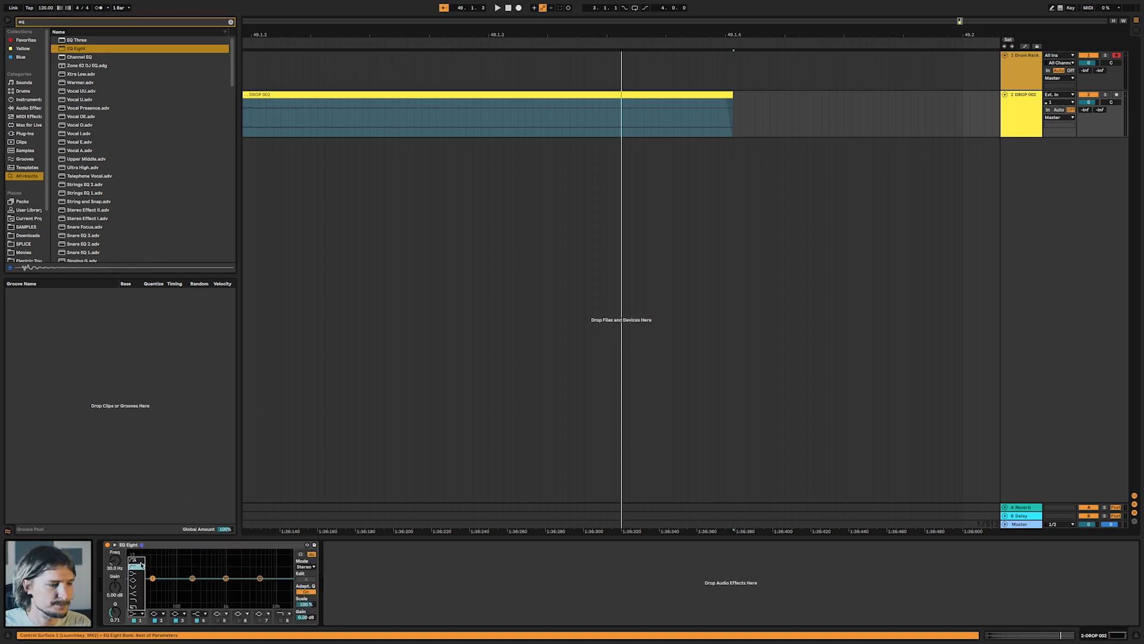
Find Corpus in the browser, add it after the EQ on the DROP 002 track and select the DROP 002 clip
{"action": "key", "text": "ctrl+f"}
{"action": "type", "text": "corpus"}
{"action": "left_click_drag", "start_coordinate": [327, 369], "coordinate": [378, 578]}
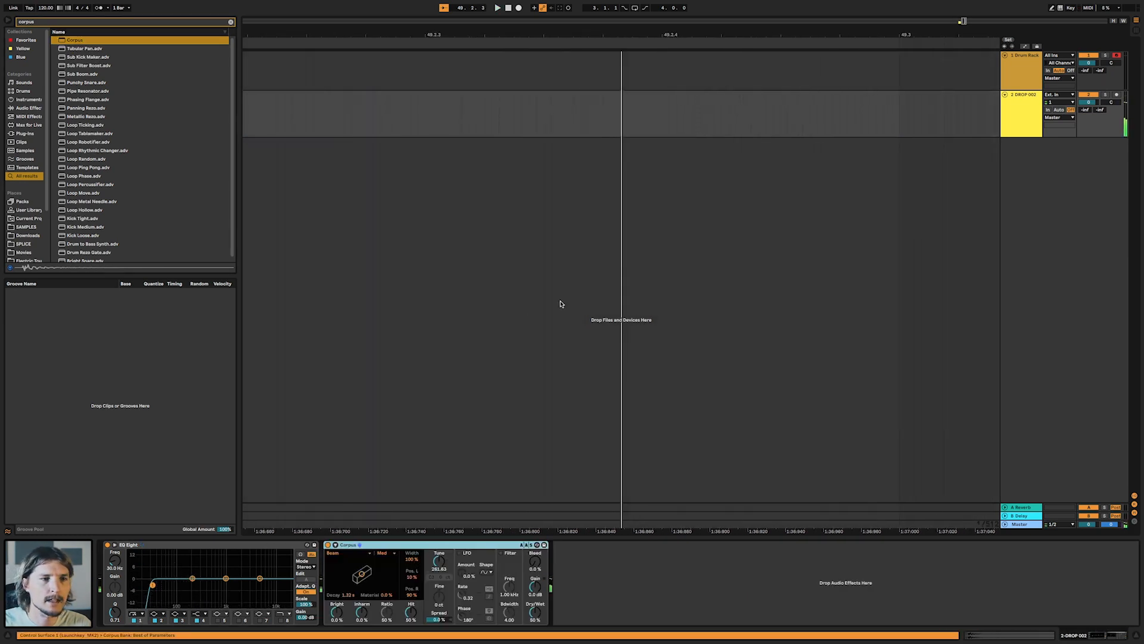
{"action": "scroll", "coordinate": [561, 305], "scroll_direction": "down", "scroll_amount": 5}
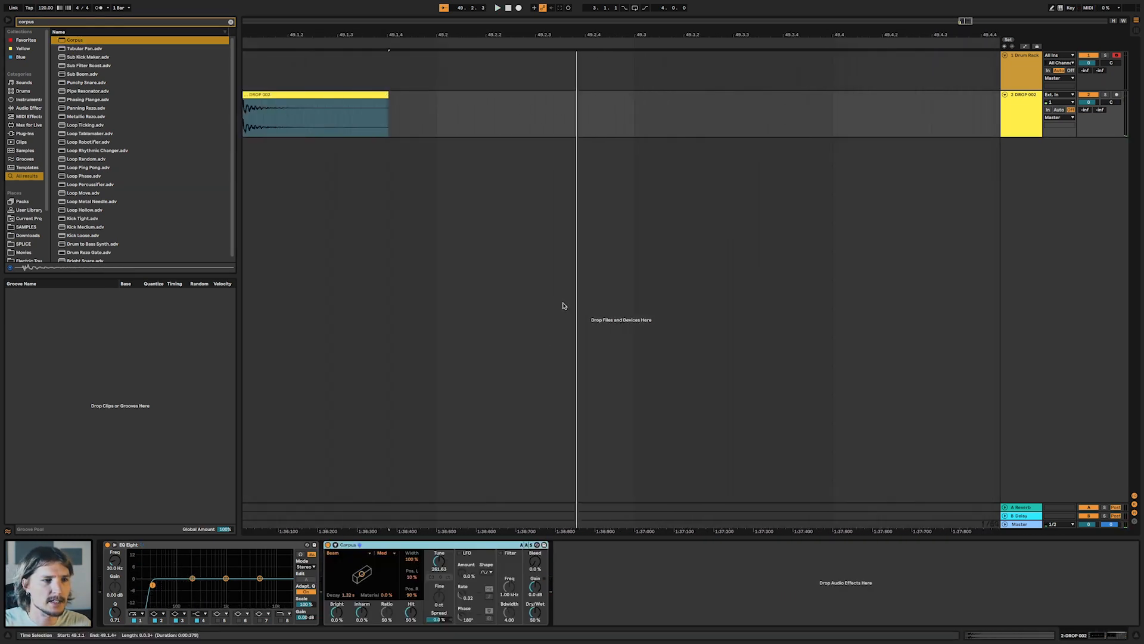
{"action": "scroll", "coordinate": [563, 305], "scroll_direction": "down", "scroll_amount": 4}
{"action": "left_click", "coordinate": [463, 109]}
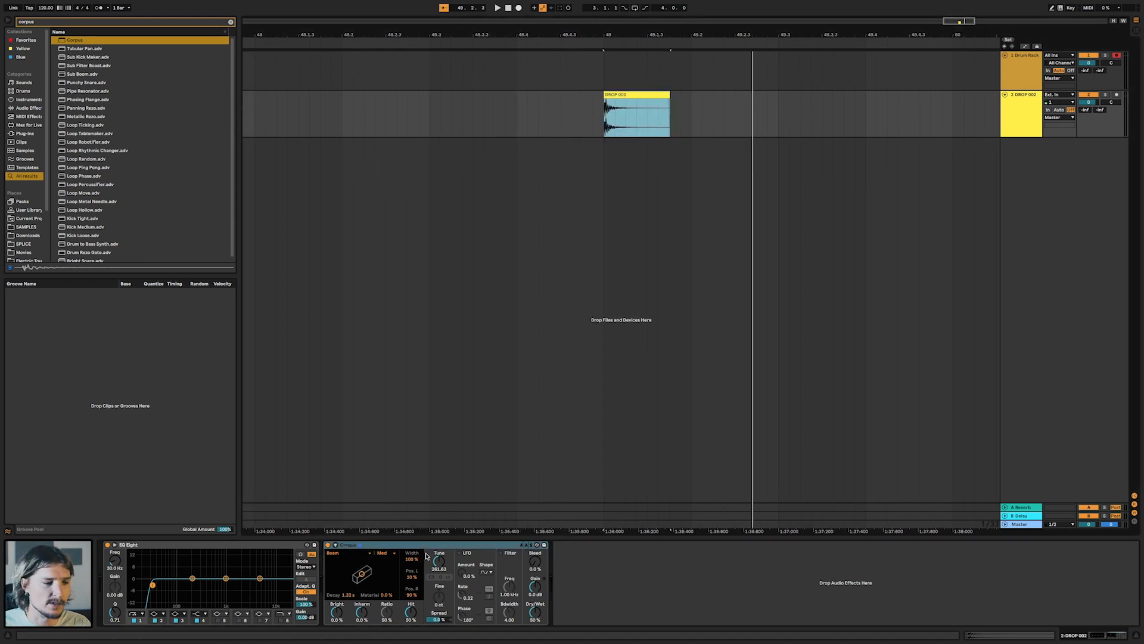
Set Corpus to the Membrane resonator type with High quality
{"action": "left_click", "coordinate": [356, 556]}
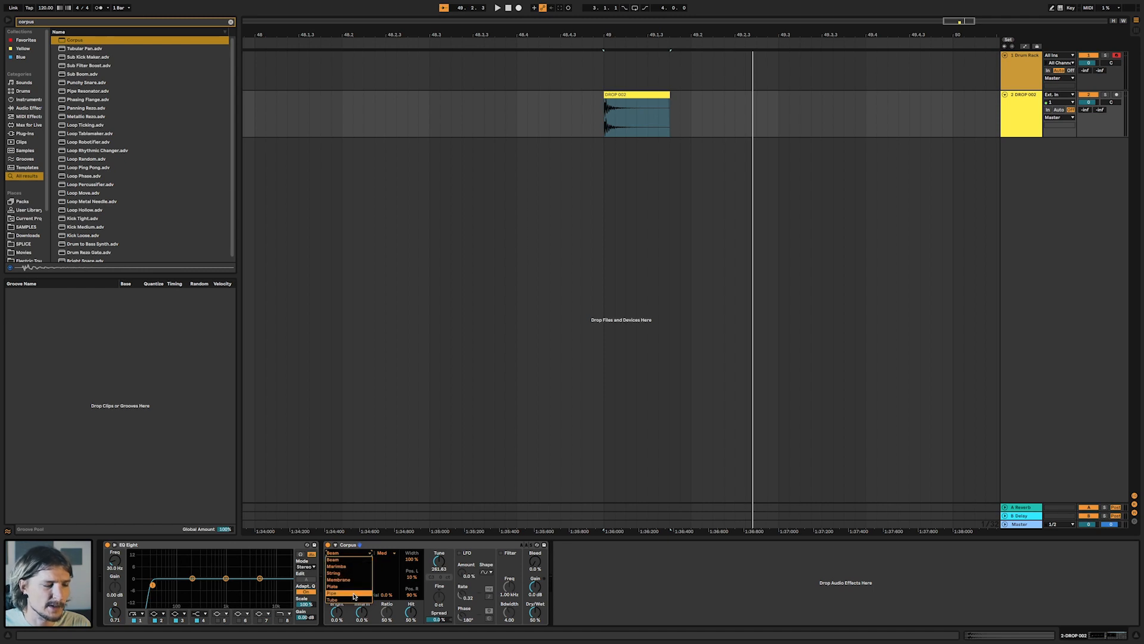
{"action": "left_click", "coordinate": [357, 580]}
{"action": "left_click", "coordinate": [388, 556]}
{"action": "left_click", "coordinate": [391, 577]}
Shape Corpus while DROP 002 plays: Tune 200, Decay 973 ms, Material 36%, Bright 7.9% and Inharmonics -100%
{"action": "key", "text": "space"}
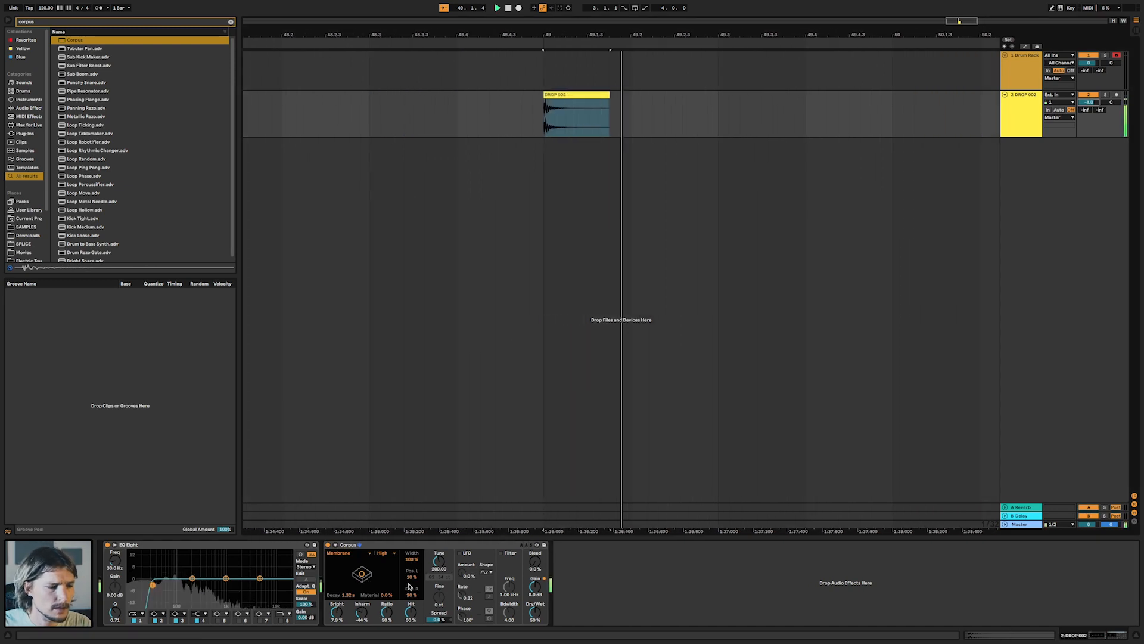
{"action": "left_click_drag", "start_coordinate": [362, 614], "coordinate": [361, 622]}
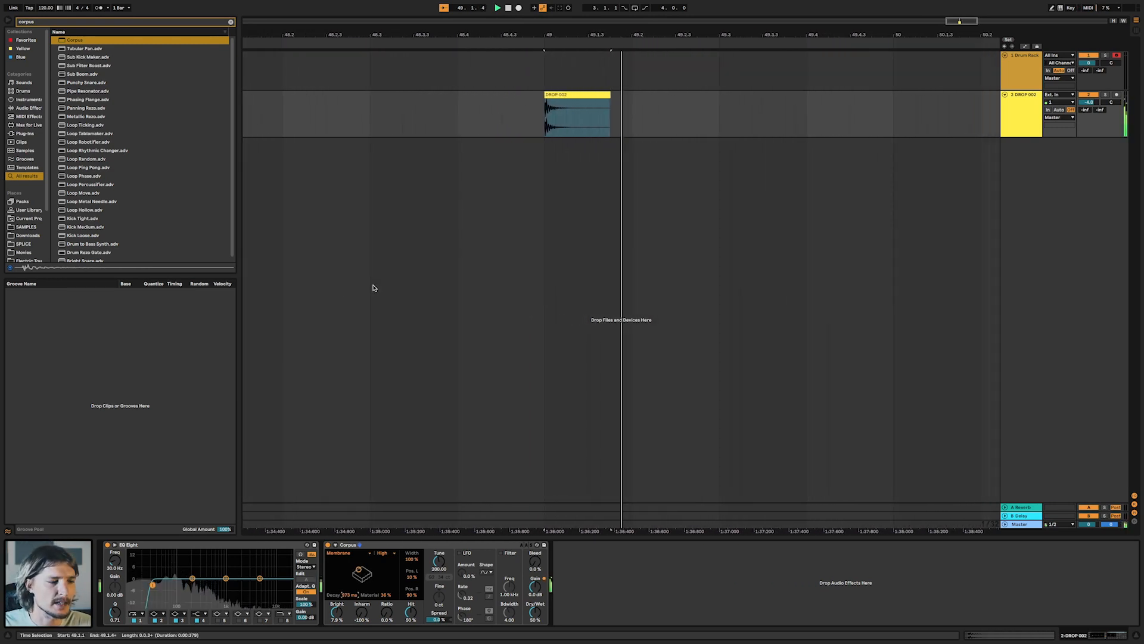
{"action": "key", "text": "space"}
{"action": "key", "text": "space"}
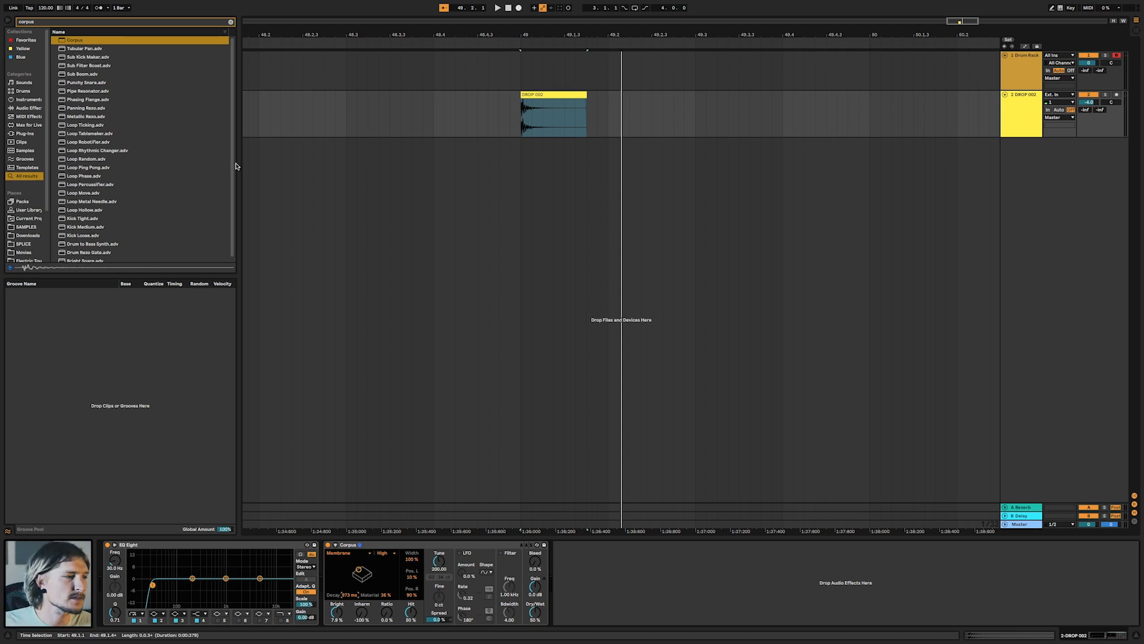
Audition the SLAP, STEM PULL and STRIKE samples, place STRIKE 002 on a new audio track at bar 49 and play it
{"action": "left_click", "coordinate": [231, 22]}
{"action": "left_click", "coordinate": [97, 148]}
{"action": "scroll", "coordinate": [96, 181], "scroll_direction": "down", "scroll_amount": 1}
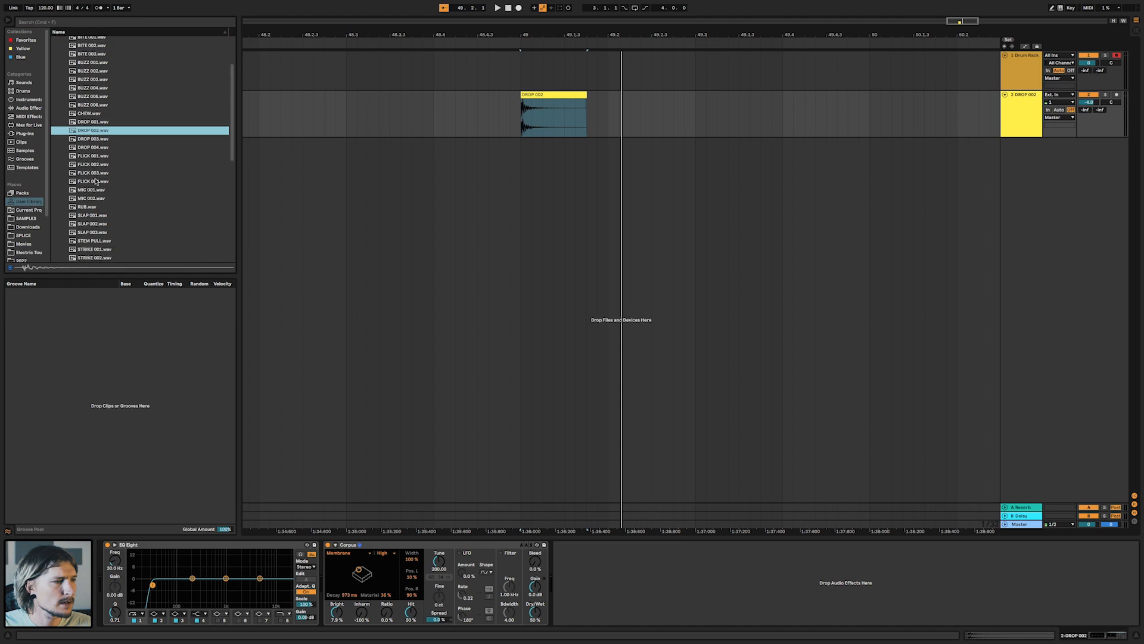
{"action": "scroll", "coordinate": [95, 181], "scroll_direction": "down", "scroll_amount": 3}
{"action": "left_click", "coordinate": [96, 178]}
{"action": "left_click", "coordinate": [97, 194]}
{"action": "left_click", "coordinate": [98, 187]}
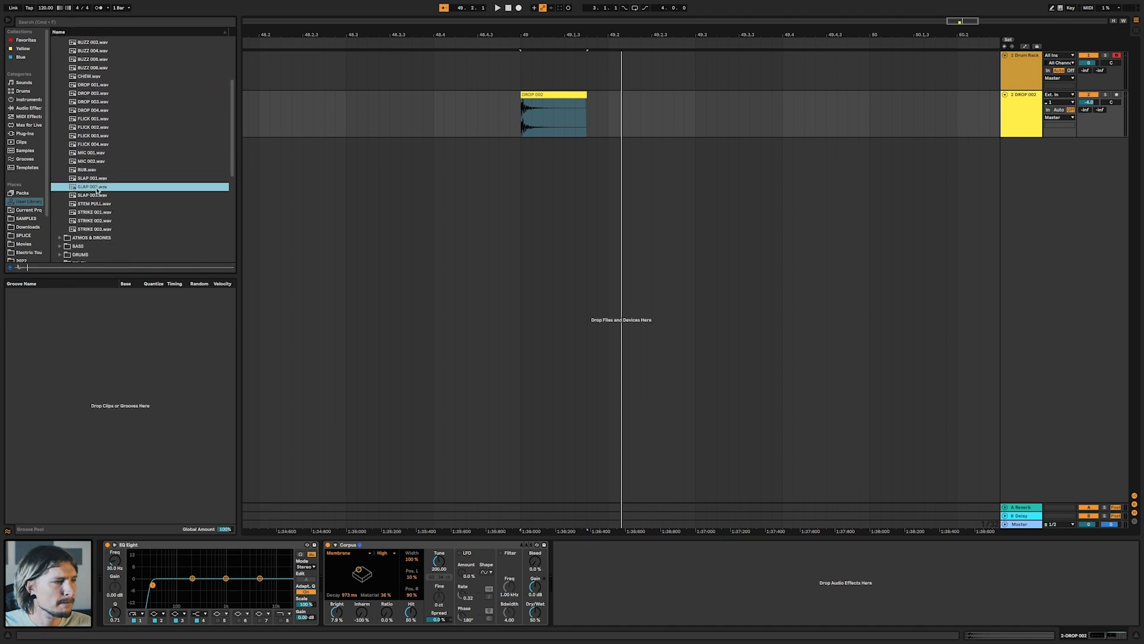
{"action": "left_click", "coordinate": [95, 204]}
{"action": "left_click", "coordinate": [95, 213]}
{"action": "left_click", "coordinate": [96, 221]}
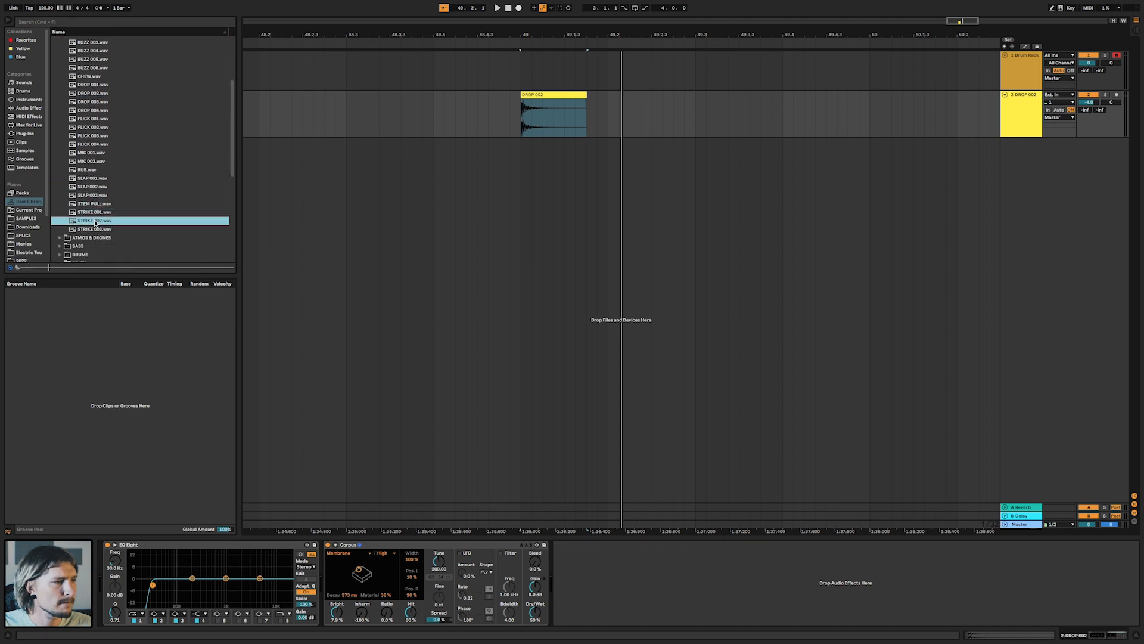
{"action": "left_click_drag", "start_coordinate": [95, 223], "coordinate": [520, 175]}
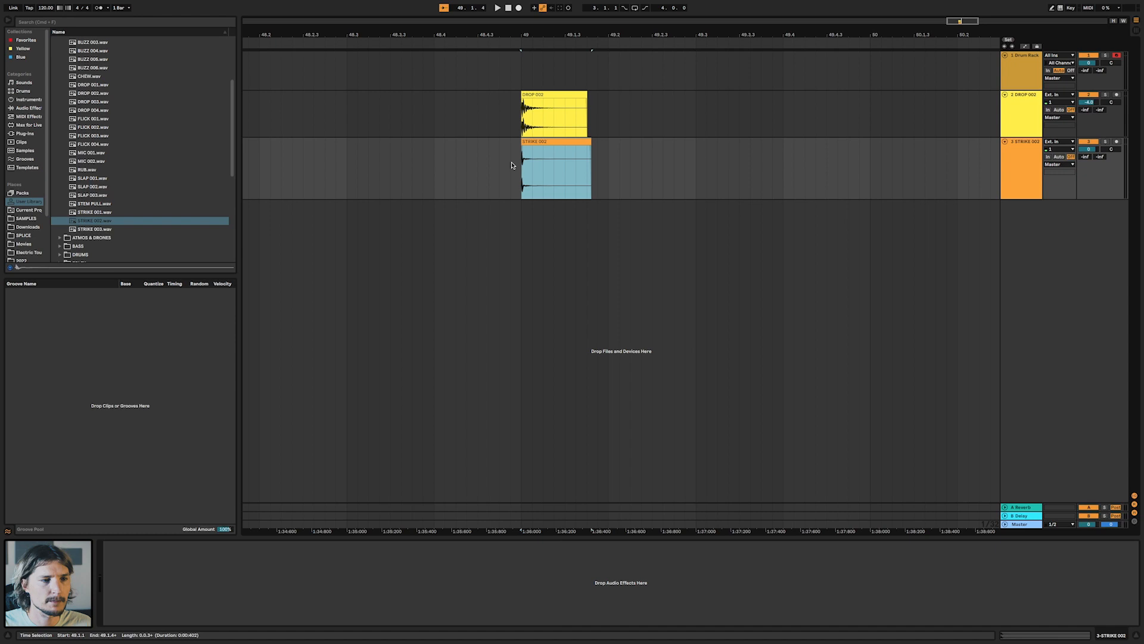
{"action": "key", "text": "space"}
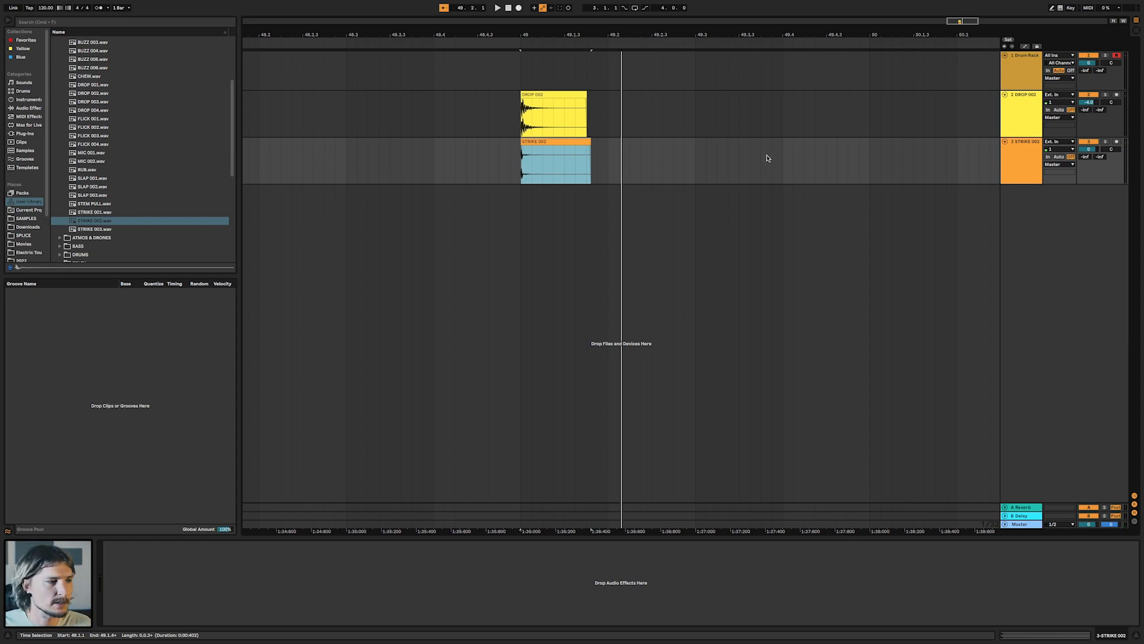
Add EQ Eight to the STRIKE 002 track with a low cut at about 677 Hz on band 1
{"action": "key", "text": "super+f"}
{"action": "type", "text": "eq"}
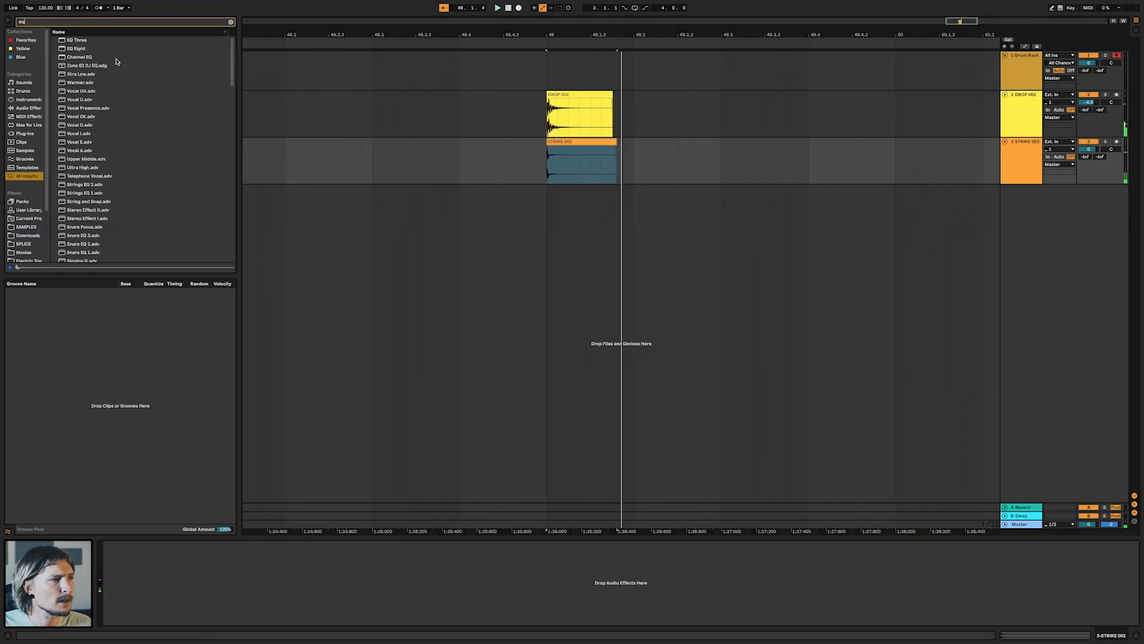
{"action": "left_click", "coordinate": [87, 50]}
{"action": "left_click_drag", "start_coordinate": [605, 153], "coordinate": [597, 155]}
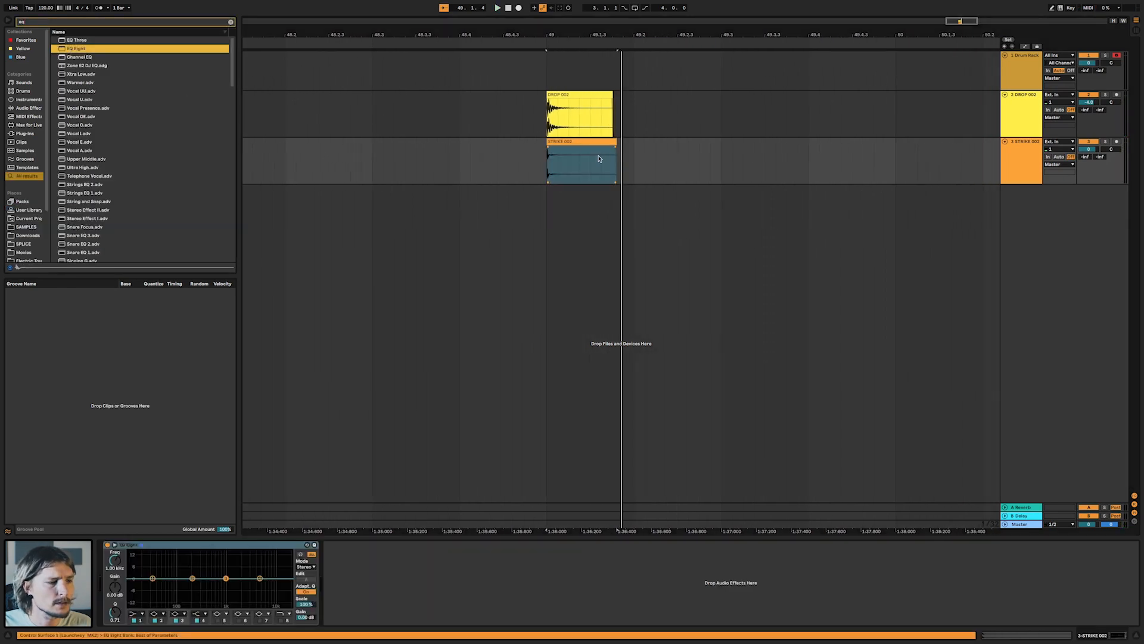
{"action": "left_click", "coordinate": [133, 615]}
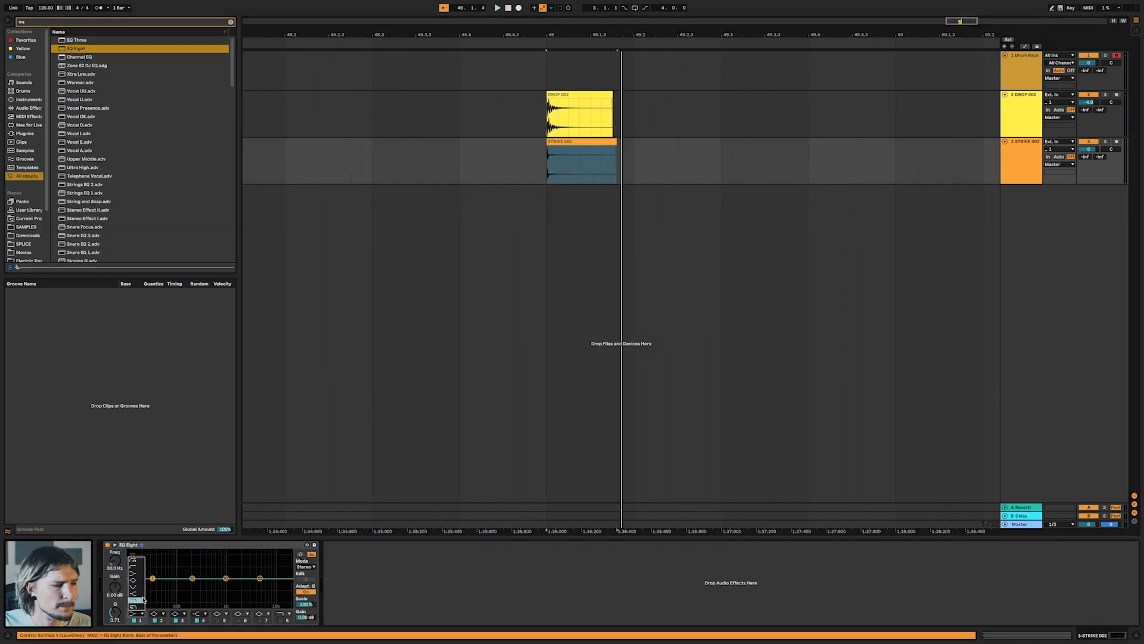
{"action": "left_click", "coordinate": [137, 568]}
{"action": "key", "text": "space"}
{"action": "left_click_drag", "start_coordinate": [153, 585], "coordinate": [218, 585]}
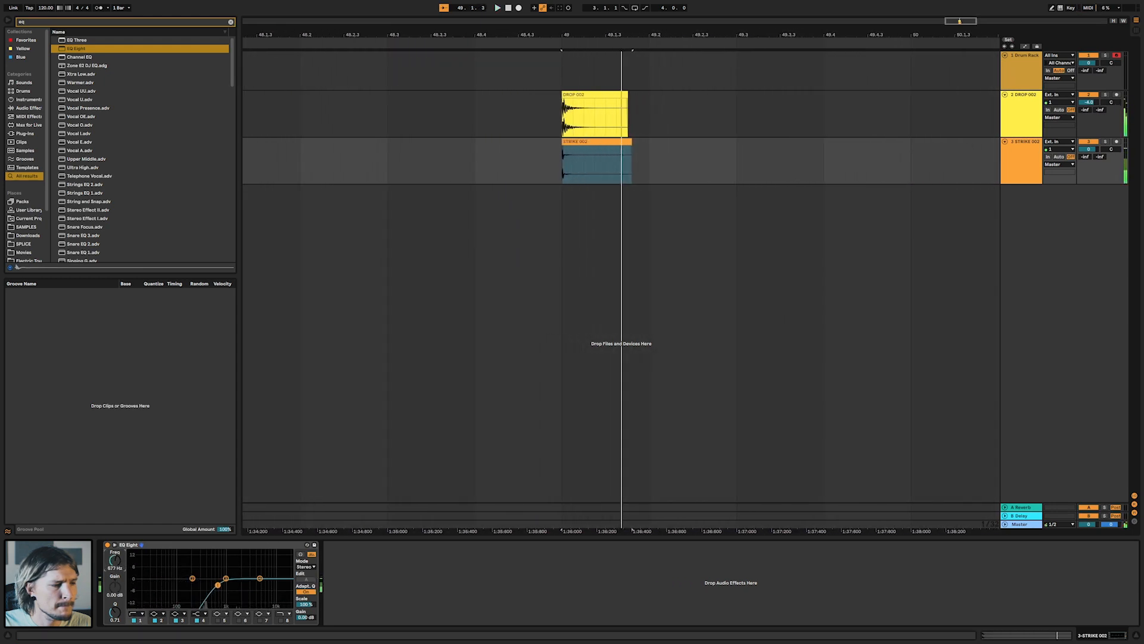
Enable the high cut on band 8 of the STRIKE 002 EQ and lower its frequency to isolate the midrange during playback
{"action": "left_click", "coordinate": [282, 620]}
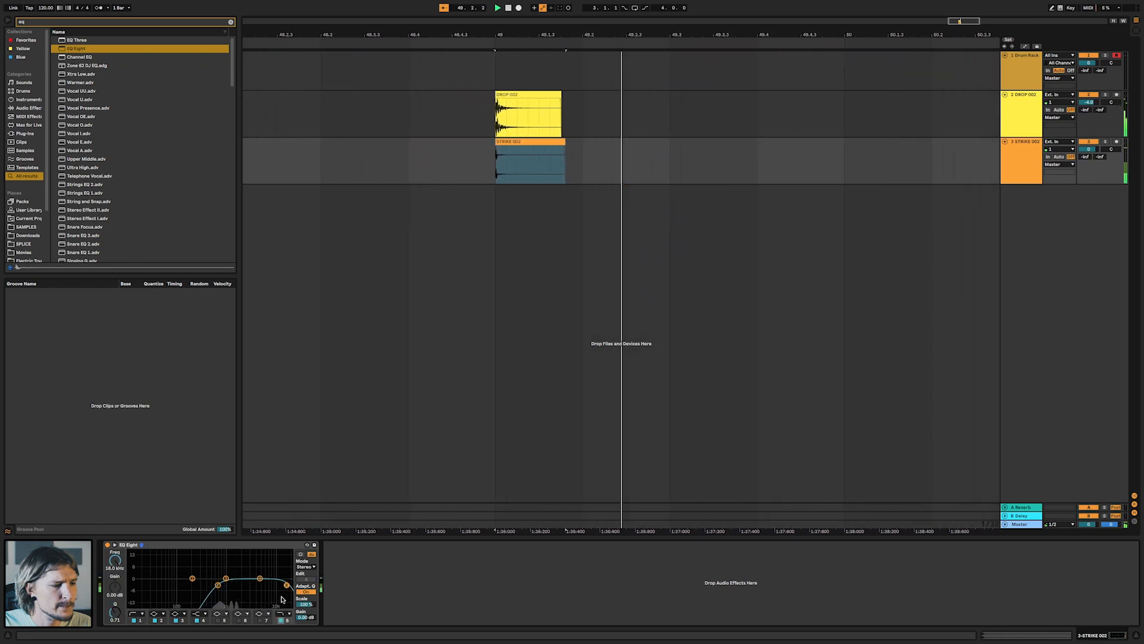
{"action": "key", "text": "space"}
{"action": "left_click_drag", "start_coordinate": [287, 584], "coordinate": [228, 577]}
{"action": "key", "text": "space"}
{"action": "key", "text": "space"}
{"action": "key", "text": "space"}
{"action": "key", "text": "space"}
{"action": "key", "text": "space"}
{"action": "key", "text": "space"}
{"action": "key", "text": "space"}
{"action": "key", "text": "space"}
{"action": "key", "text": "space"}
{"action": "key", "text": "space"}
{"action": "key", "text": "space"}
Add Overdrive and Erosion after the EQ Eight on the STRIKE 002 track
{"action": "key", "text": "ctrl+f"}
{"action": "type", "text": "over"}
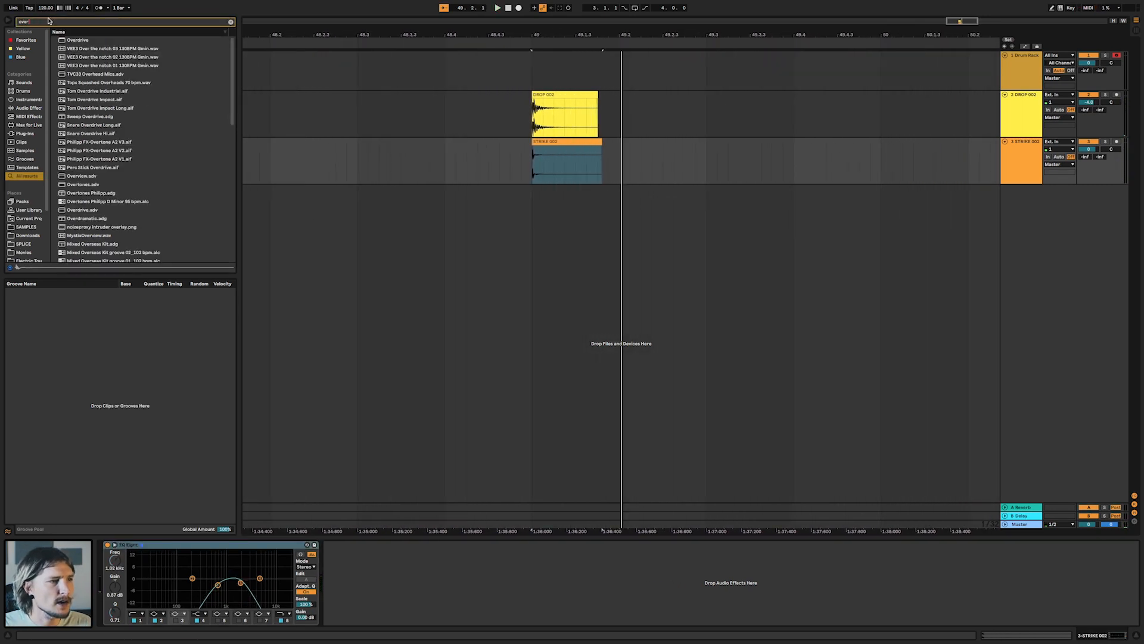
{"action": "left_click", "coordinate": [77, 40]}
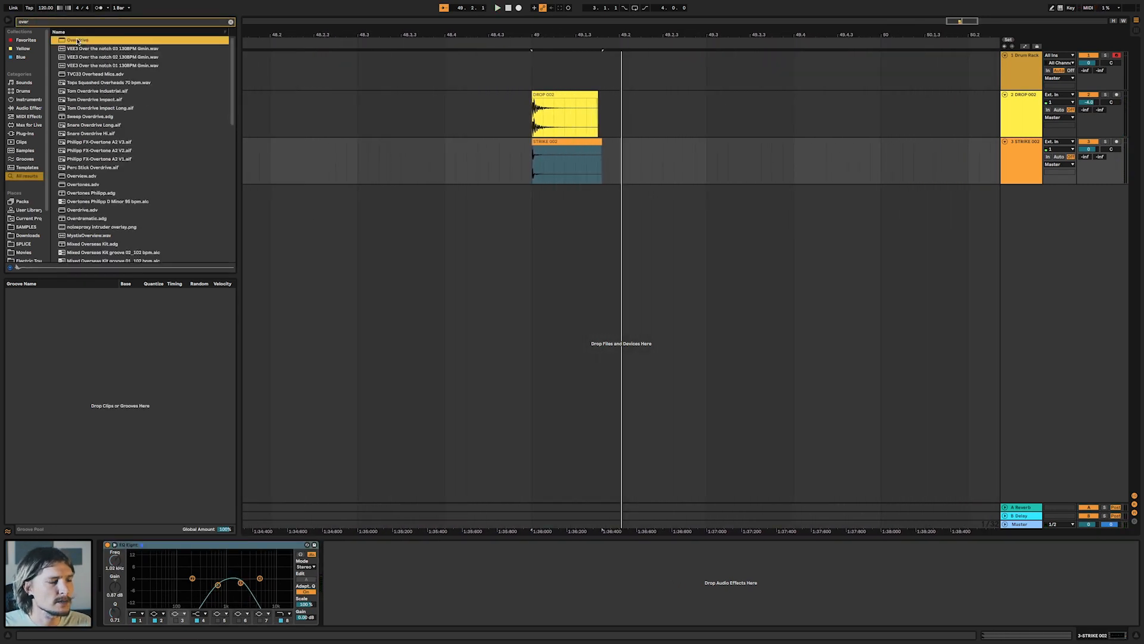
{"action": "left_click_drag", "start_coordinate": [316, 509], "coordinate": [357, 590]}
{"action": "key", "text": "ctrl+f"}
{"action": "type", "text": "erosion"}
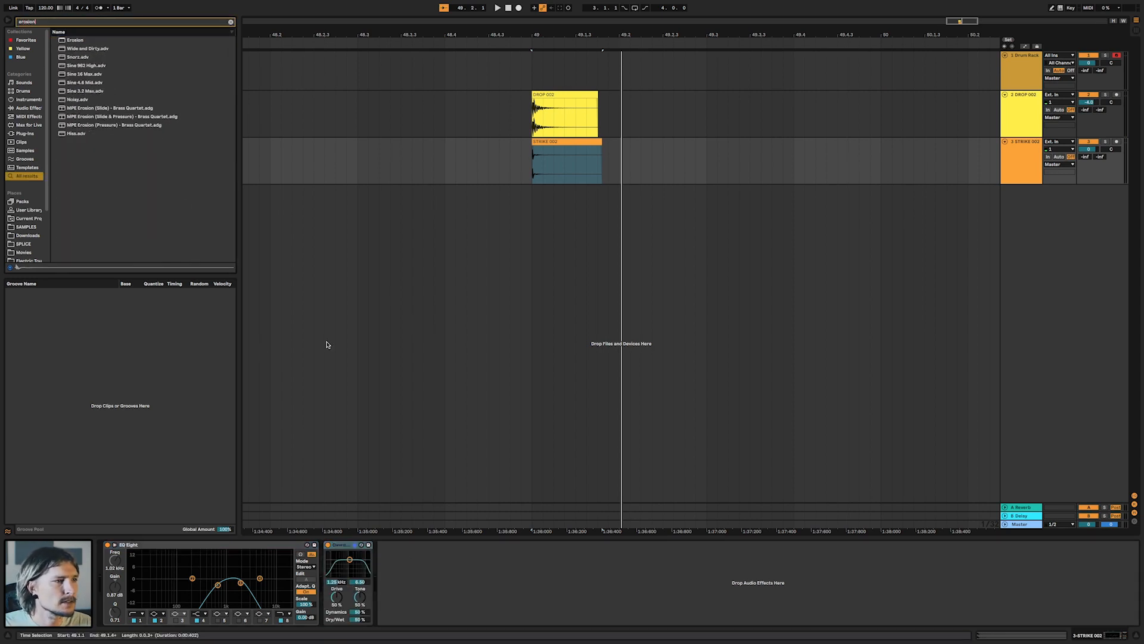
{"action": "left_click_drag", "start_coordinate": [83, 41], "coordinate": [452, 581]}
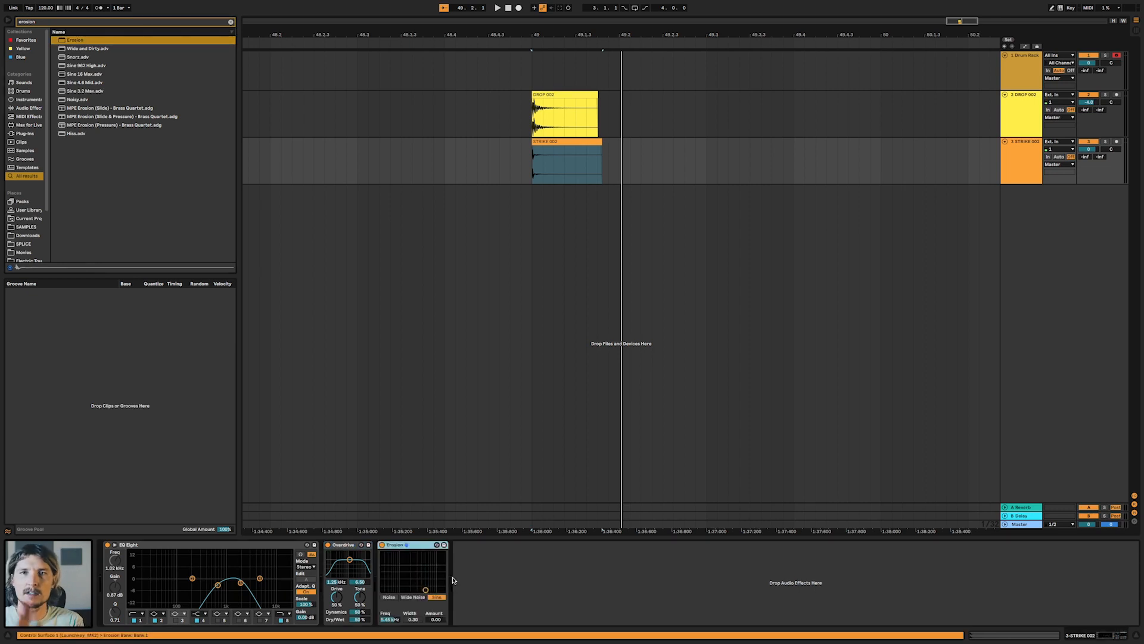
Narrow and raise the Overdrive band, reduce its Dry/Wet, and set Erosion to Wide Noise while the layers play
{"action": "key", "text": "space"}
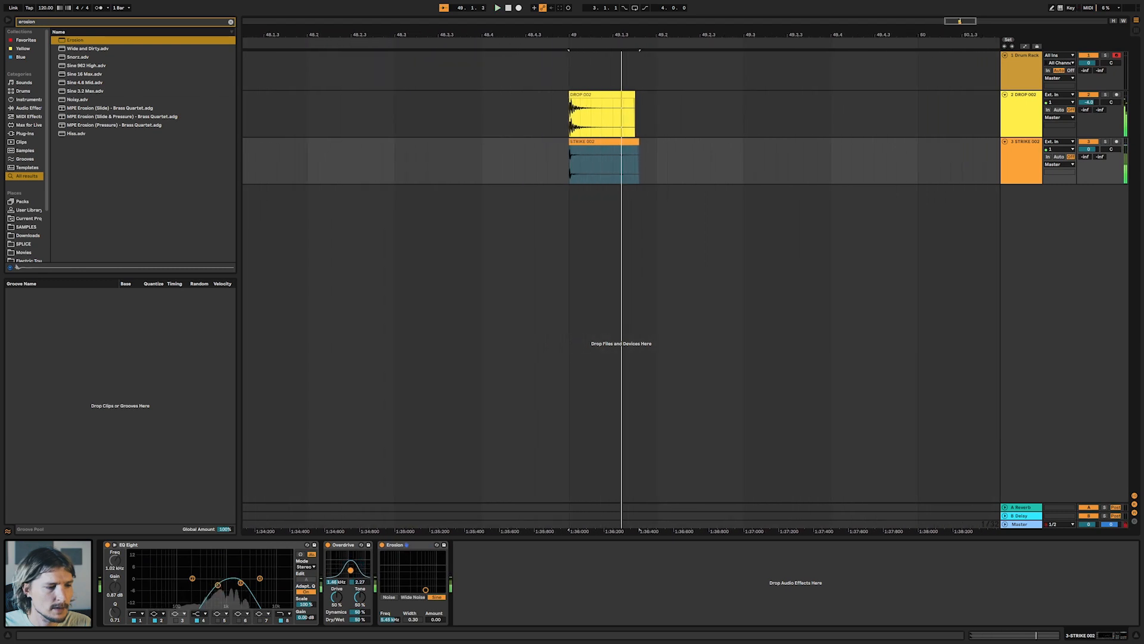
{"action": "key", "text": "space"}
{"action": "key", "text": "space"}
{"action": "key", "text": "space"}
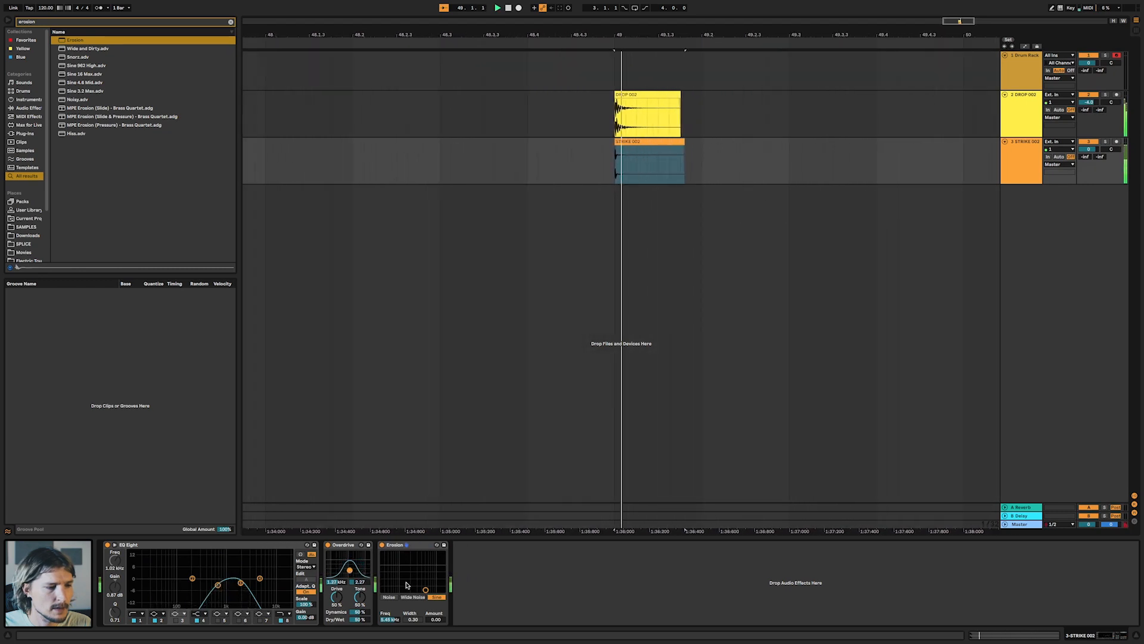
{"action": "key", "text": "space"}
{"action": "key", "text": "space"}
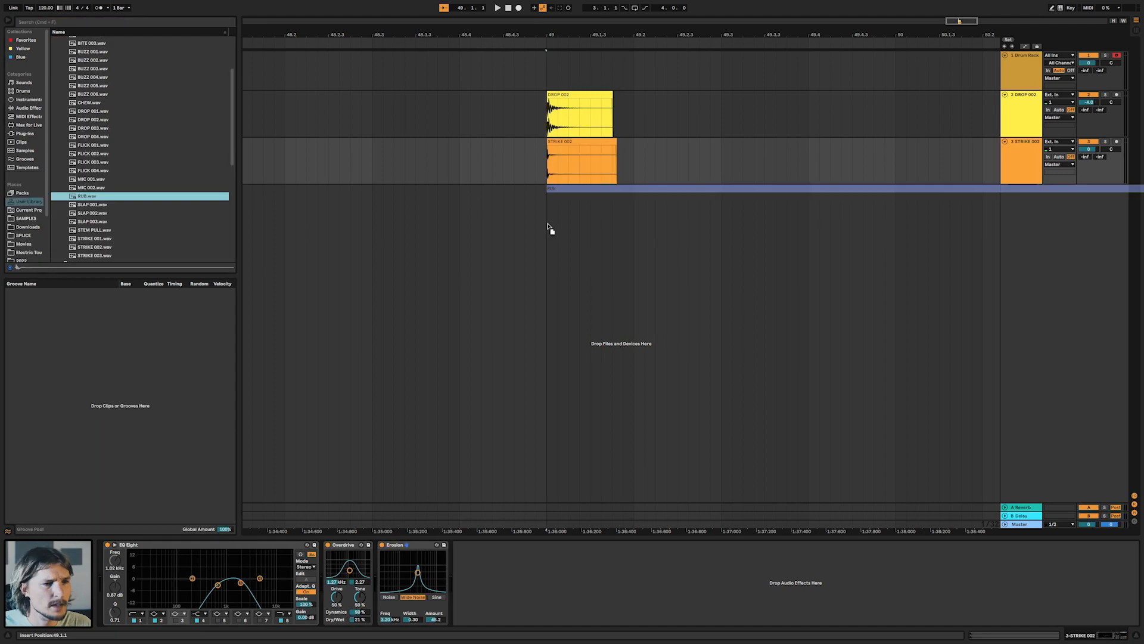
Place the RUB sample on a new audio track at bar 49, solo the track and play it
{"action": "left_click_drag", "start_coordinate": [549, 230], "coordinate": [558, 223]}
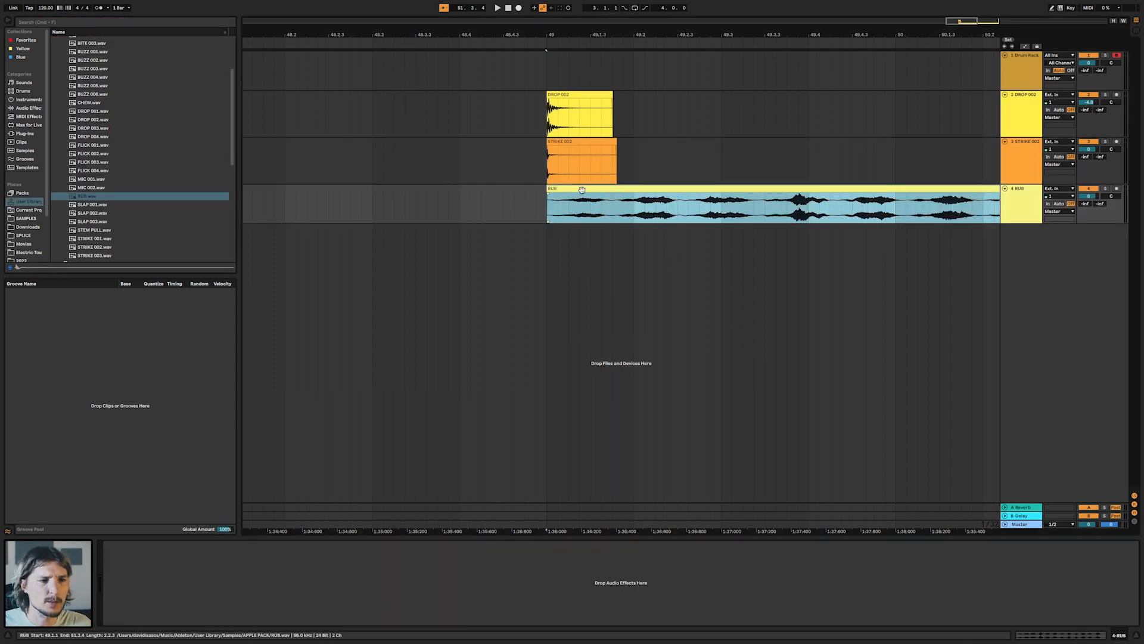
{"action": "scroll", "coordinate": [580, 190], "scroll_direction": "right", "scroll_amount": 1}
{"action": "scroll", "coordinate": [602, 206], "scroll_direction": "up", "scroll_amount": 2}
{"action": "scroll", "coordinate": [602, 207], "scroll_direction": "down", "scroll_amount": 1}
{"action": "scroll", "coordinate": [602, 207], "scroll_direction": "down", "scroll_amount": 5}
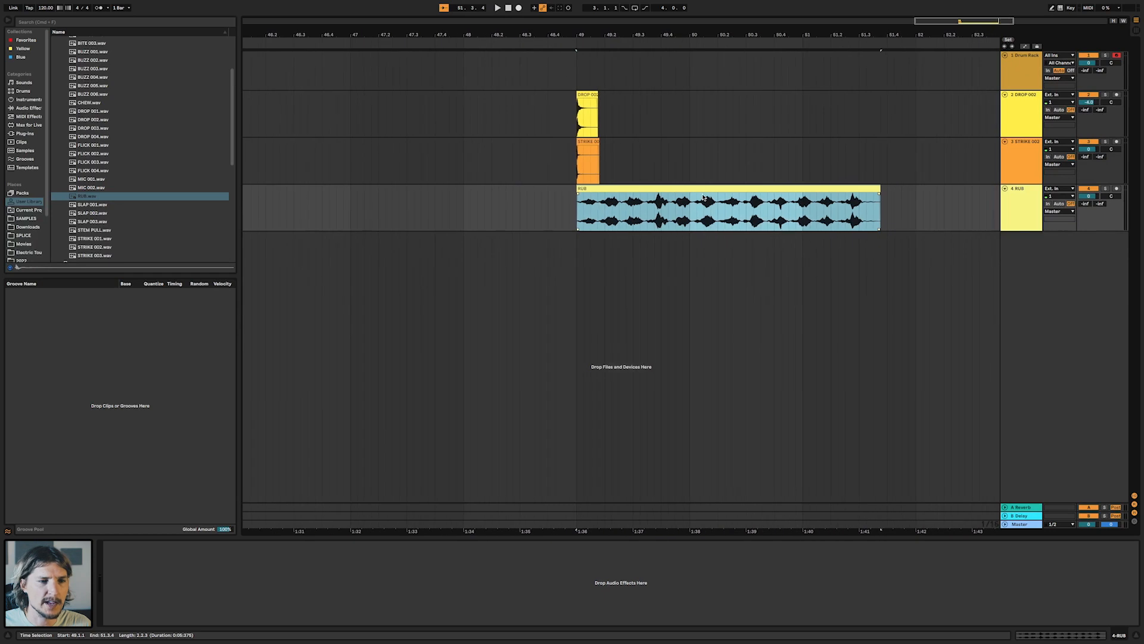
{"action": "key", "text": "s"}
{"action": "key", "text": "space"}
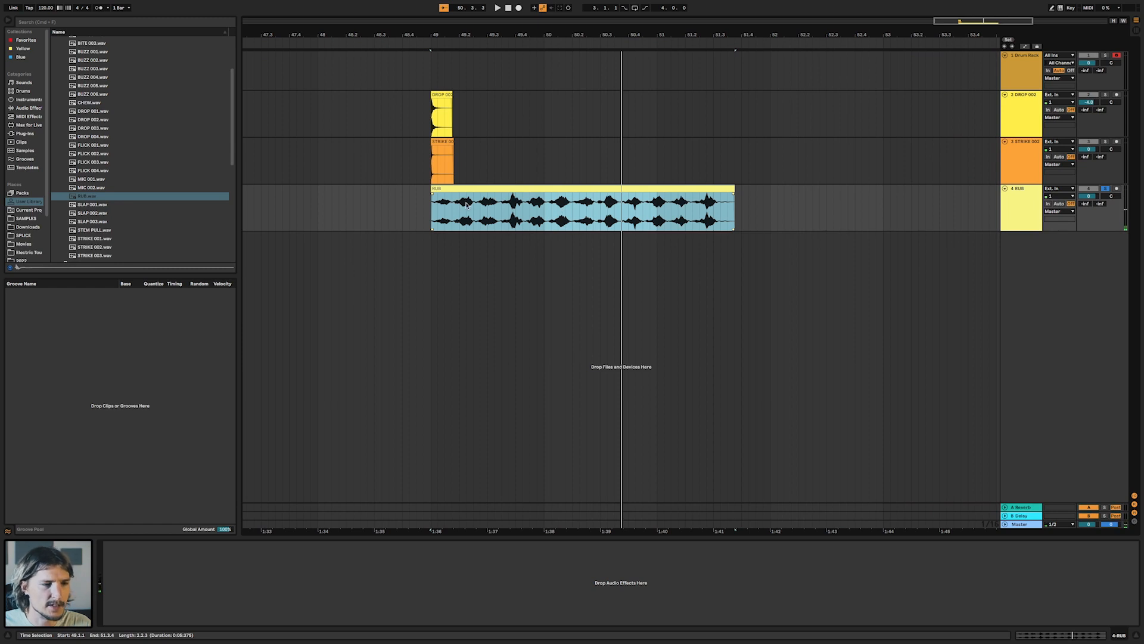
Split the RUB clip around one short rub near 49.3 and delete the audio before and after it
{"action": "scroll", "coordinate": [464, 204], "scroll_direction": "up", "scroll_amount": 8}
{"action": "left_click", "coordinate": [532, 217]}
{"action": "key", "text": "super+e"}
{"action": "left_click", "coordinate": [522, 188]}
{"action": "key", "text": "Delete"}
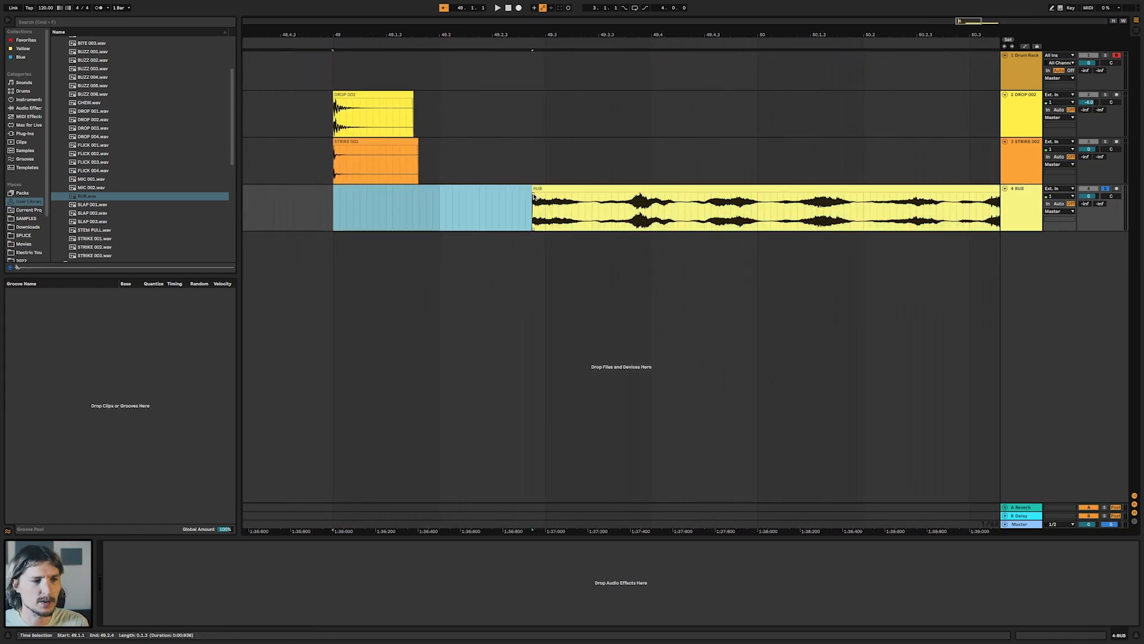
{"action": "left_click", "coordinate": [585, 209]}
{"action": "key", "text": "super+e"}
{"action": "left_click", "coordinate": [600, 190]}
{"action": "key", "text": "Delete"}
Move the trimmed RUB clip to bar 49 under the other layers and play it
{"action": "left_click_drag", "start_coordinate": [564, 196], "coordinate": [364, 200]}
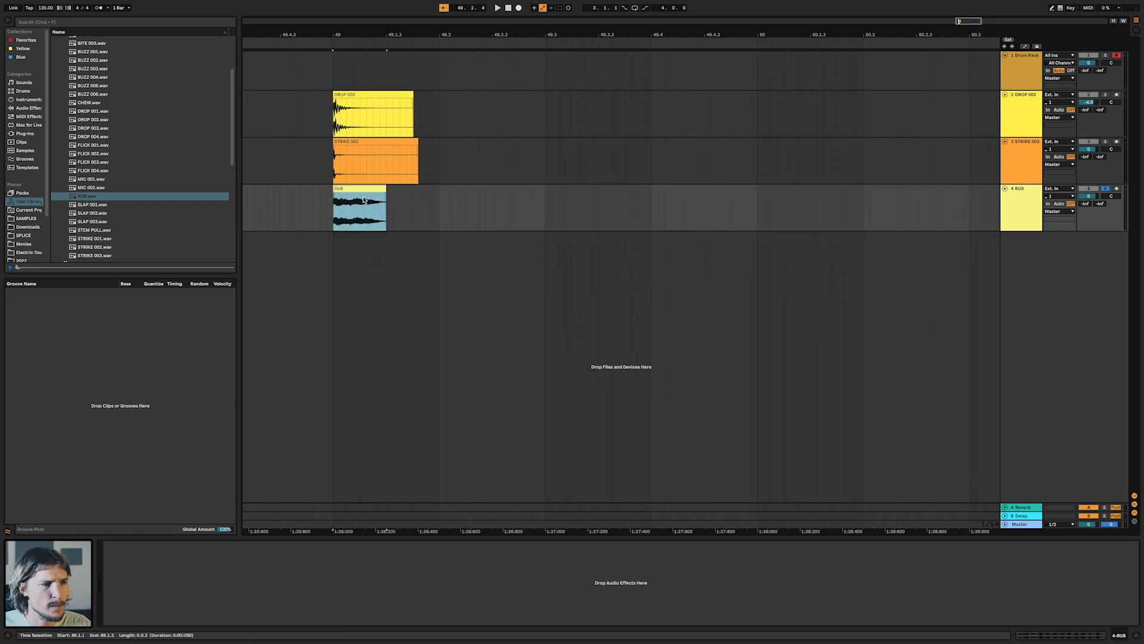
{"action": "key", "text": "space"}
{"action": "scroll", "coordinate": [364, 200], "scroll_direction": "left", "scroll_amount": 5}
{"action": "left_click_drag", "start_coordinate": [496, 194], "coordinate": [502, 198]}
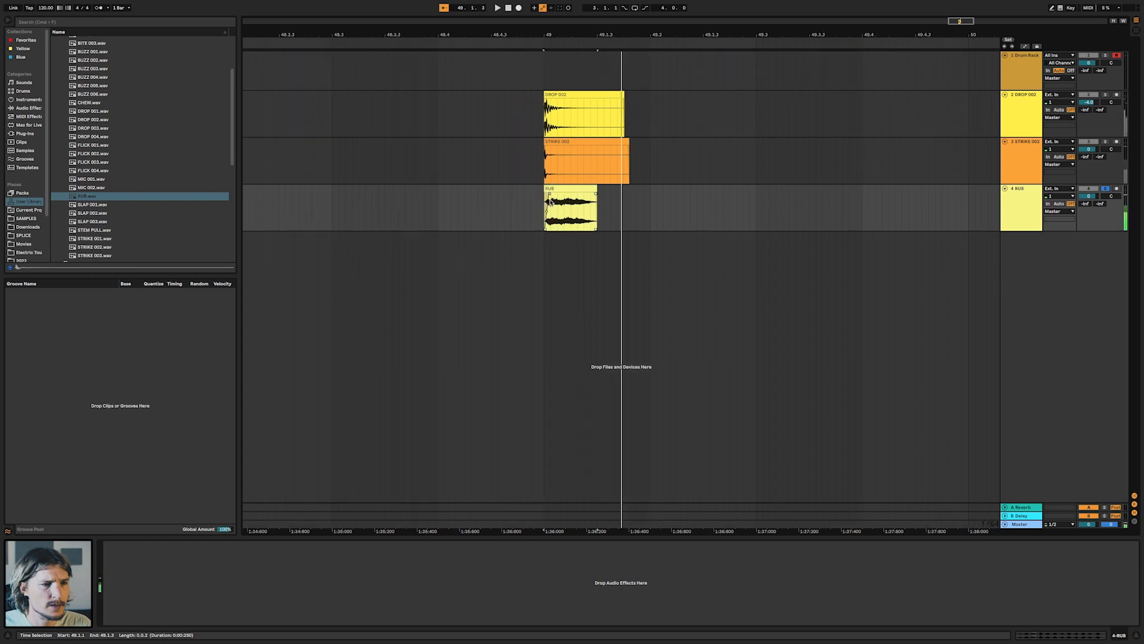
Fade the RUB clip out along its length from just after its onset and play it with the other layers
{"action": "scroll", "coordinate": [549, 205], "scroll_direction": "up", "scroll_amount": 10}
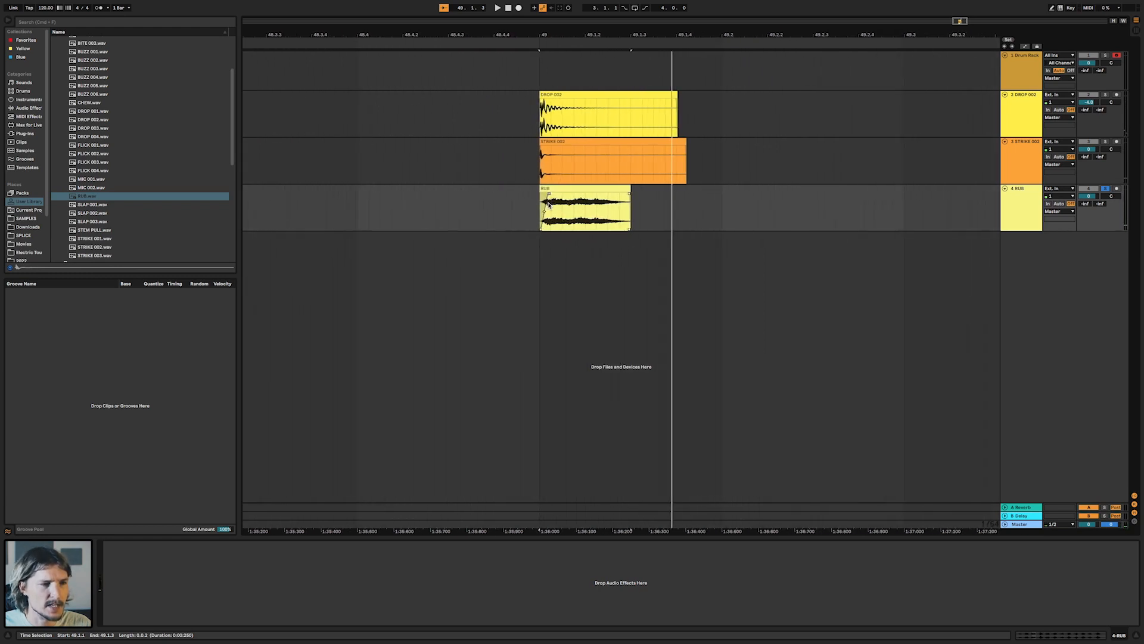
{"action": "scroll", "coordinate": [549, 206], "scroll_direction": "down", "scroll_amount": 2}
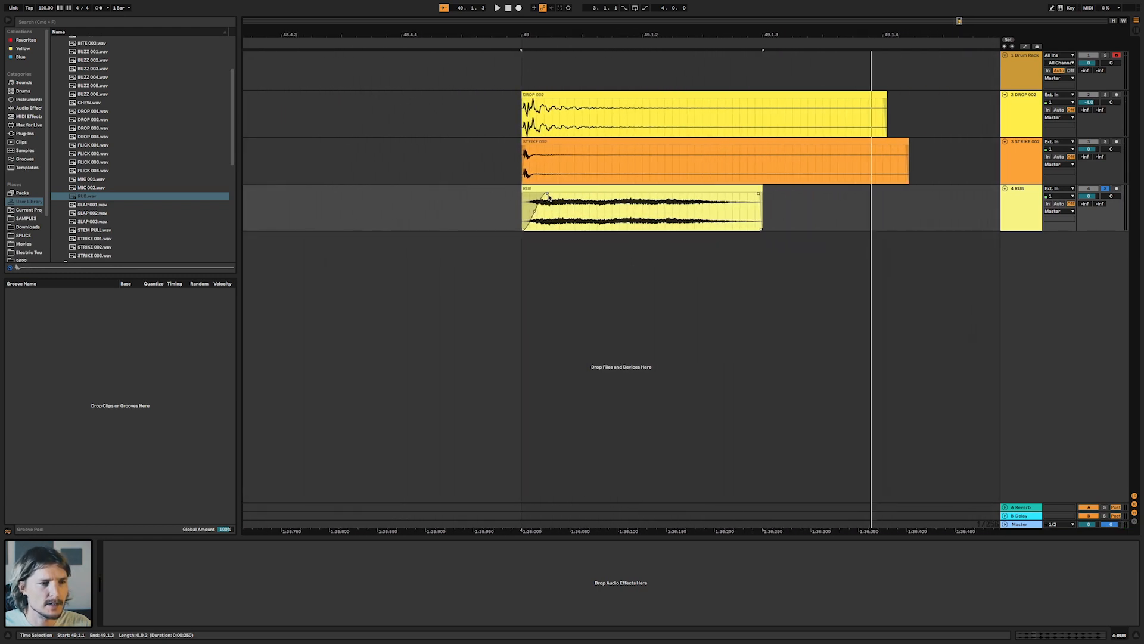
{"action": "scroll", "coordinate": [542, 195], "scroll_direction": "left", "scroll_amount": 1}
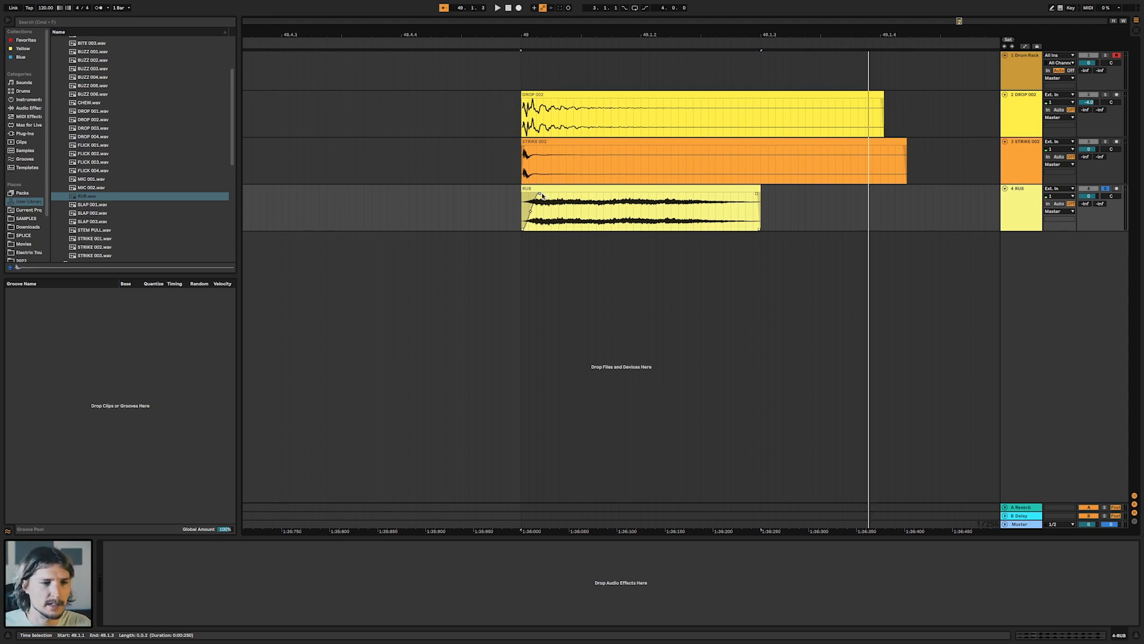
{"action": "left_click_drag", "start_coordinate": [756, 197], "coordinate": [546, 213]}
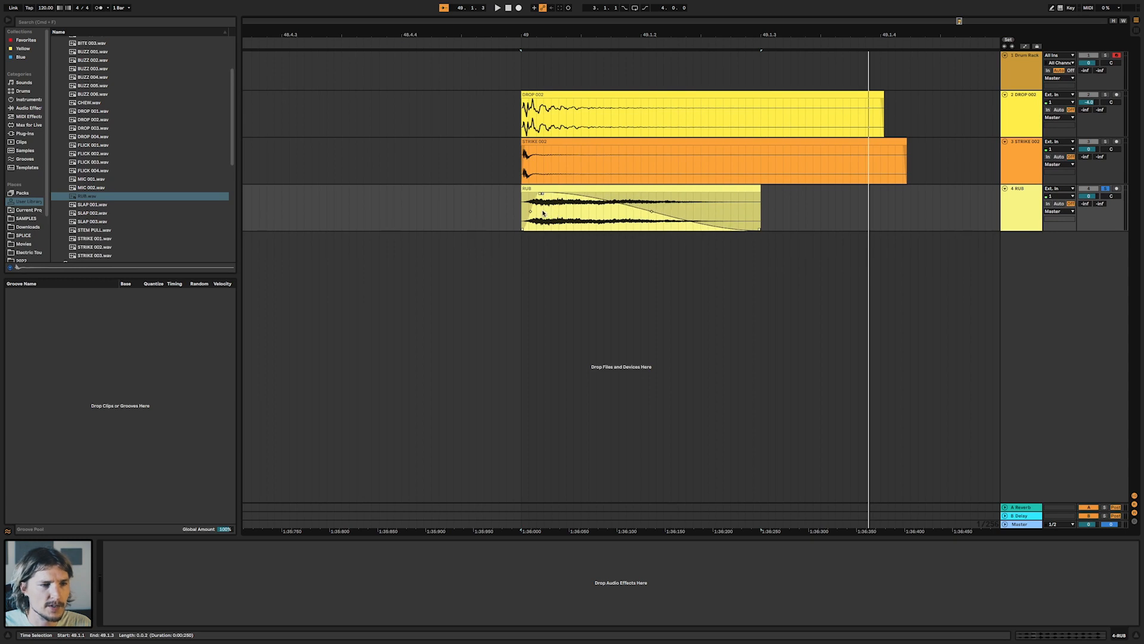
{"action": "left_click", "coordinate": [632, 191]}
{"action": "key", "text": "space"}
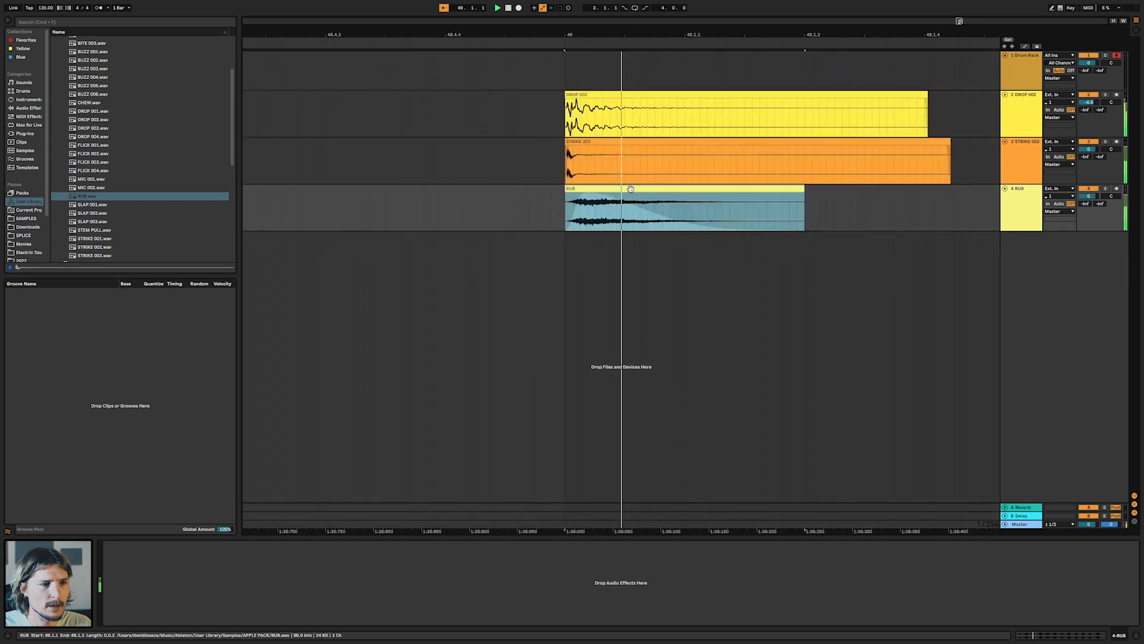
Replay the DROP, STRIKE and RUB layers repeatedly to judge the faded RUB clip in the mix
{"action": "scroll", "coordinate": [632, 193], "scroll_direction": "left", "scroll_amount": 5}
{"action": "key", "text": "space"}
{"action": "key", "text": "space"}
{"action": "key", "text": "space"}
{"action": "key", "text": "space"}
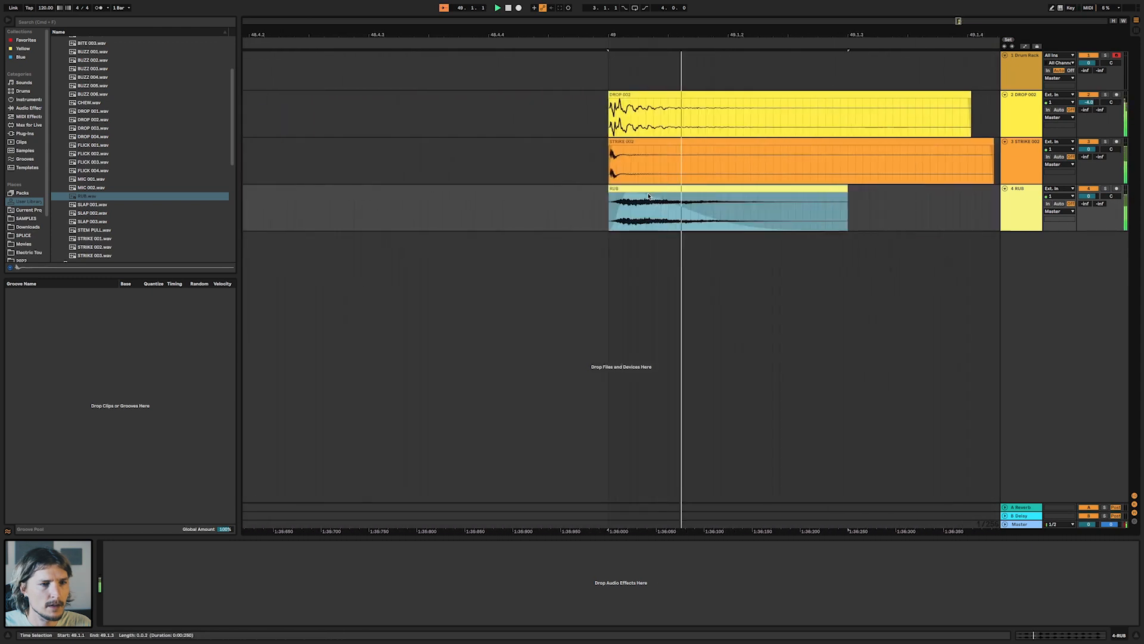
{"action": "key", "text": "space"}
{"action": "key", "text": "space"}
{"action": "key", "text": "space"}
{"action": "key", "text": "space"}
{"action": "key", "text": "space"}
{"action": "key", "text": "space"}
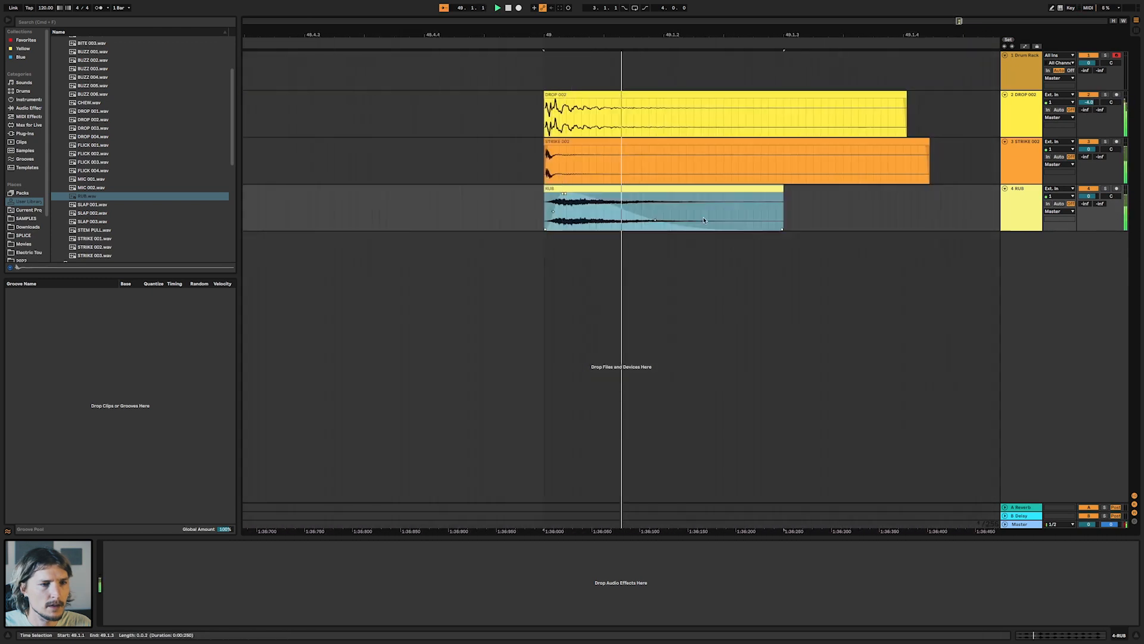
{"action": "key", "text": "space"}
{"action": "scroll", "coordinate": [707, 220], "scroll_direction": "left", "scroll_amount": 3}
{"action": "scroll", "coordinate": [562, 226], "scroll_direction": "down", "scroll_amount": 10}
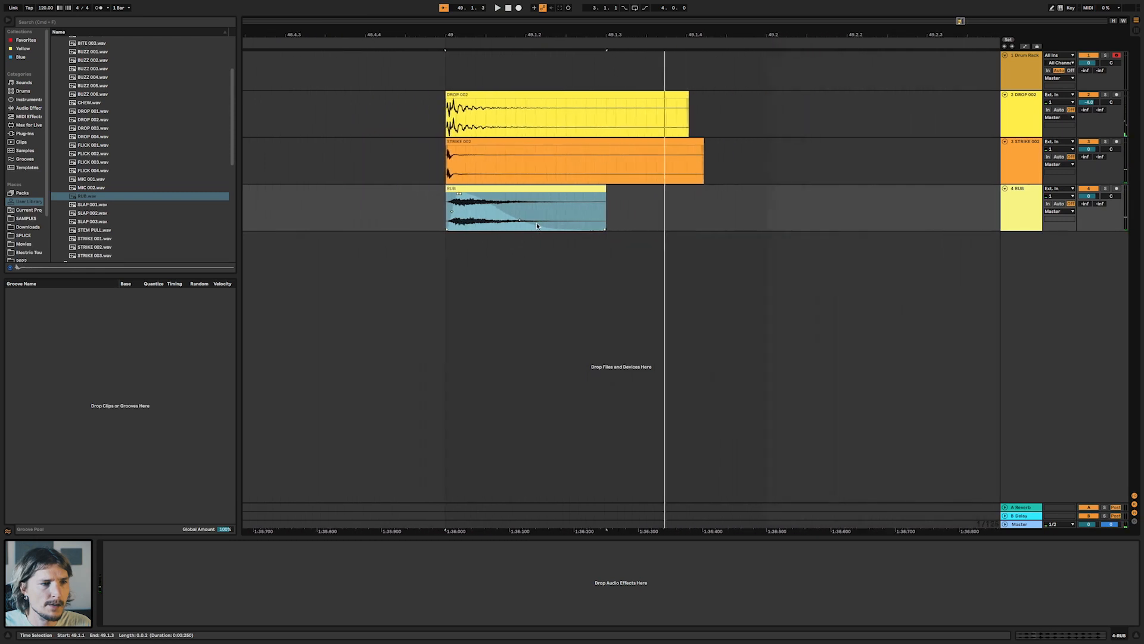
{"action": "key", "text": "space"}
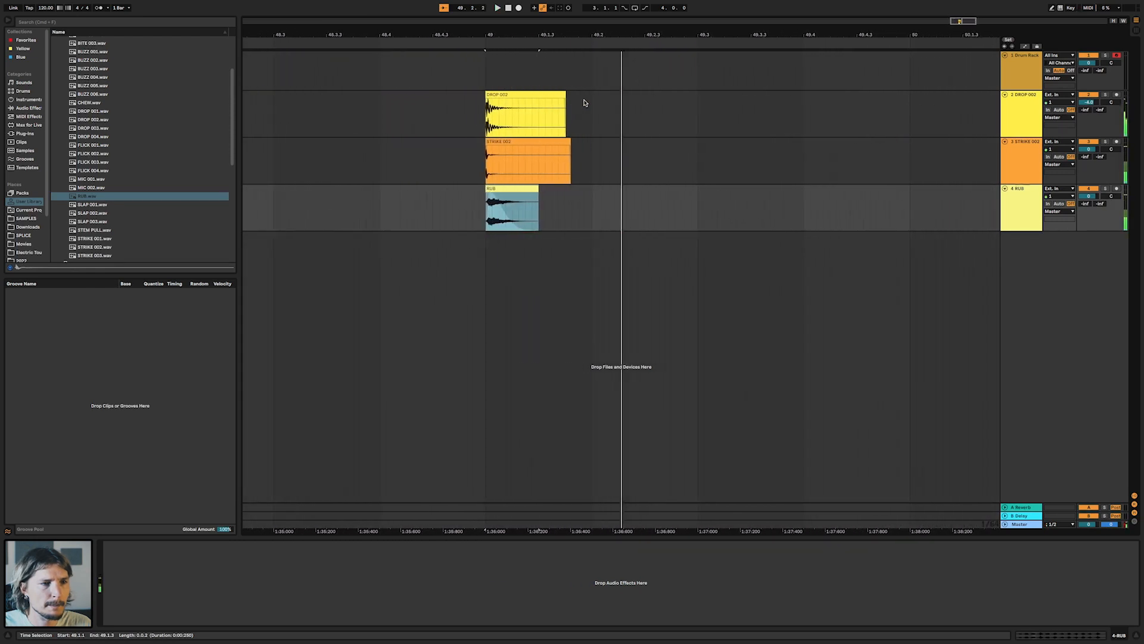
Add a fade-out across the full length of the DROP 002 clip and play the layers
{"action": "left_click_drag", "start_coordinate": [563, 102], "coordinate": [489, 111]}
{"action": "key", "text": "space"}
{"action": "key", "text": "space"}
{"action": "key", "text": "space"}
{"action": "key", "text": "space"}
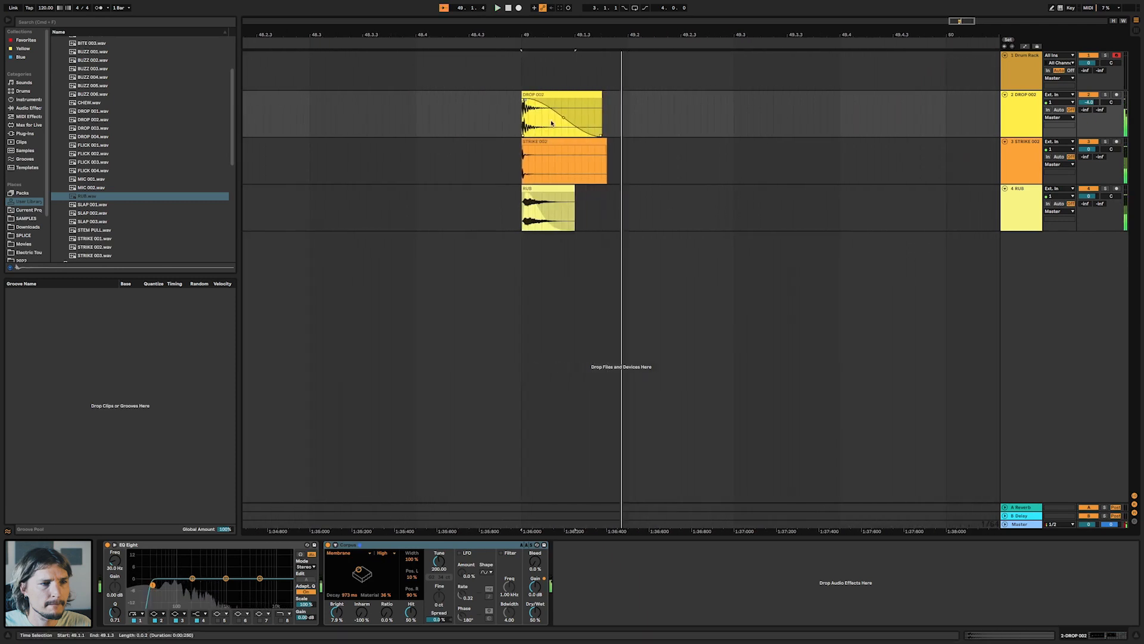
Bend the DROP 002 fade-out into a steeper curve and lower Corpus Dry/Wet slightly while replaying the layers
{"action": "left_click_drag", "start_coordinate": [564, 119], "coordinate": [537, 126]}
{"action": "key", "text": "space"}
{"action": "key", "text": "space"}
{"action": "key", "text": "space"}
{"action": "key", "text": "space"}
{"action": "key", "text": "space"}
{"action": "key", "text": "space"}
{"action": "key", "text": "space"}
{"action": "key", "text": "space"}
{"action": "key", "text": "space"}
{"action": "key", "text": "space"}
{"action": "key", "text": "space"}
{"action": "key", "text": "space"}
{"action": "left_click_drag", "start_coordinate": [536, 612], "coordinate": [535, 617]}
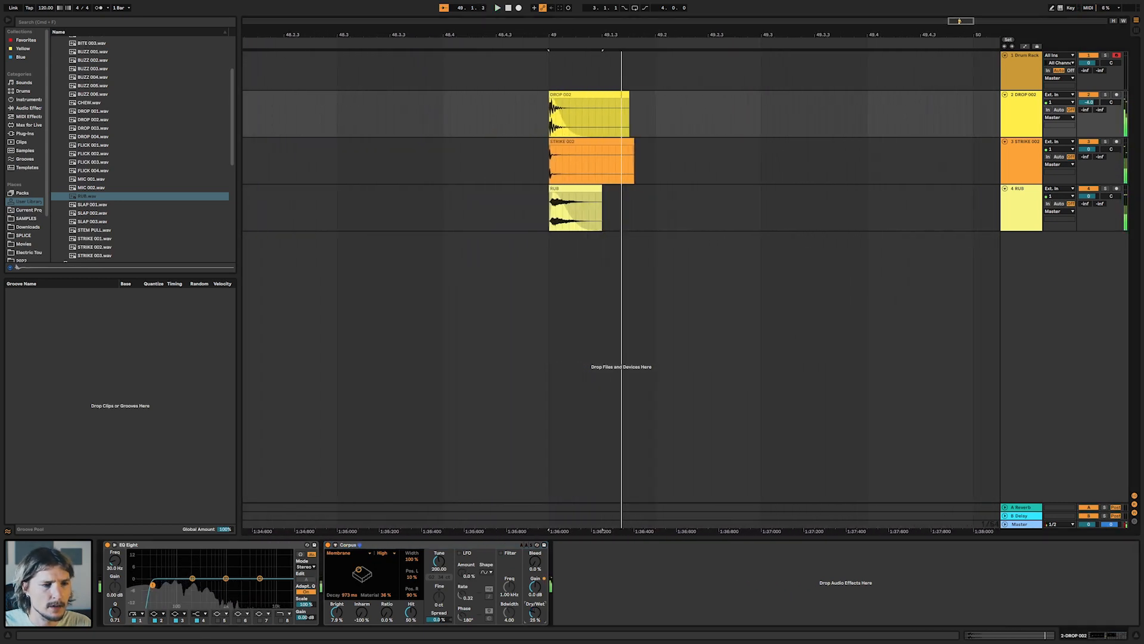
Bend the RUB clip's fade-out into a steeper curve so the rub decays faster
{"action": "left_click", "coordinate": [556, 221]}
{"action": "left_click_drag", "start_coordinate": [556, 221], "coordinate": [547, 222]}
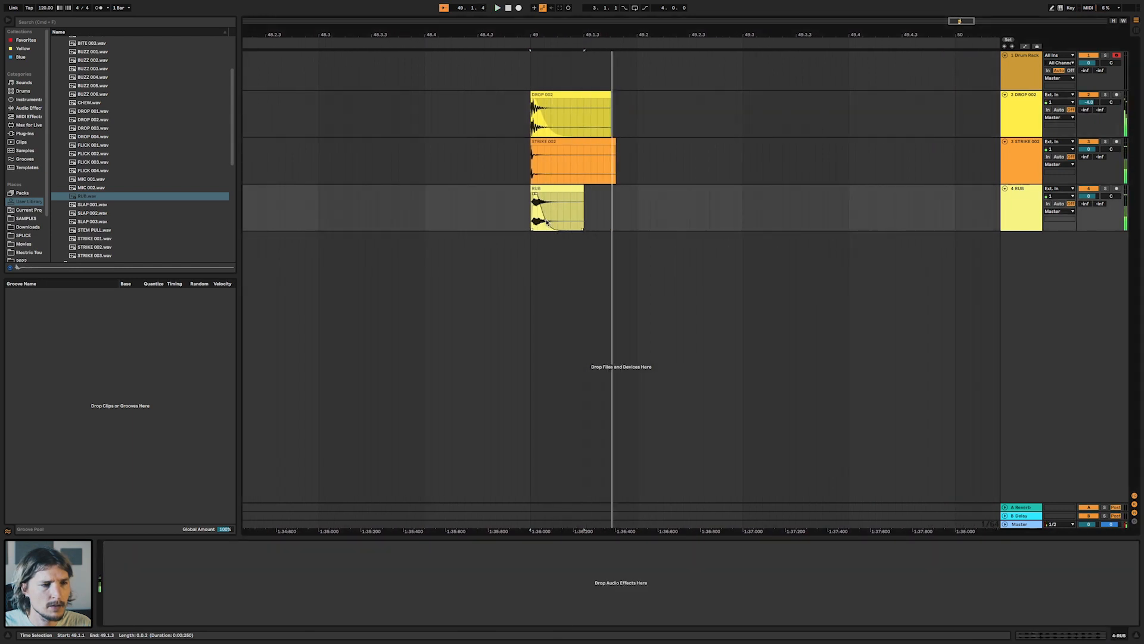
{"action": "scroll", "coordinate": [641, 215], "scroll_direction": "left", "scroll_amount": 1}
{"action": "scroll", "coordinate": [649, 215], "scroll_direction": "right", "scroll_amount": 1}
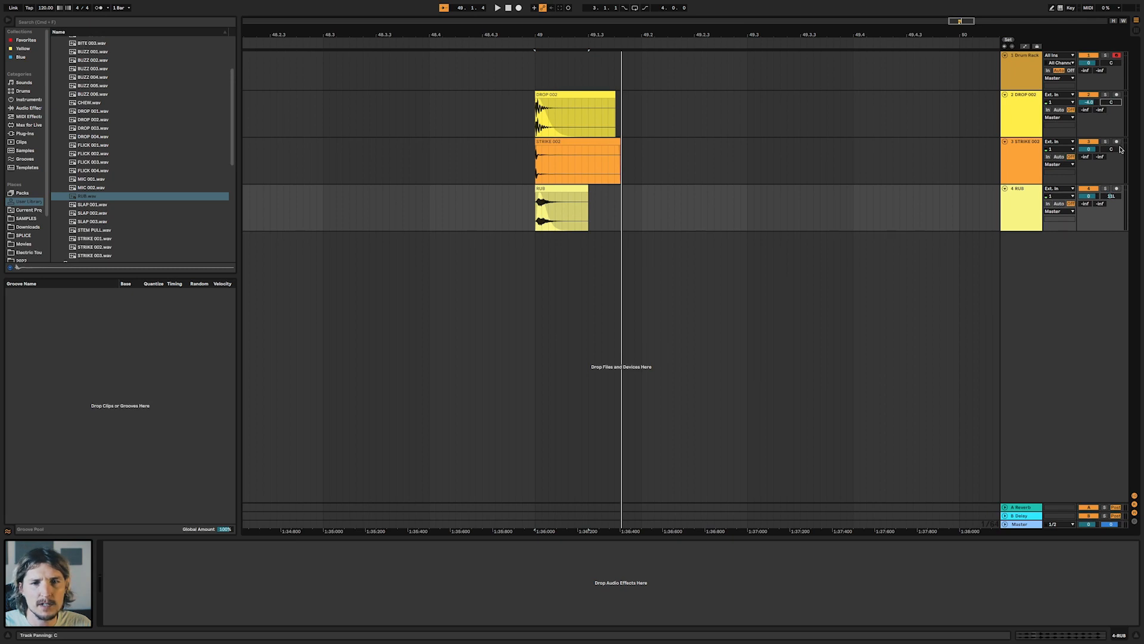
Pan the RUB track slightly left and the STRIKE track slightly right, replaying the layers to check the width
{"action": "left_click_drag", "start_coordinate": [1115, 152], "coordinate": [1115, 150]}
{"action": "key", "text": "space"}
{"action": "key", "text": "space"}
{"action": "key", "text": "space"}
{"action": "key", "text": "space"}
{"action": "key", "text": "space"}
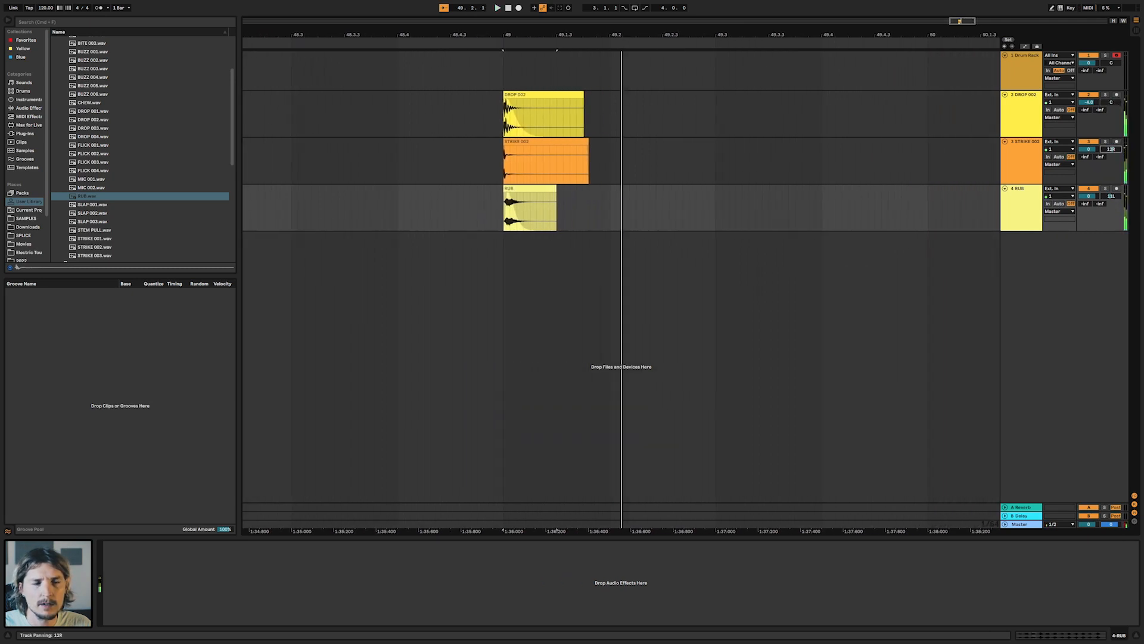
{"action": "key", "text": "space"}
{"action": "key", "text": "space"}
{"action": "key", "text": "space"}
{"action": "key", "text": "space"}
{"action": "key", "text": "space"}
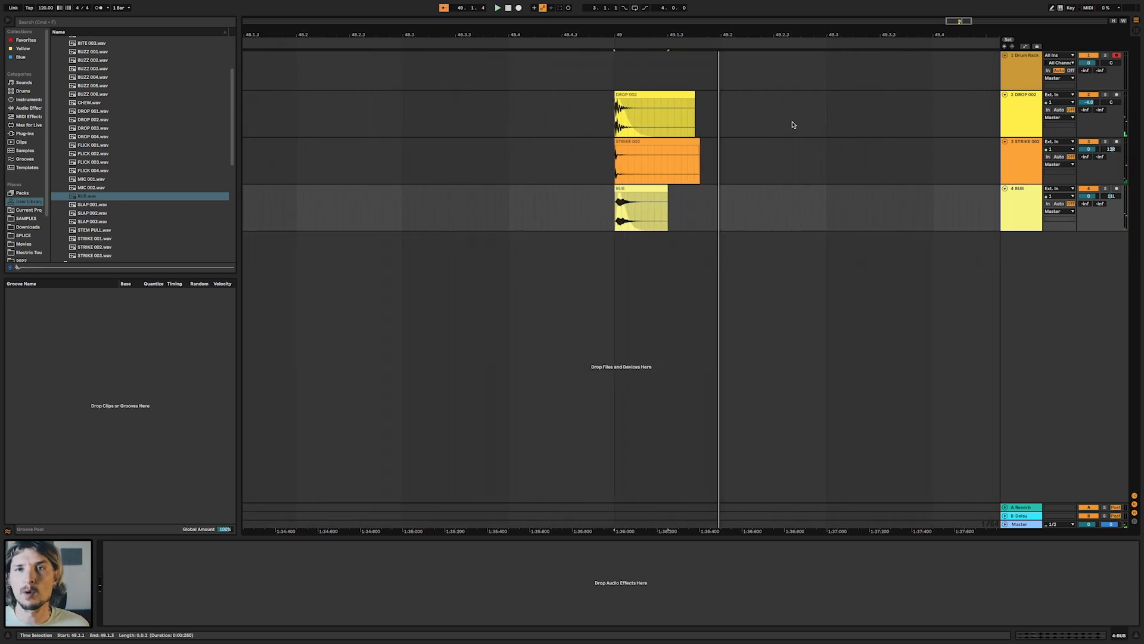
Place the CHEW sample on a new audio track and cut it down to its first short chew
{"action": "left_click_drag", "start_coordinate": [90, 102], "coordinate": [773, 254]}
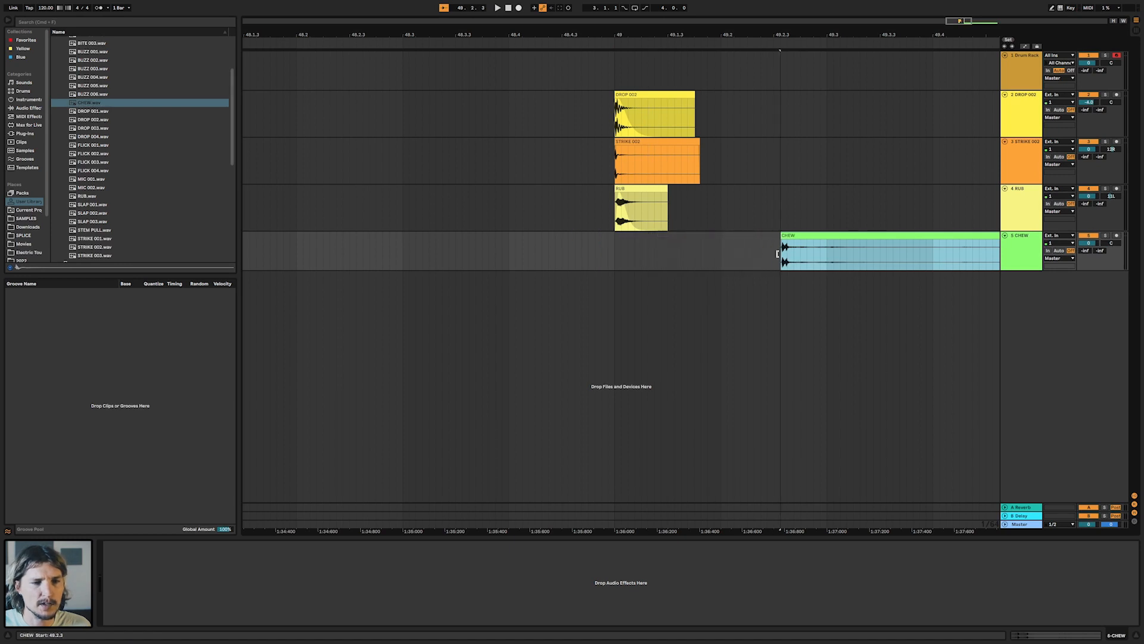
{"action": "left_click", "coordinate": [802, 255]}
{"action": "key", "text": "super+e"}
{"action": "key", "text": "BackSpace"}
Move the trimmed CHEW clip so it starts just before bar 49 under the other layers and play them together
{"action": "left_click", "coordinate": [791, 235]}
{"action": "left_click_drag", "start_coordinate": [791, 235], "coordinate": [620, 249]}
{"action": "scroll", "coordinate": [617, 250], "scroll_direction": "up", "scroll_amount": 5}
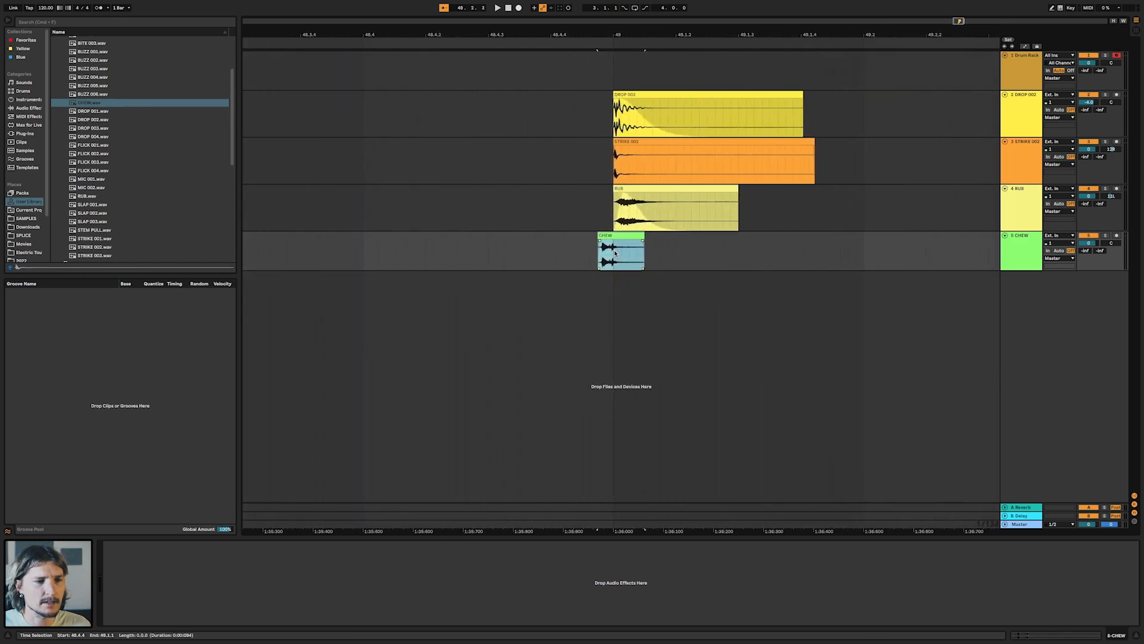
{"action": "scroll", "coordinate": [615, 254], "scroll_direction": "up", "scroll_amount": 1}
{"action": "left_click_drag", "start_coordinate": [628, 236], "coordinate": [638, 238]}
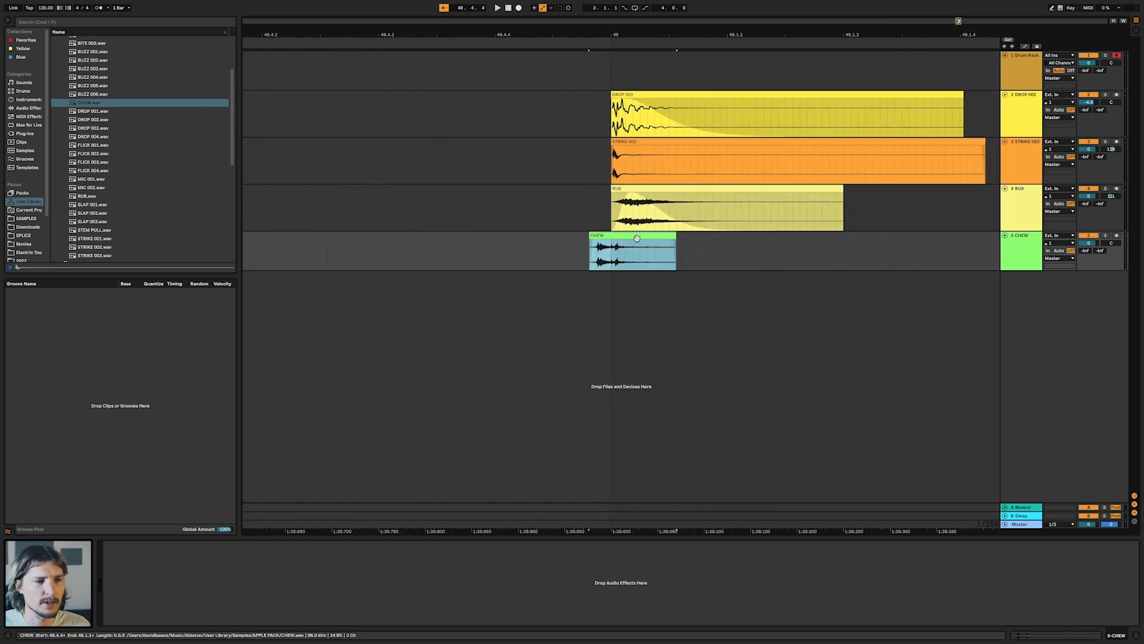
{"action": "scroll", "coordinate": [660, 269], "scroll_direction": "down", "scroll_amount": 5}
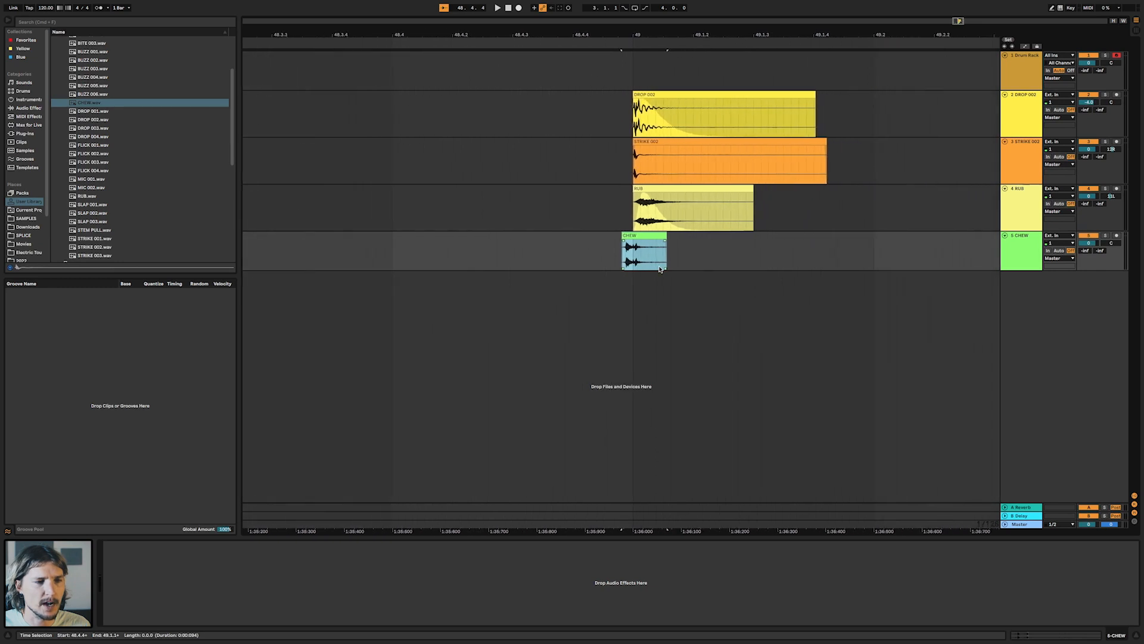
{"action": "left_click", "coordinate": [578, 252]}
{"action": "key", "text": "space"}
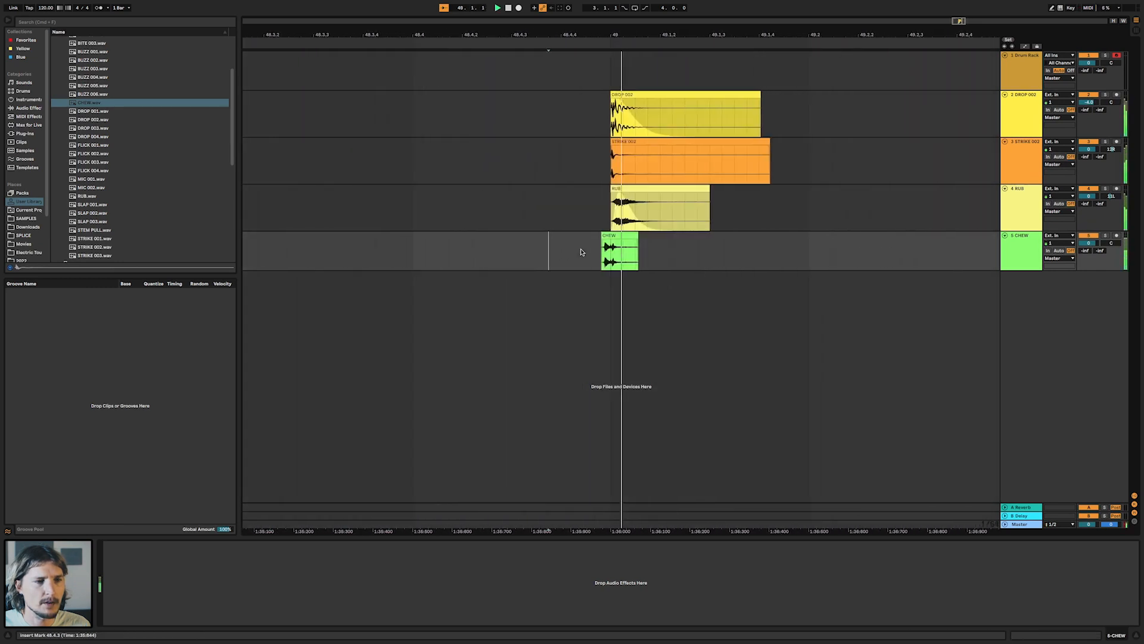
{"action": "scroll", "coordinate": [420, 254], "scroll_direction": "up", "scroll_amount": 5}
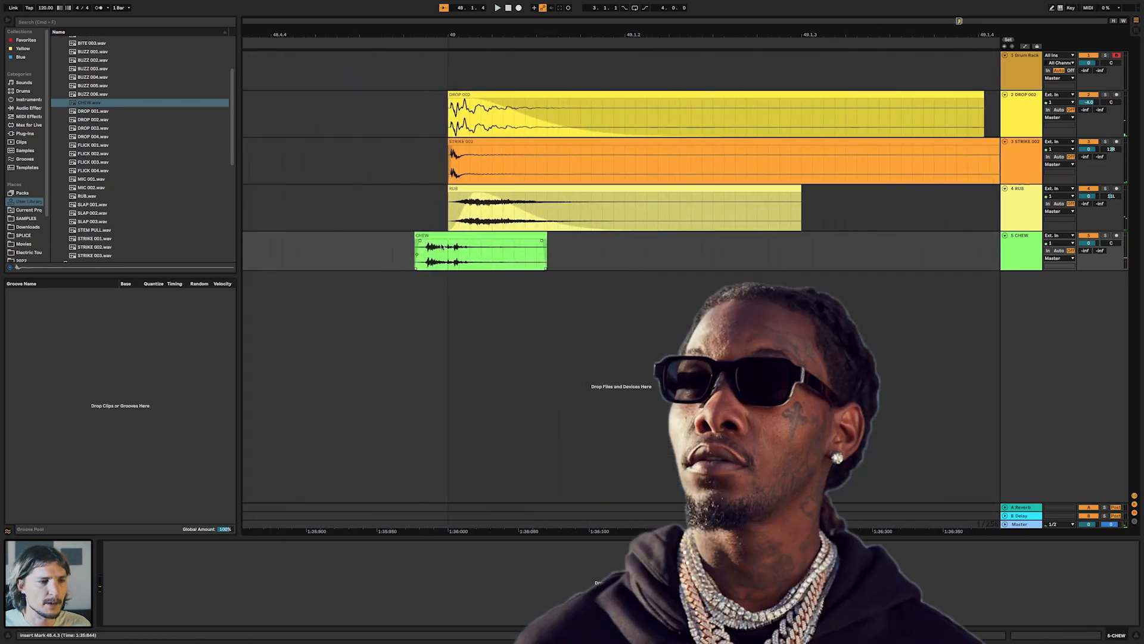
Solo the CHEW track, play its clip alone, and return to playing all the layers
{"action": "left_click", "coordinate": [440, 236]}
{"action": "key", "text": "s"}
{"action": "key", "text": "space"}
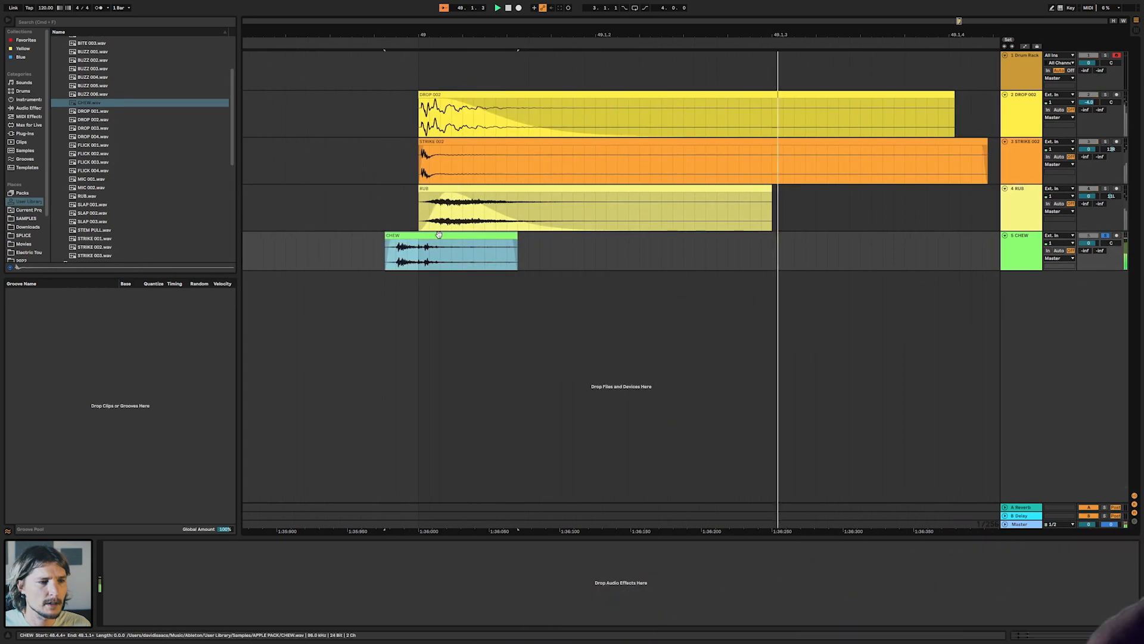
{"action": "key", "text": "space"}
{"action": "key", "text": "space"}
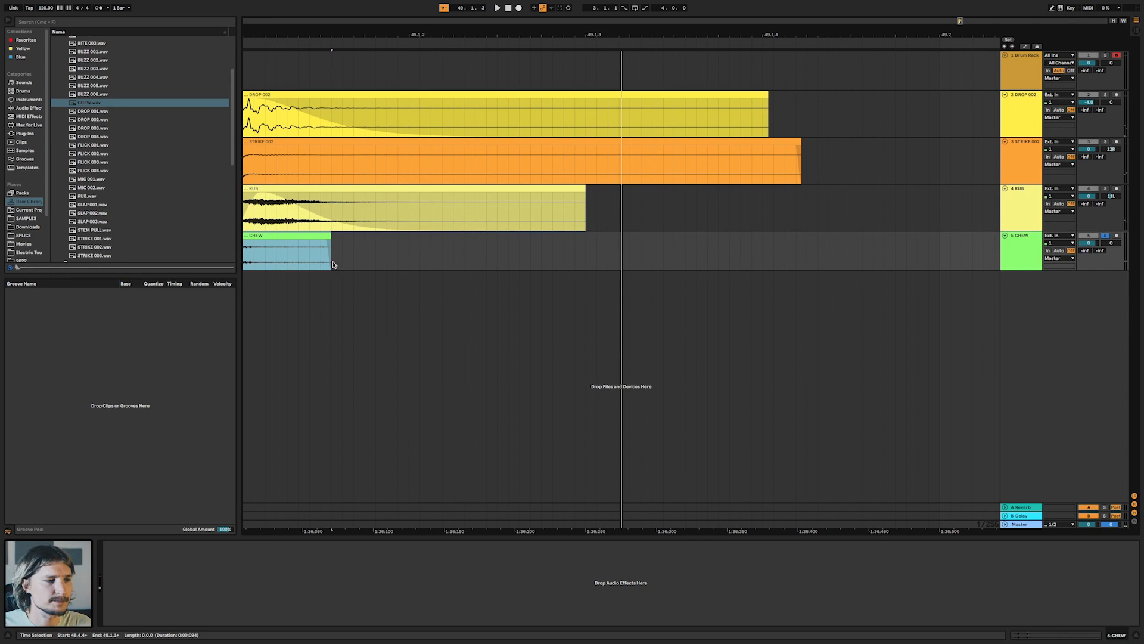
{"action": "scroll", "coordinate": [332, 264], "scroll_direction": "down", "scroll_amount": 5}
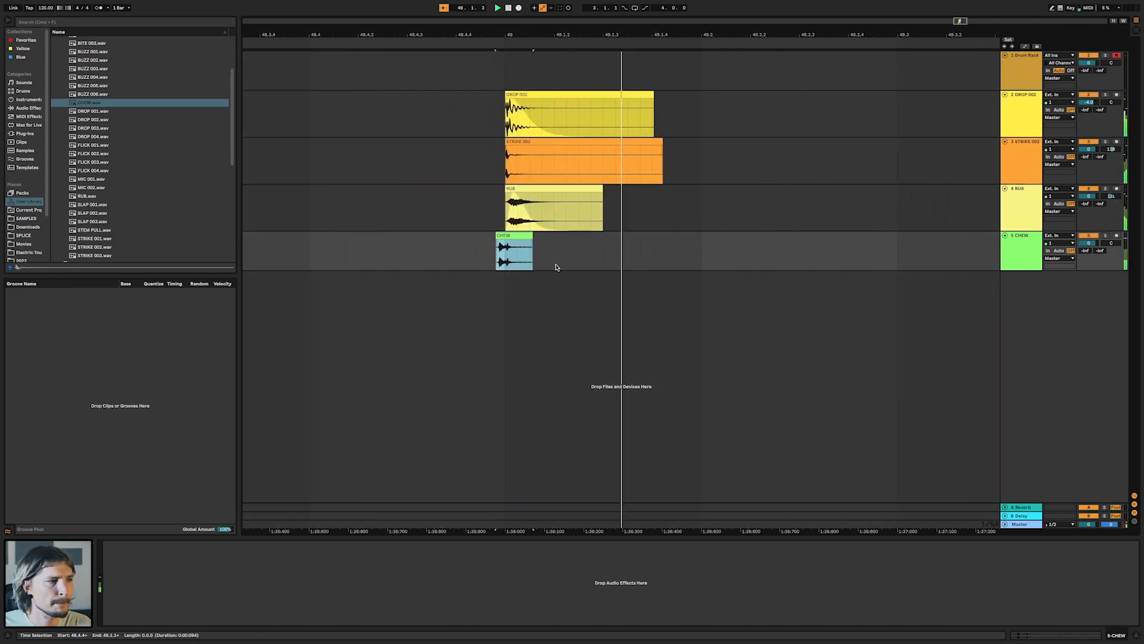
Search the browser for EQ Eight and add it to the CHEW track
{"action": "key", "text": "super+f"}
{"action": "type", "text": "rev"}
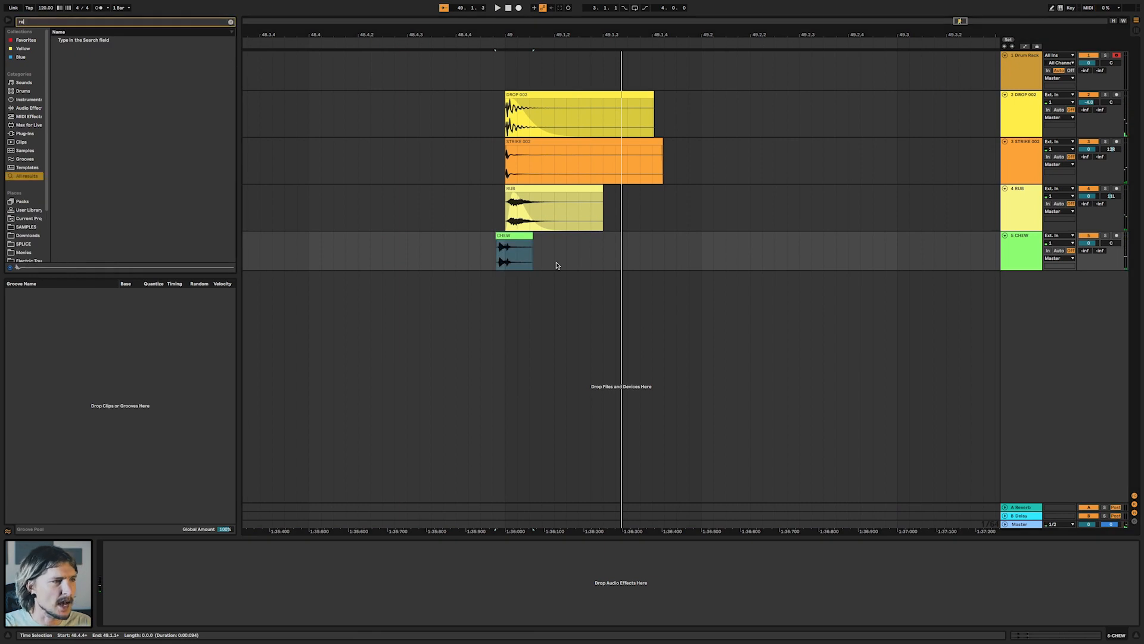
{"action": "key", "text": "BackSpace"}
{"action": "key", "text": "BackSpace"}
{"action": "key", "text": "BackSpace"}
{"action": "type", "text": "eq"}
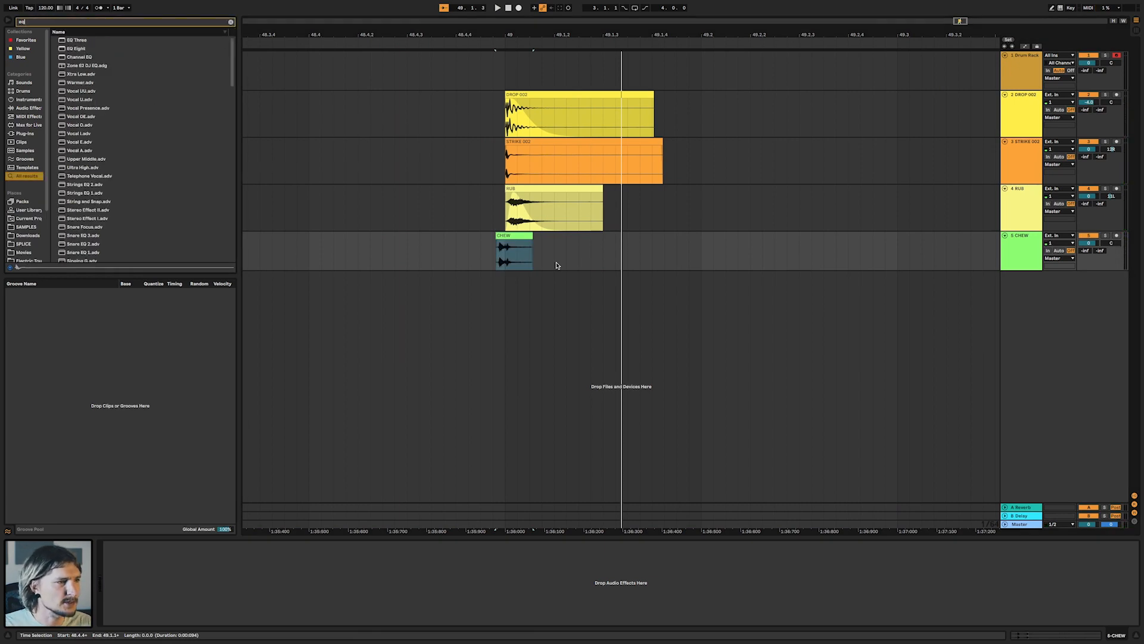
{"action": "double_click", "coordinate": [76, 48]}
Shape the CHEW EQ Eight with a low cut, a gentle mid boost and an 18 kHz band 8 high cut while playing
{"action": "key", "text": "space"}
{"action": "left_click_drag", "start_coordinate": [153, 578], "coordinate": [239, 573]}
{"action": "left_click", "coordinate": [281, 621]}
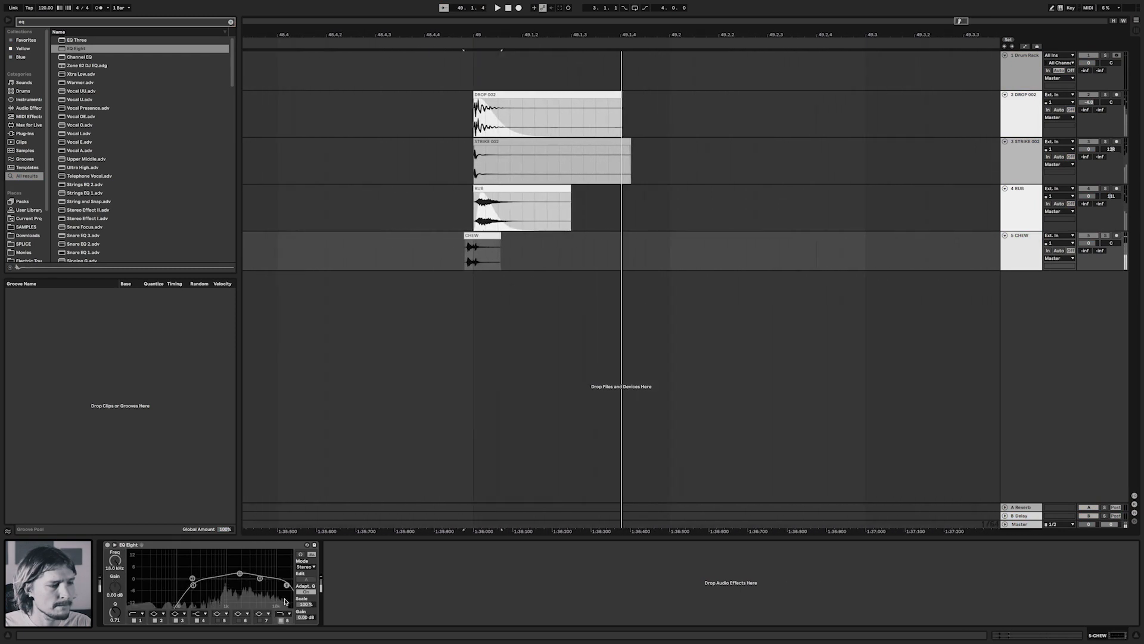
{"action": "key", "text": "space"}
{"action": "key", "text": "space"}
{"action": "right_click", "coordinate": [186, 545]}
{"action": "left_click", "coordinate": [206, 542]}
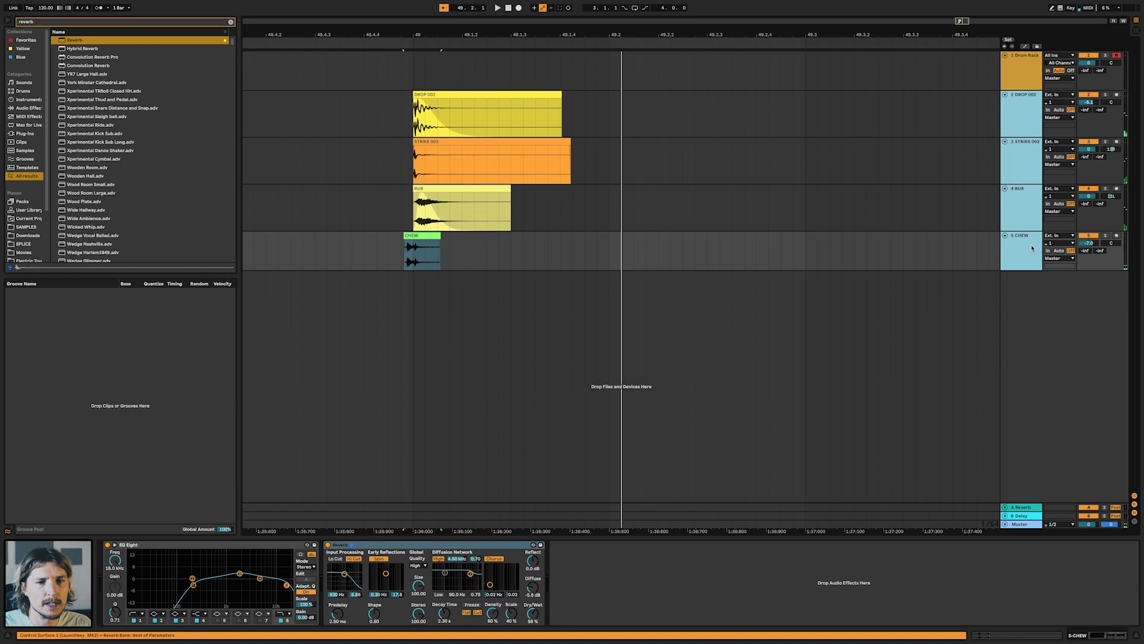
Group the DROP, STRIKE, RUB and CHEW tracks and add the A Bit Warmer saturation preset to the group
{"action": "key", "text": "ctrl+g"}
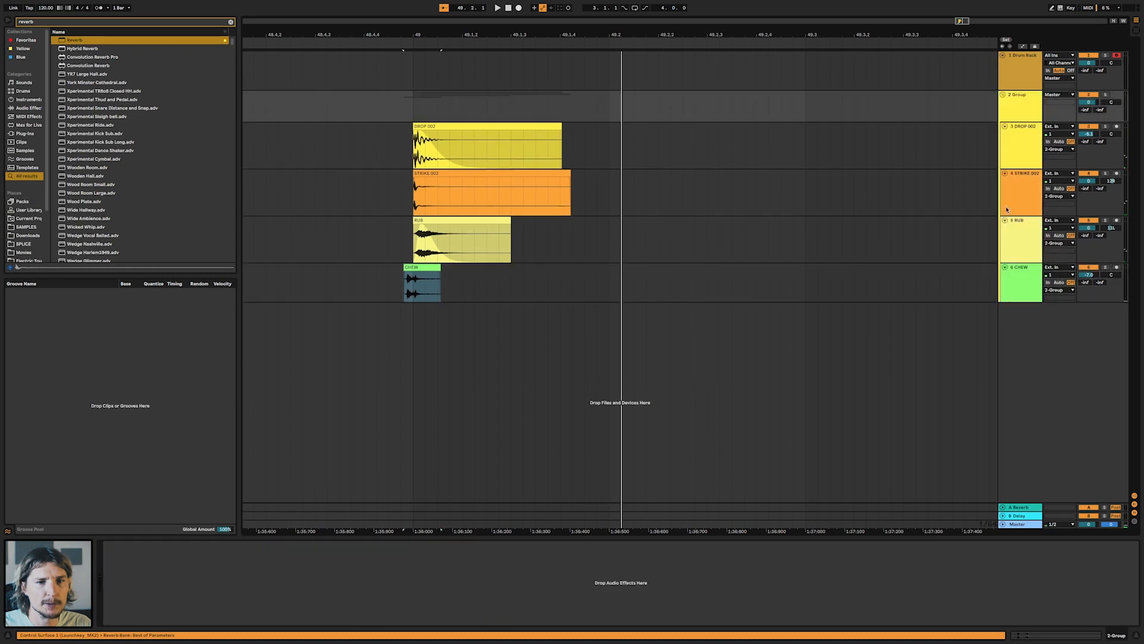
{"action": "key", "text": "ctrl+f"}
{"action": "type", "text": "sat"}
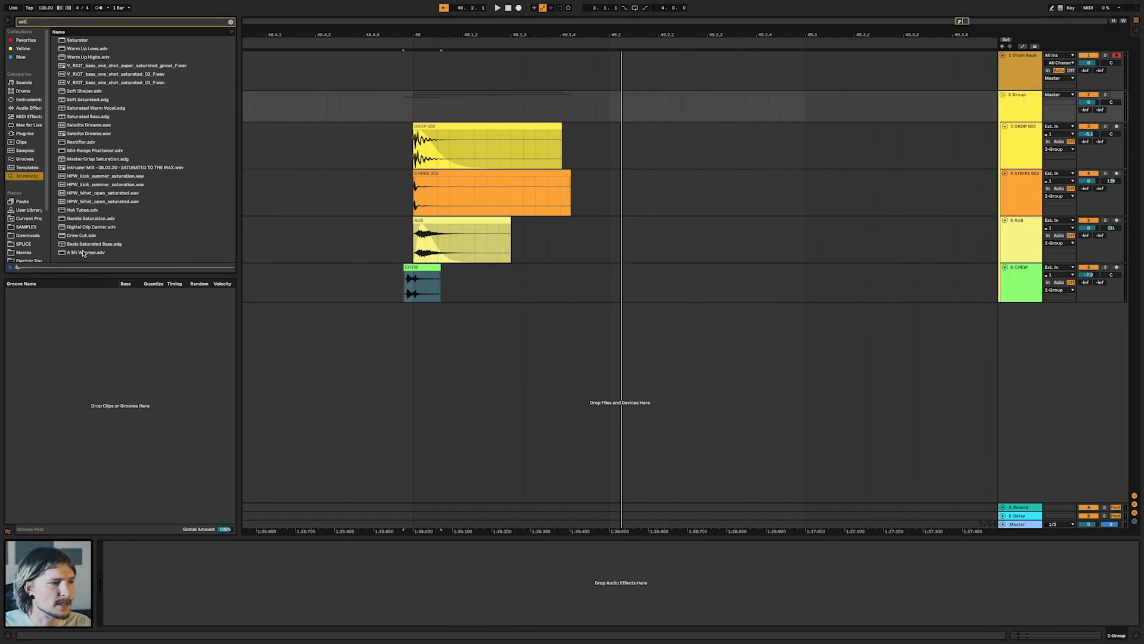
{"action": "left_click_drag", "start_coordinate": [83, 252], "coordinate": [484, 113]}
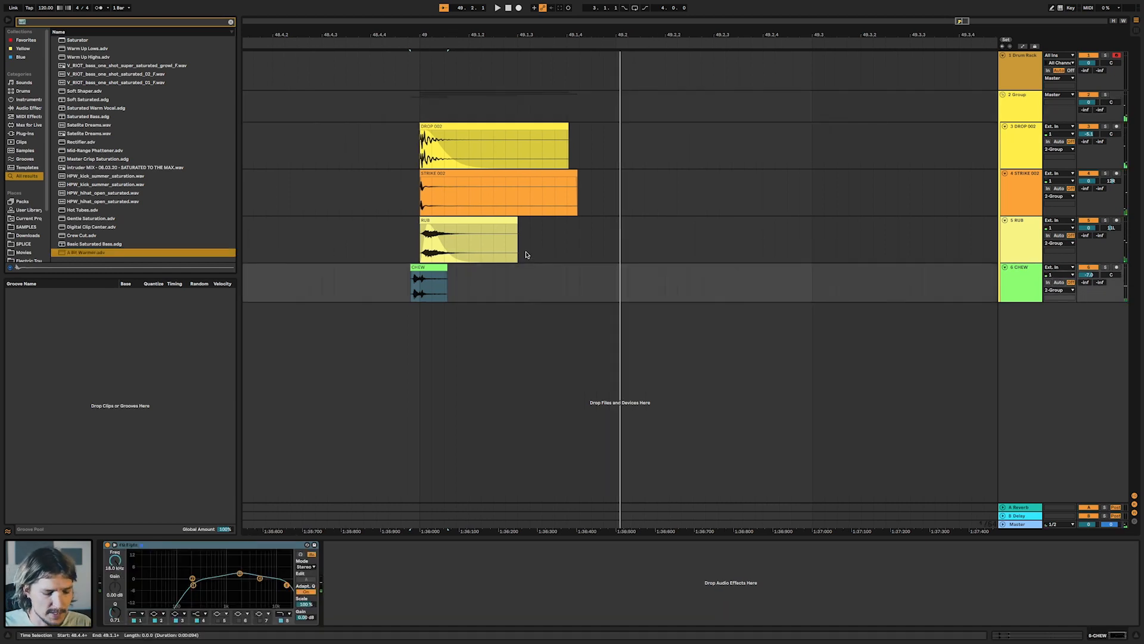
Add kHs Transient Shaper before A Bit Warmer on the group, raise its Pump and Sustain, and try a lower Speed during playback
{"action": "type", "text": "tran"}
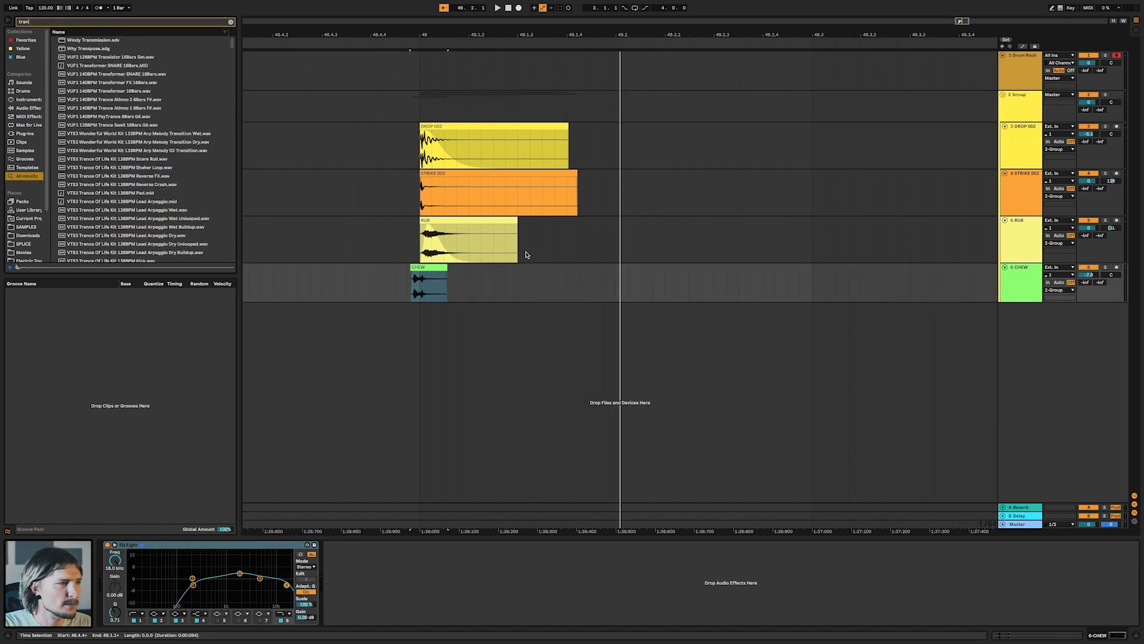
{"action": "type", "text": "sient"}
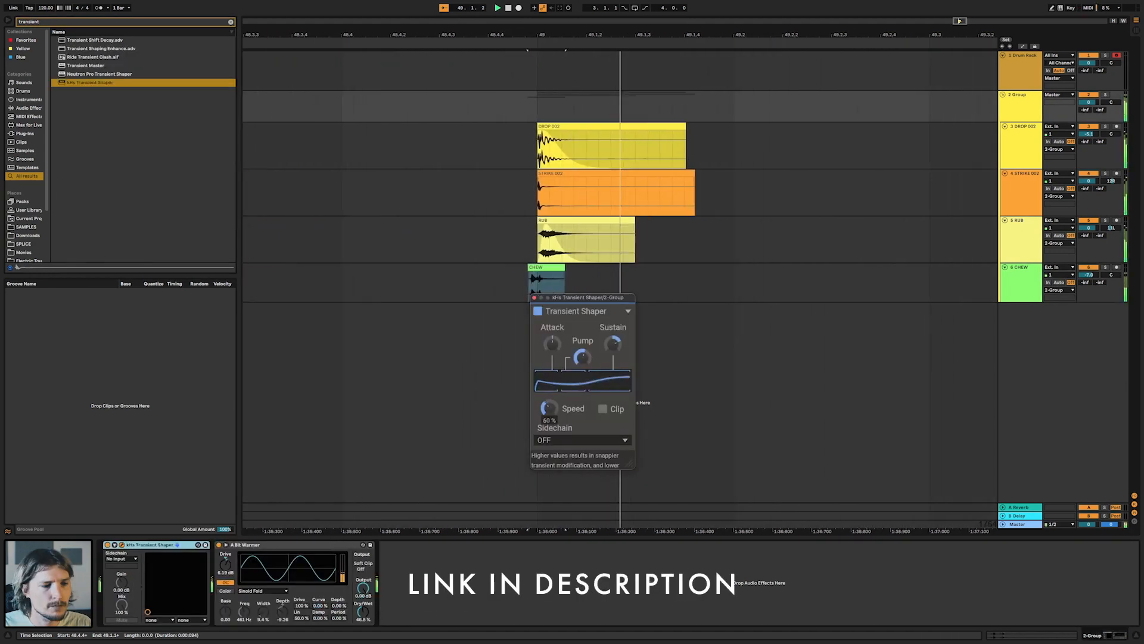
{"action": "left_click_drag", "start_coordinate": [549, 408], "coordinate": [549, 430]}
{"action": "key", "text": "space"}
{"action": "key", "text": "space"}
{"action": "key", "text": "space"}
{"action": "key", "text": "space"}
{"action": "key", "text": "space"}
{"action": "key", "text": "space"}
{"action": "key", "text": "space"}
{"action": "key", "text": "space"}
Raise the Transient Shaper's Speed to about 276 % while replaying the layered drum
{"action": "left_click_drag", "start_coordinate": [549, 408], "coordinate": [549, 357]}
{"action": "key", "text": "space"}
{"action": "key", "text": "space"}
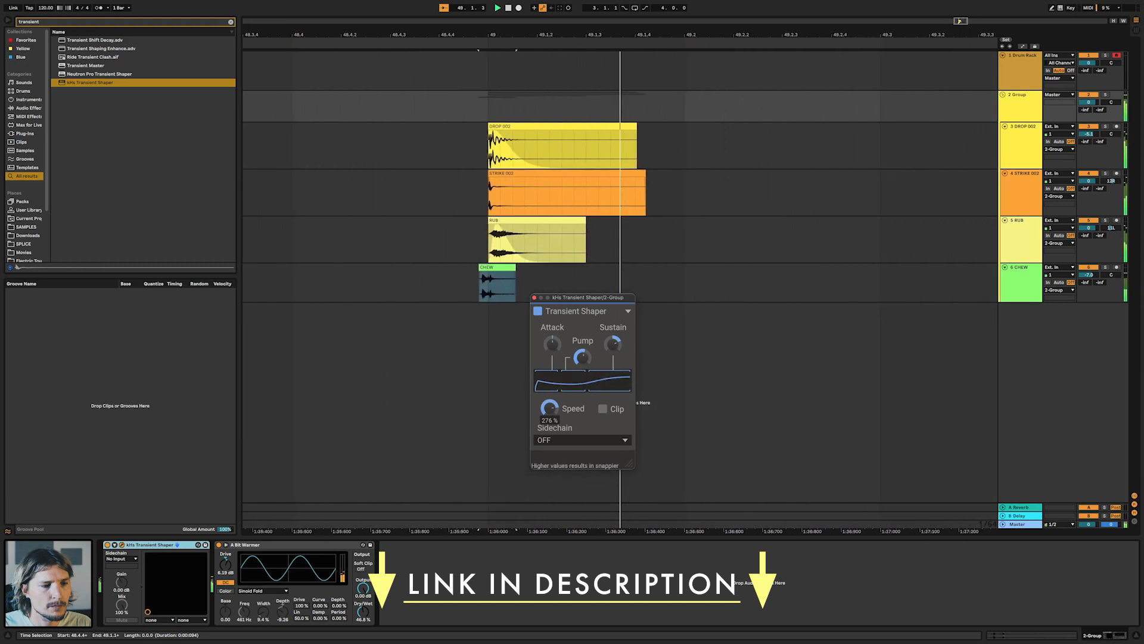
{"action": "key", "text": "space"}
{"action": "key", "text": "space"}
{"action": "key", "text": "space"}
{"action": "key", "text": "space"}
{"action": "key", "text": "space"}
Reduce the Transient Shaper's Sustain slightly and replay the grouped layers
{"action": "mouse_move", "coordinate": [613, 344]}
{"action": "left_mouse_down"}
{"action": "mouse_move", "coordinate": [613, 363]}
{"action": "mouse_move", "coordinate": [613, 348]}
{"action": "left_mouse_up"}
{"action": "key", "text": "space"}
{"action": "key", "text": "space"}
{"action": "key", "text": "space"}
{"action": "key", "text": "space"}
{"action": "key", "text": "space"}
{"action": "key", "text": "space"}
{"action": "key", "text": "space"}
{"action": "key", "text": "space"}
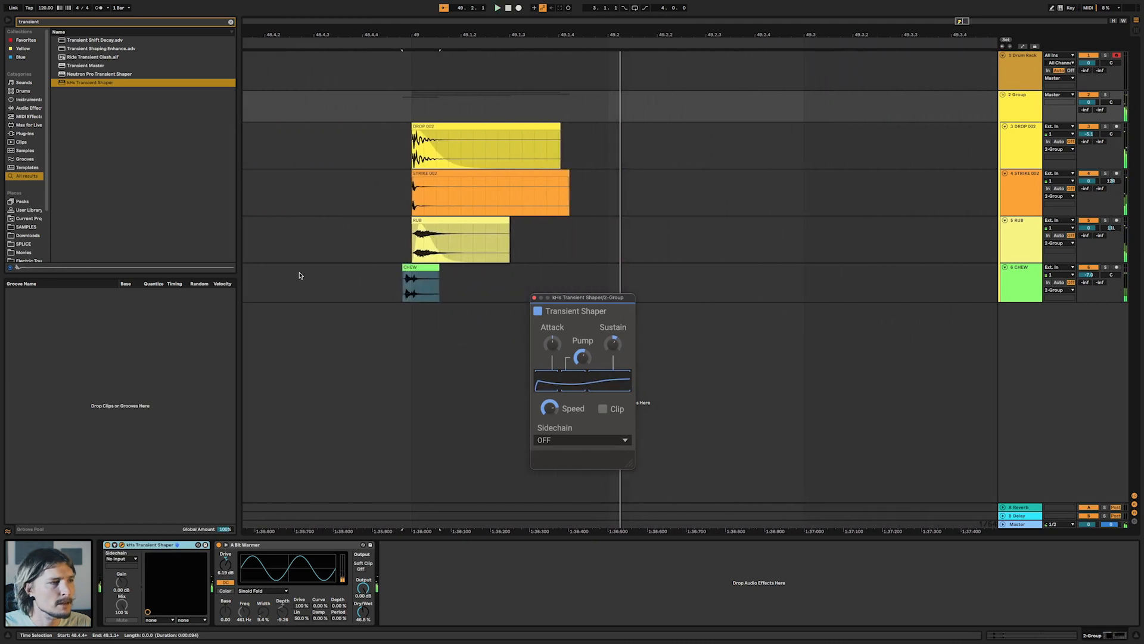
Add OTT after A Bit Warmer on the group, set its low-band output to -24.0 dB and Time to 1000 %, and reduce Amount during playback
{"action": "key", "text": "super+f"}
{"action": "type", "text": "ott"}
{"action": "left_click_drag", "start_coordinate": [81, 40], "coordinate": [480, 546]}
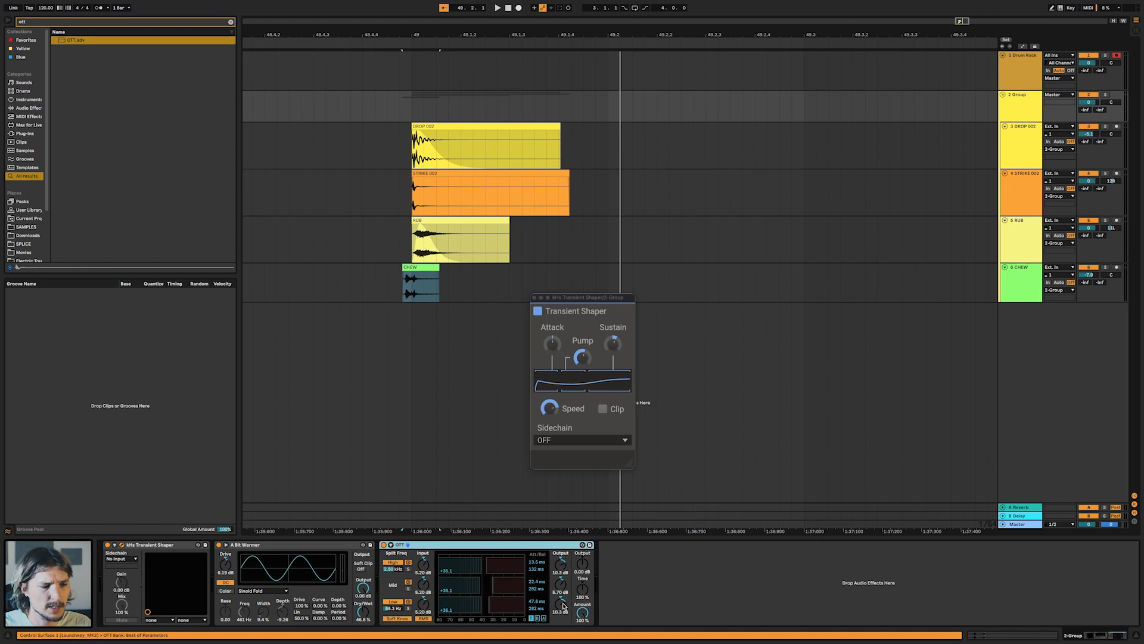
{"action": "left_click_drag", "start_coordinate": [564, 606], "coordinate": [563, 620]}
{"action": "key", "text": "space"}
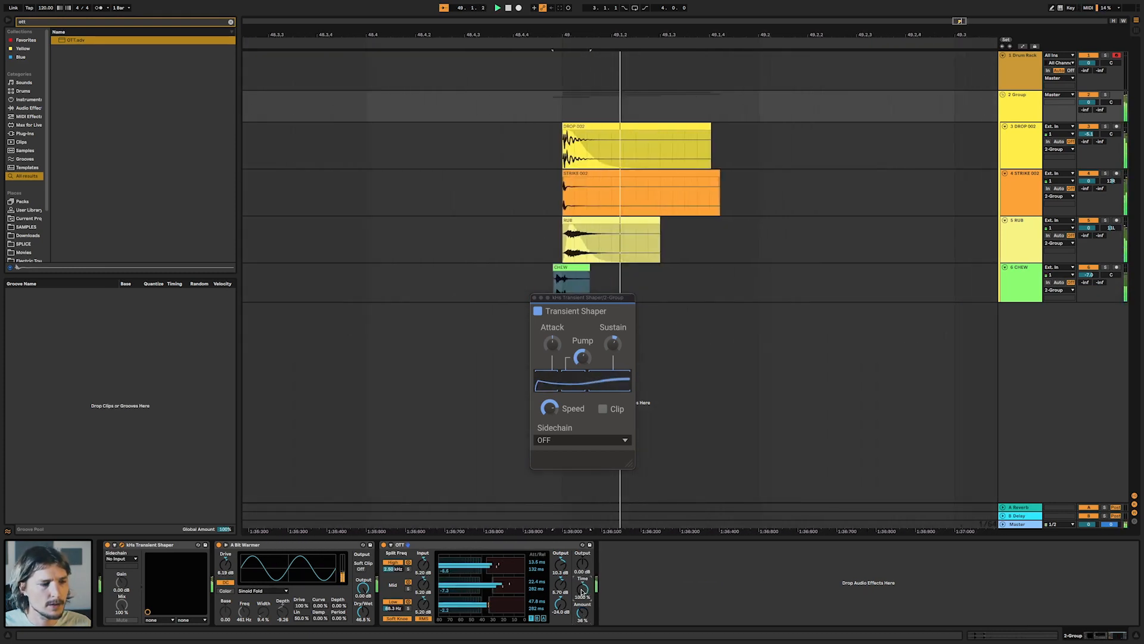
{"action": "key", "text": "space"}
Nudge the CHEW clip slightly later against the other layers and replay the drum
{"action": "scroll", "coordinate": [482, 276], "scroll_direction": "up", "scroll_amount": 5}
{"action": "left_click", "coordinate": [474, 267]}
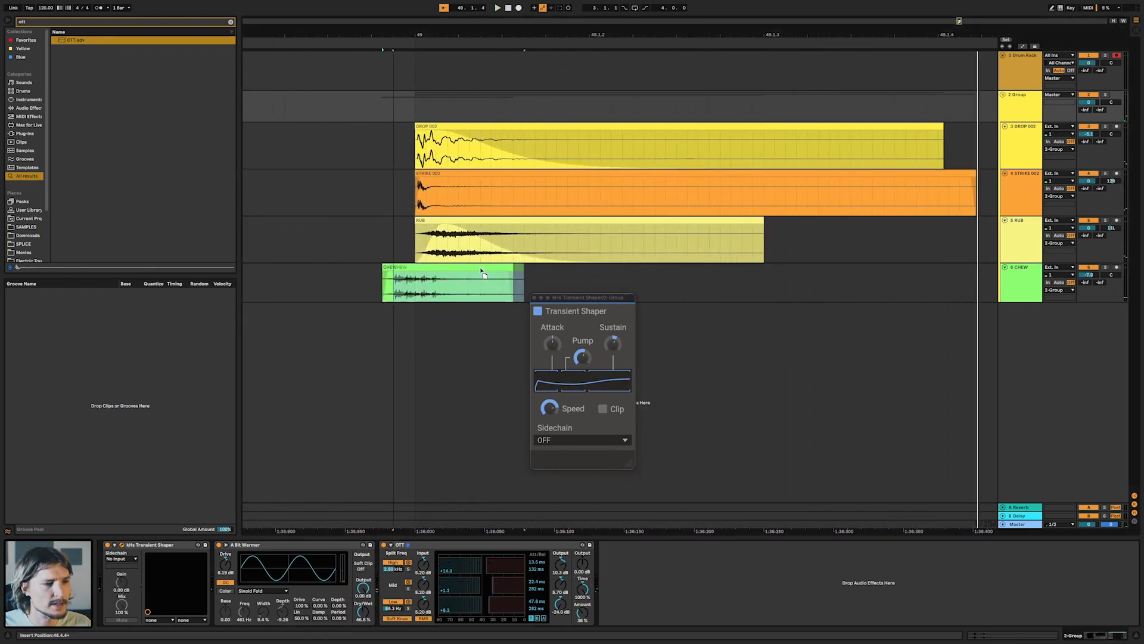
{"action": "key", "text": "space"}
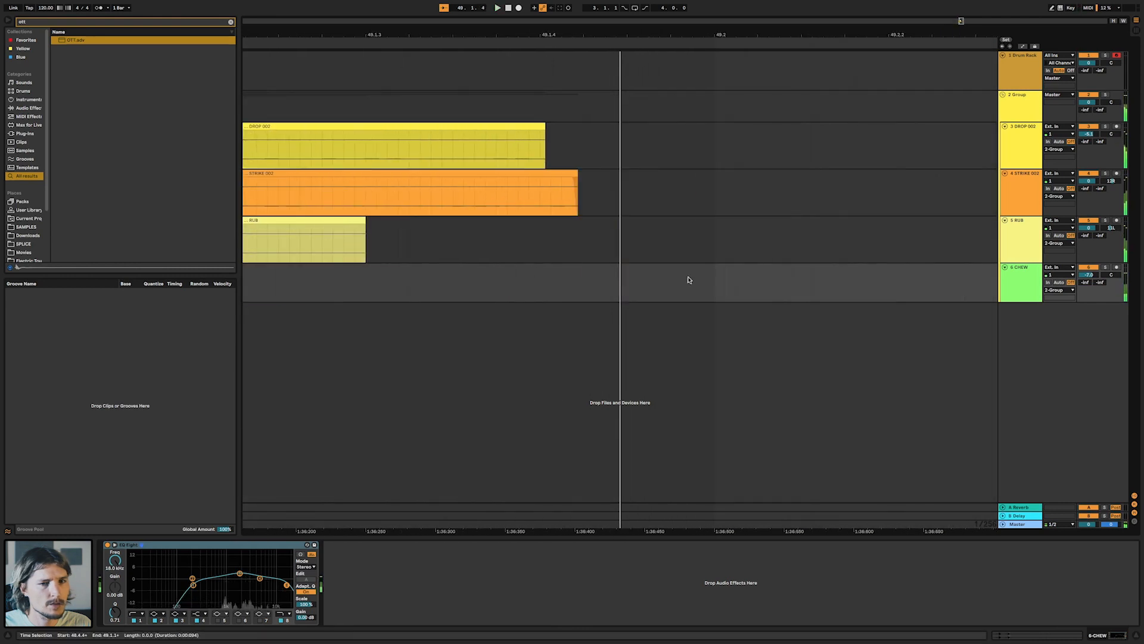
{"action": "scroll", "coordinate": [688, 280], "scroll_direction": "down", "scroll_amount": 5}
Show the group's device chain and close the floating Transient Shaper window
{"action": "left_click", "coordinate": [1030, 103]}
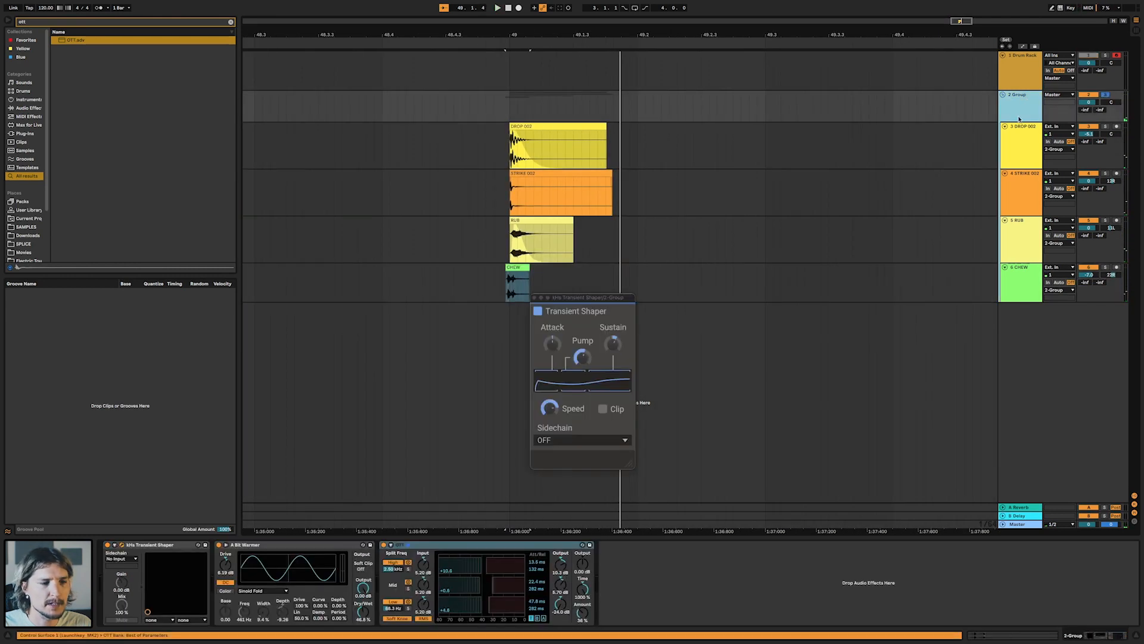
{"action": "left_click_drag", "start_coordinate": [542, 299], "coordinate": [903, 322]}
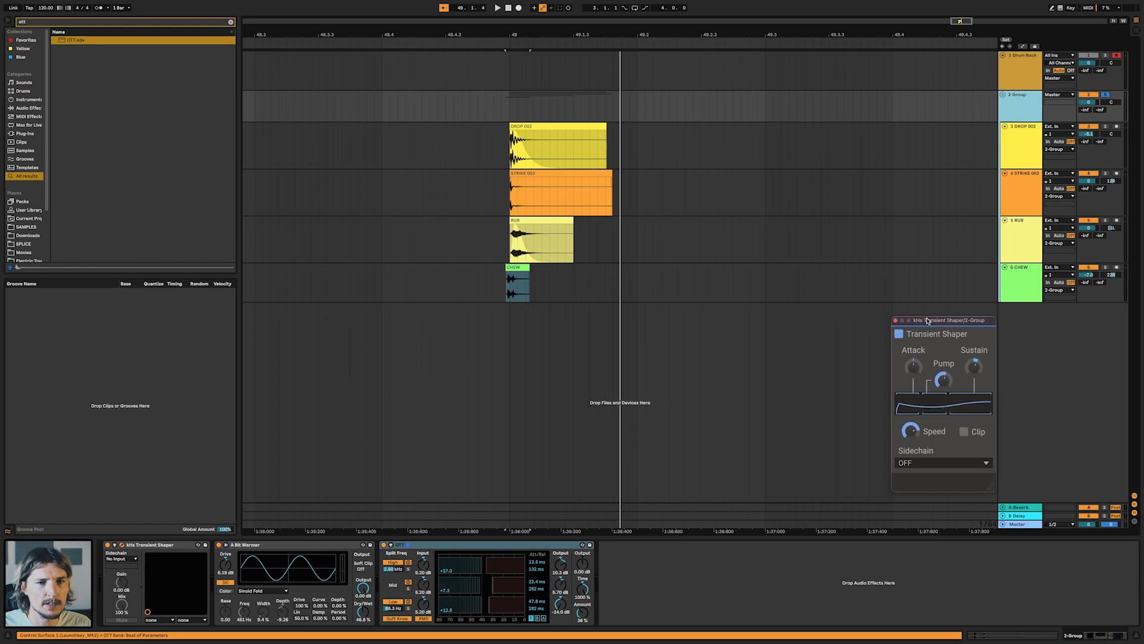
{"action": "left_click", "coordinate": [895, 321]}
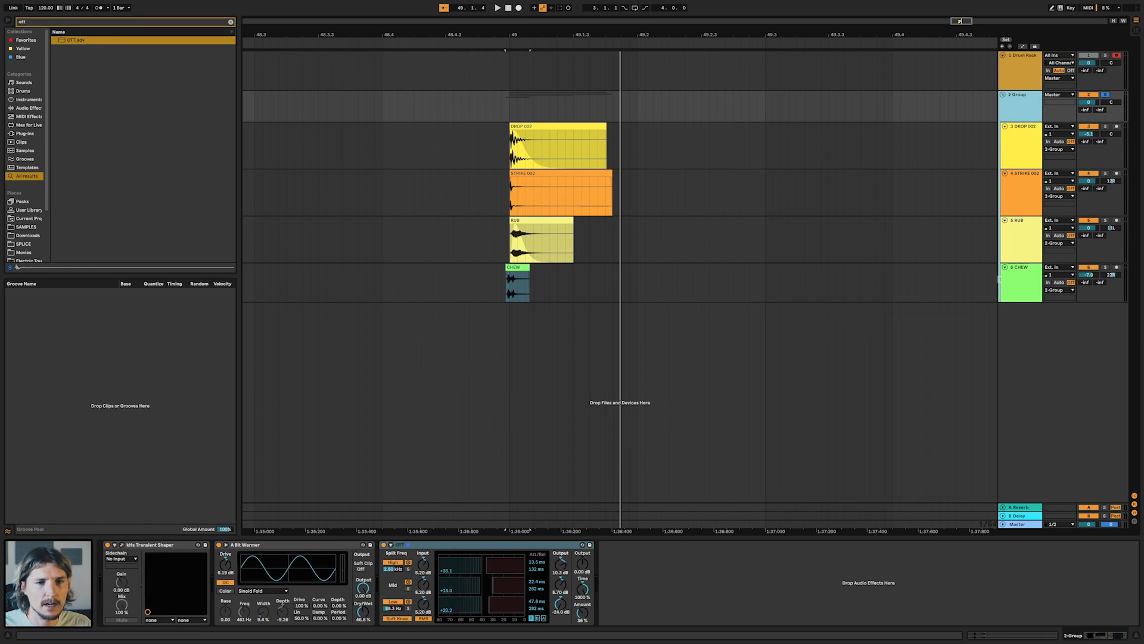
Add an audio track below CHEW, set its input to Resampling, arm it and record the layered drum
{"action": "key", "text": "ctrl+t"}
{"action": "left_click", "coordinate": [1065, 307]}
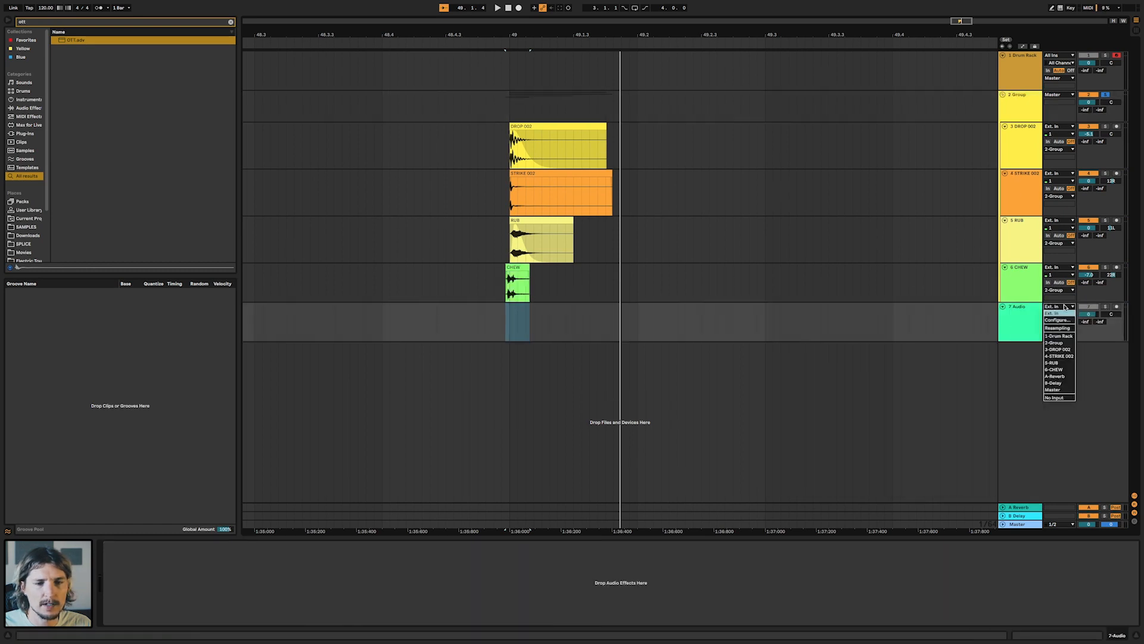
{"action": "left_click", "coordinate": [1059, 329]}
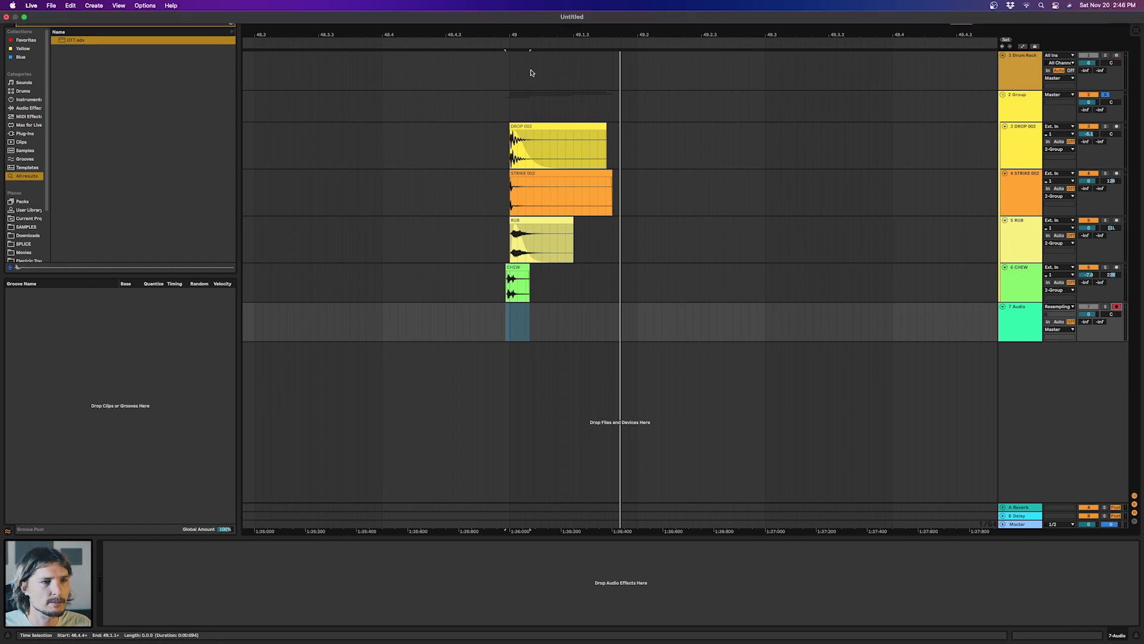
{"action": "left_click", "coordinate": [519, 9]}
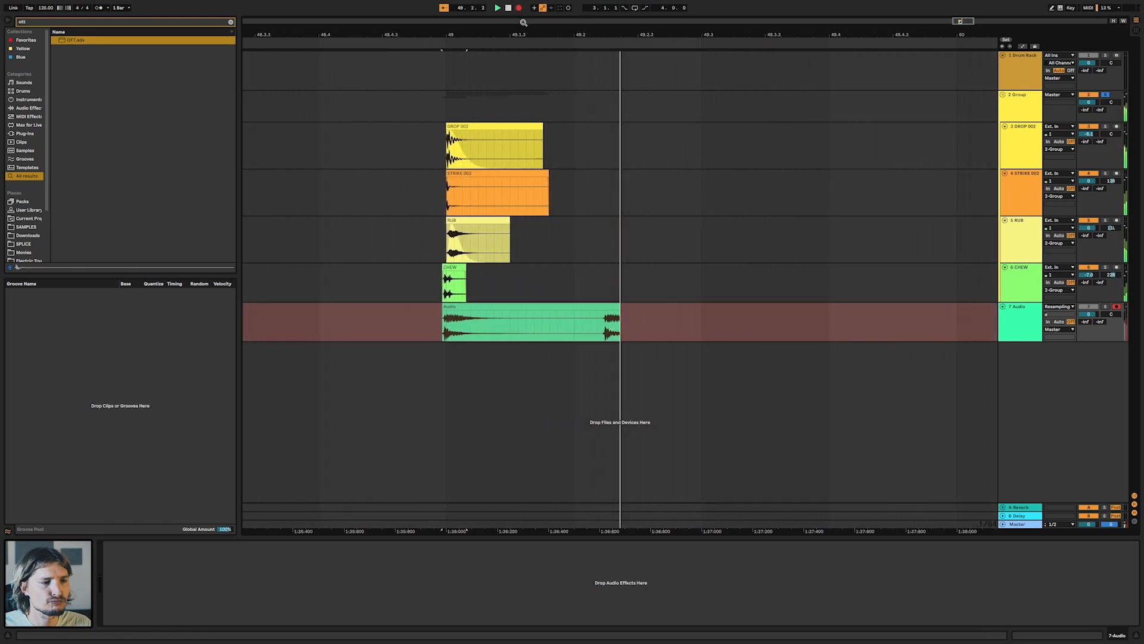
{"action": "key", "text": "space"}
Keep only the first recorded hit, deleting the source group, and add a long curved fade-out across the clip
{"action": "scroll", "coordinate": [417, 276], "scroll_direction": "left", "scroll_amount": 3}
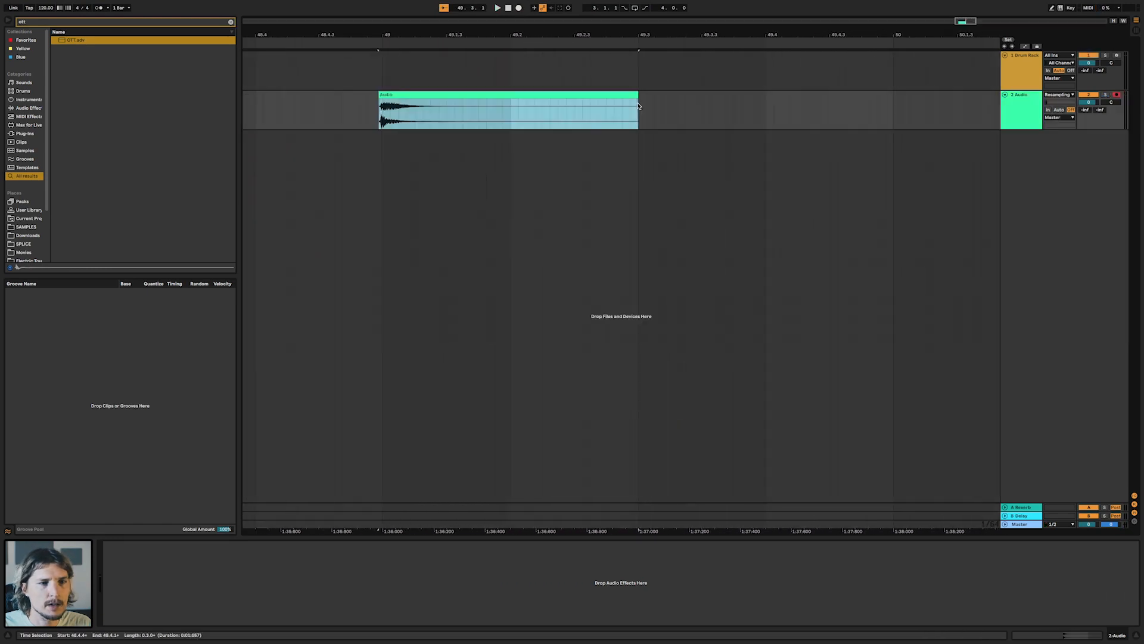
{"action": "left_click_drag", "start_coordinate": [636, 99], "coordinate": [424, 121]}
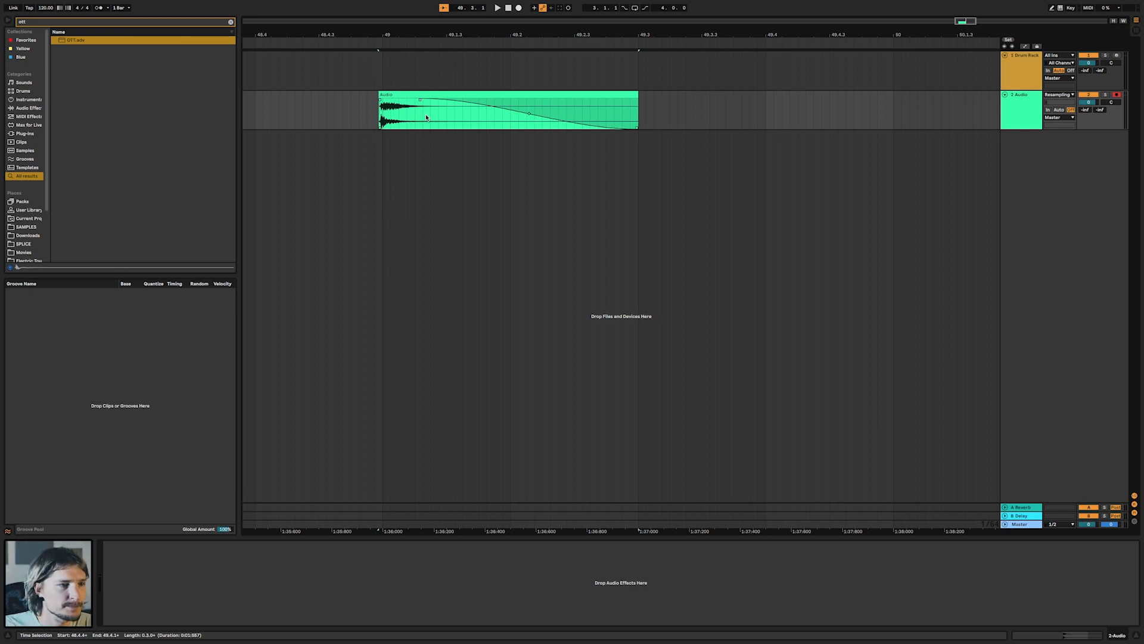
{"action": "scroll", "coordinate": [476, 110], "scroll_direction": "left", "scroll_amount": 2}
Rename the resampled clip APPLE SNARE 001 and consolidate it
{"action": "left_click", "coordinate": [531, 96]}
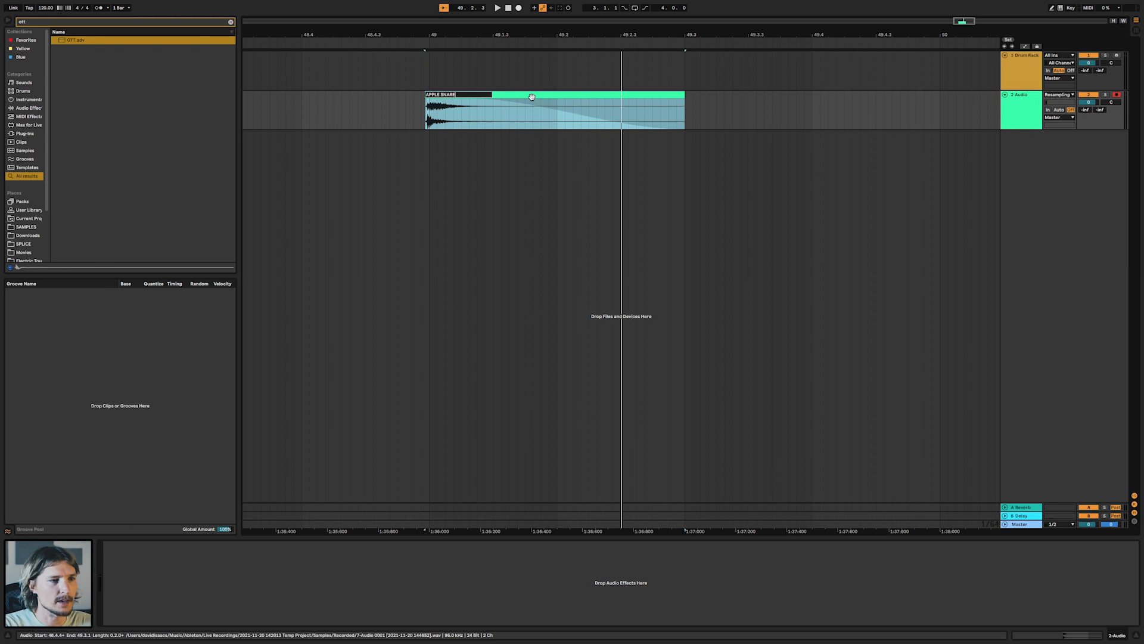
{"action": "key", "text": "Return"}
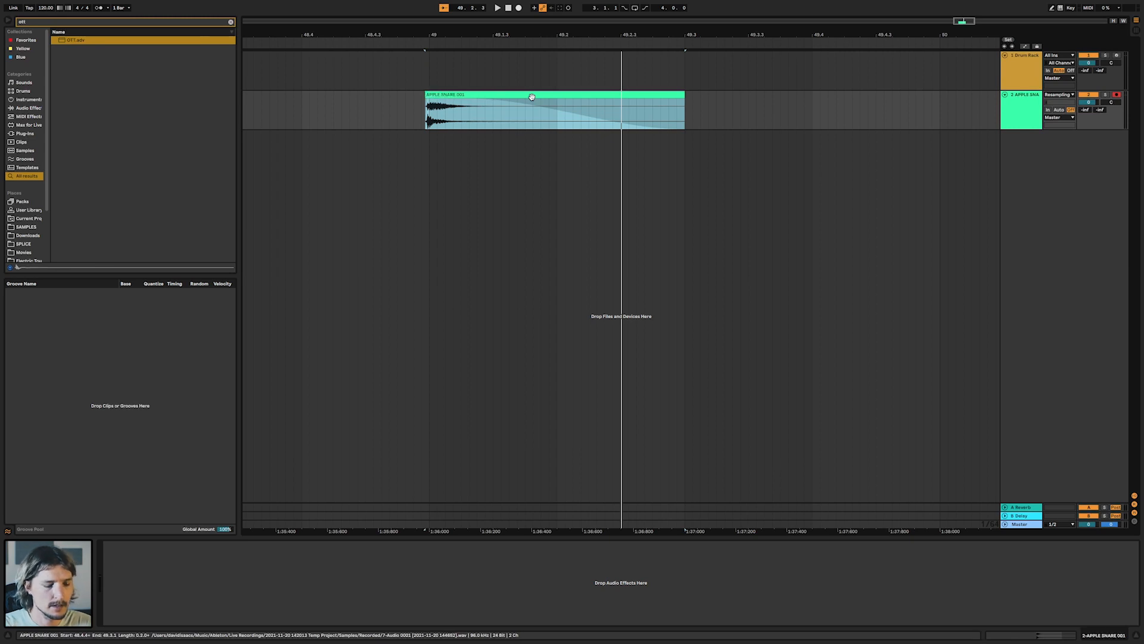
{"action": "key", "text": "super+j"}
Load the consolidated snare onto the Drum Rack's C#1 pad, beside the kick, and audition it
{"action": "scroll", "coordinate": [532, 97], "scroll_direction": "right", "scroll_amount": 1}
{"action": "left_click_drag", "start_coordinate": [531, 96], "coordinate": [313, 579]}
{"action": "left_click_drag", "start_coordinate": [162, 611], "coordinate": [161, 611]}
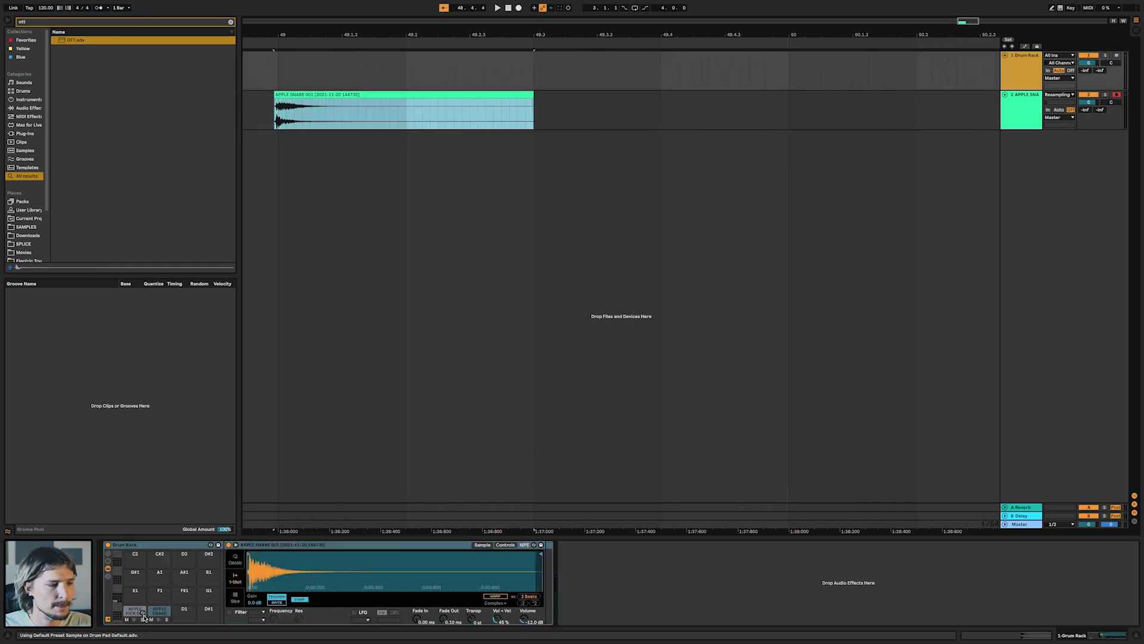
{"action": "left_click", "coordinate": [156, 620]}
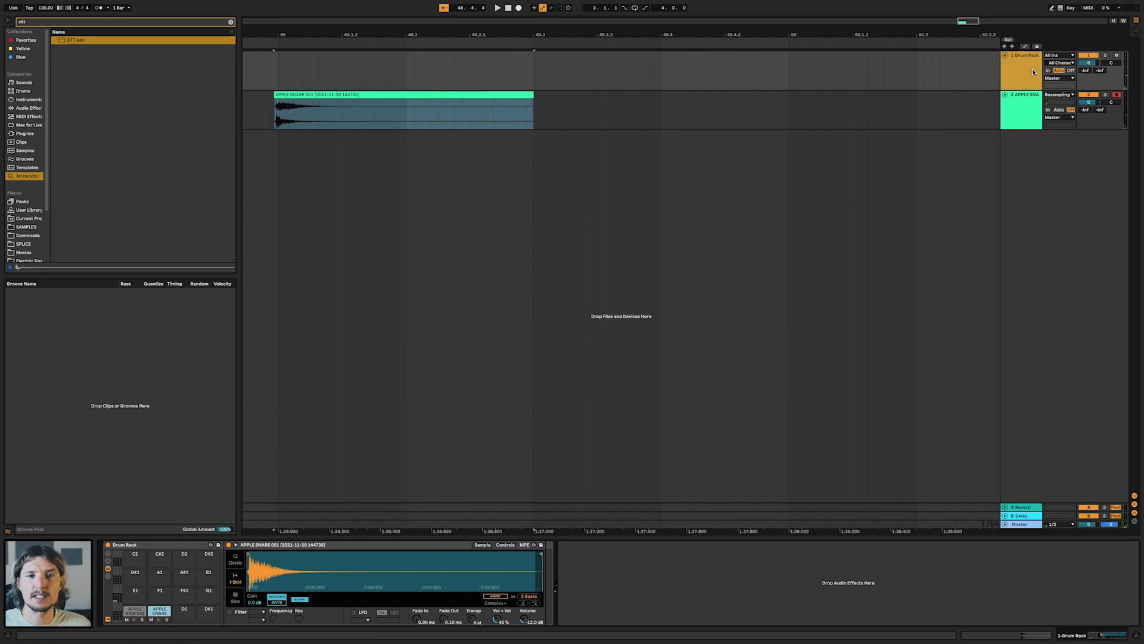
Delete the leftover APPLE SNARE 001 track and clear the browser search
{"action": "key", "text": "BackSpace"}
{"action": "key", "text": "super+f"}
{"action": "key", "text": "BackSpace"}
Place RUB.wav from the User Library's APPLE PACK folder on a new audio track below the Drum Rack
{"action": "left_click", "coordinate": [29, 210]}
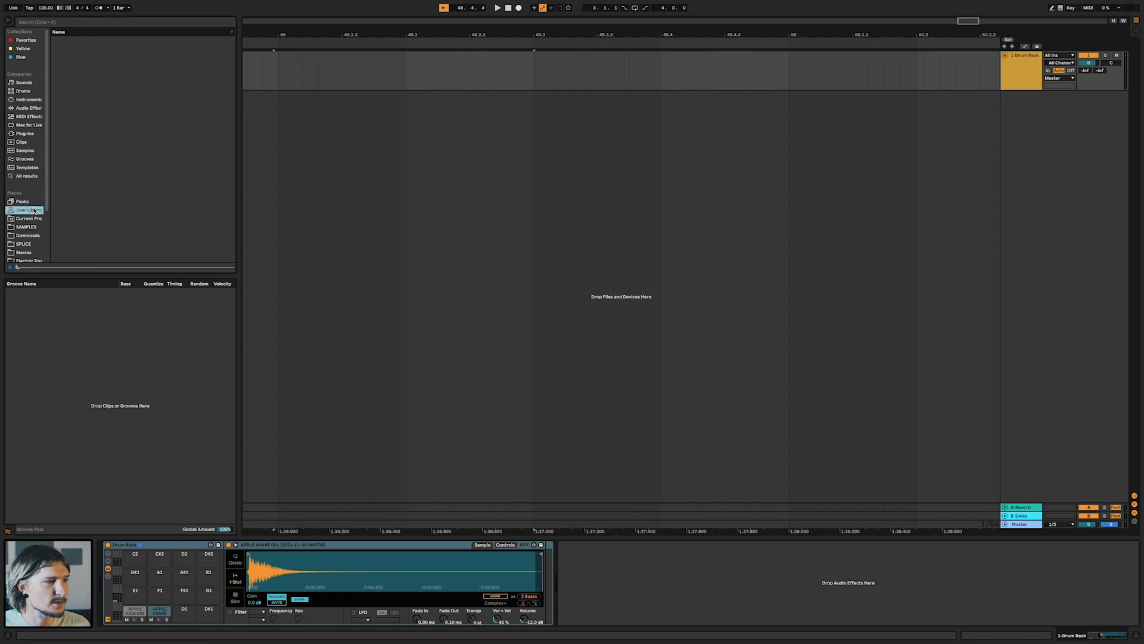
{"action": "scroll", "coordinate": [93, 118], "scroll_direction": "up", "scroll_amount": 3}
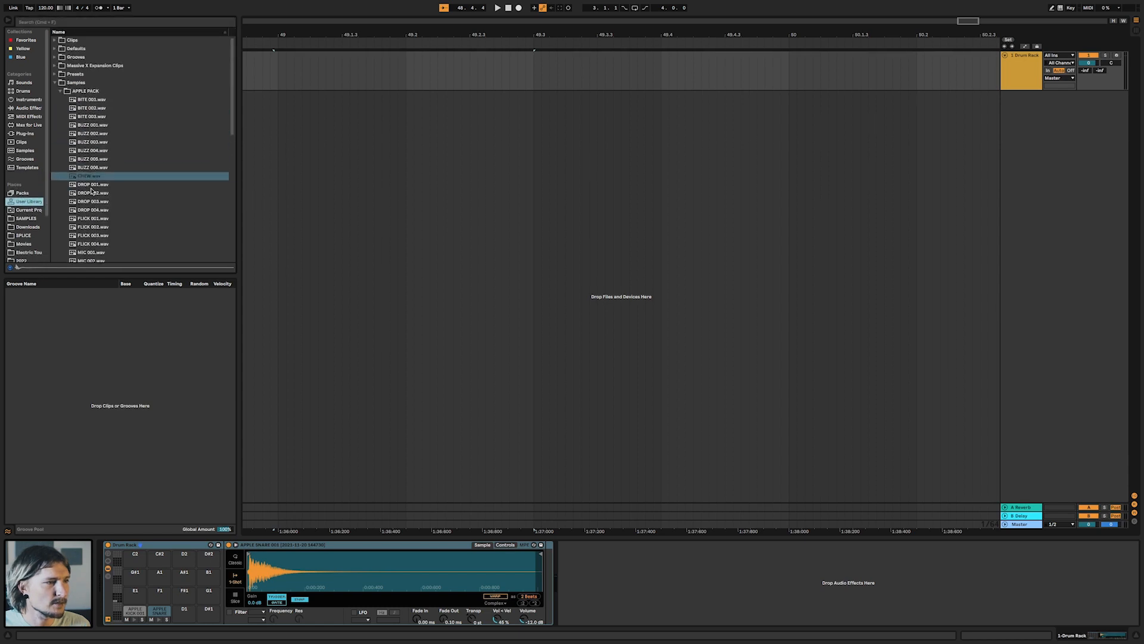
{"action": "scroll", "coordinate": [98, 210], "scroll_direction": "down", "scroll_amount": 1}
{"action": "left_click_drag", "start_coordinate": [85, 250], "coordinate": [761, 111]}
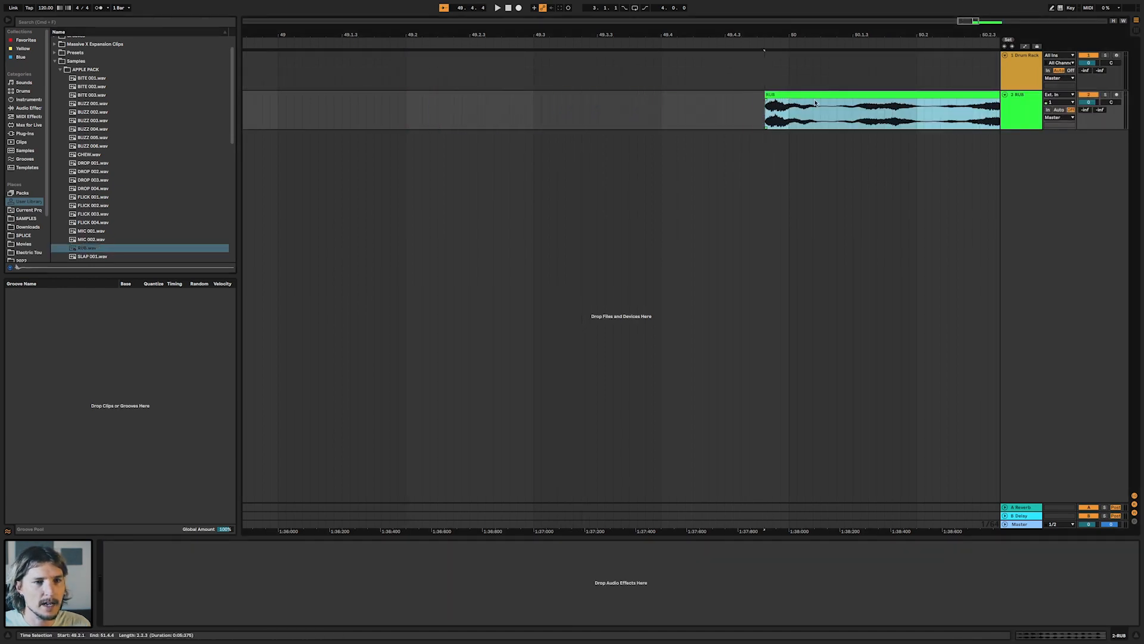
Trim the RUB clip's start, split off and delete the remainder, and move the short piece to 49.4
{"action": "left_click", "coordinate": [828, 113]}
{"action": "left_click_drag", "start_coordinate": [769, 95], "coordinate": [860, 100]}
{"action": "left_click", "coordinate": [916, 110]}
{"action": "key", "text": "super+e"}
{"action": "left_click", "coordinate": [920, 96]}
{"action": "key", "text": "Delete"}
{"action": "left_click", "coordinate": [868, 102]}
{"action": "left_click_drag", "start_coordinate": [868, 102], "coordinate": [688, 104]}
Audition the RUB piece, shorten it further and give it a fade-out for a short hi-hat sound
{"action": "scroll", "coordinate": [689, 104], "scroll_direction": "up", "scroll_amount": 5}
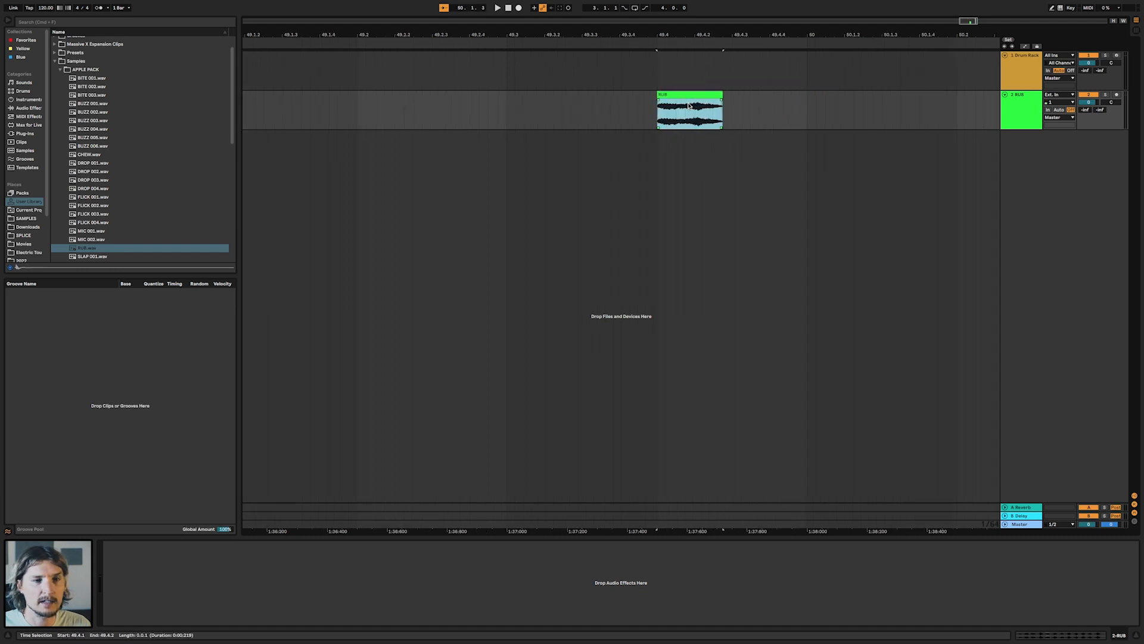
{"action": "key", "text": "space"}
{"action": "key", "text": "space"}
{"action": "key", "text": "space"}
{"action": "key", "text": "space"}
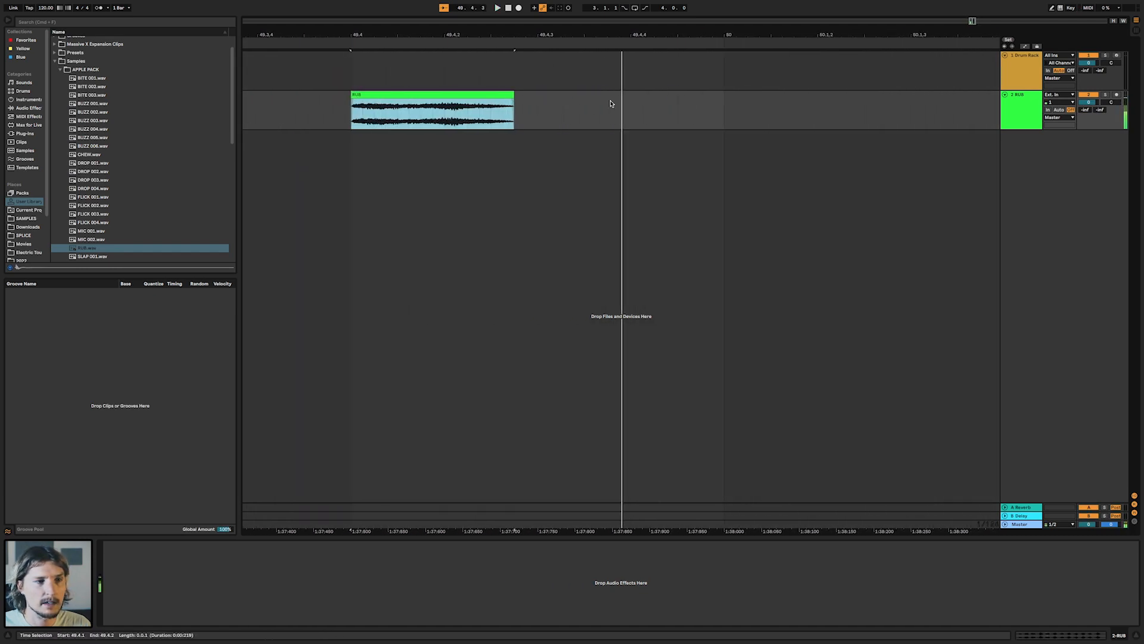
{"action": "key", "text": "space"}
{"action": "key", "text": "space"}
{"action": "left_click_drag", "start_coordinate": [610, 104], "coordinate": [635, 105]}
{"action": "left_click_drag", "start_coordinate": [772, 95], "coordinate": [626, 112]}
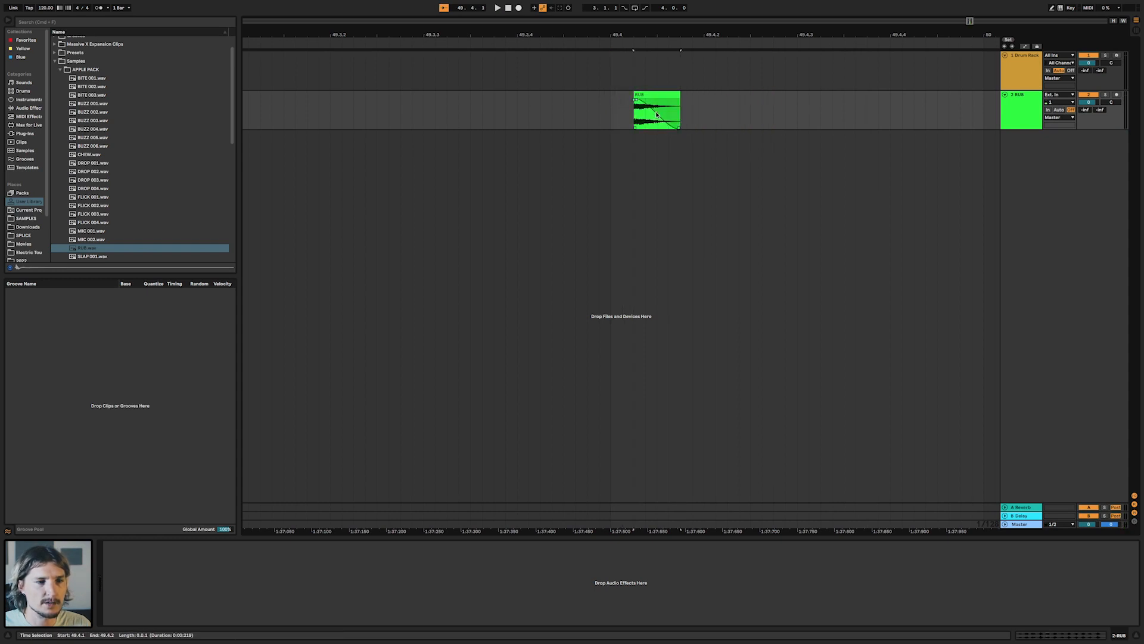
{"action": "key", "text": "space"}
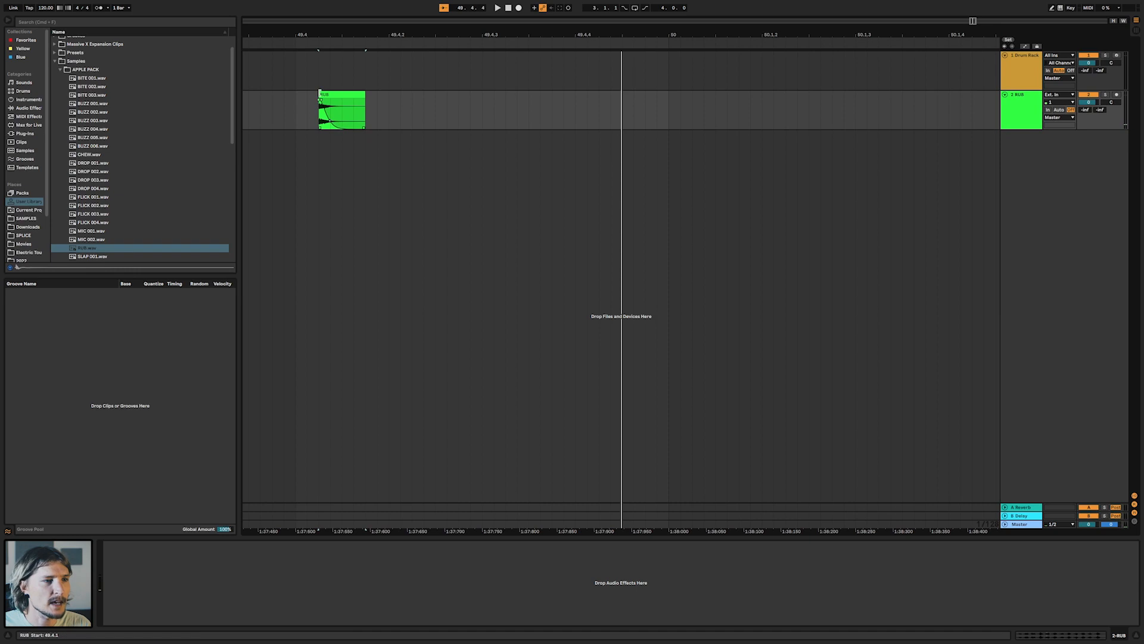
Extend the RUB clip's end and trim its start to use a later portion of the sound, replaying to fine-tune the start
{"action": "left_click_drag", "start_coordinate": [365, 98], "coordinate": [412, 99]}
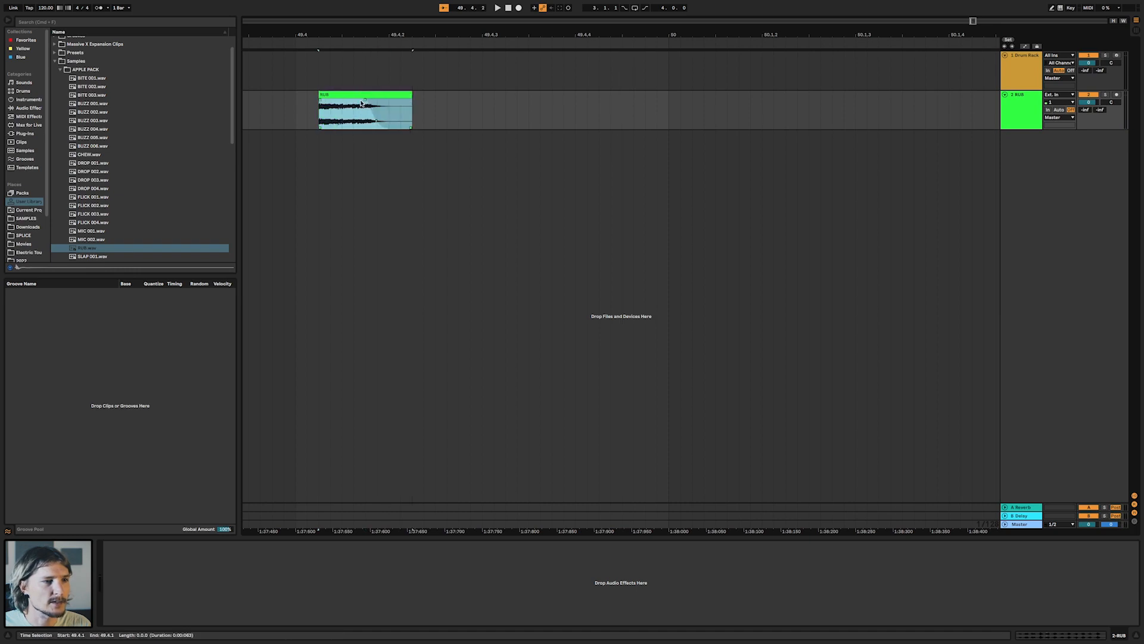
{"action": "left_click_drag", "start_coordinate": [321, 95], "coordinate": [360, 96]}
{"action": "key", "text": "space"}
{"action": "key", "text": "space"}
{"action": "key", "text": "space"}
{"action": "left_click_drag", "start_coordinate": [361, 95], "coordinate": [353, 95]}
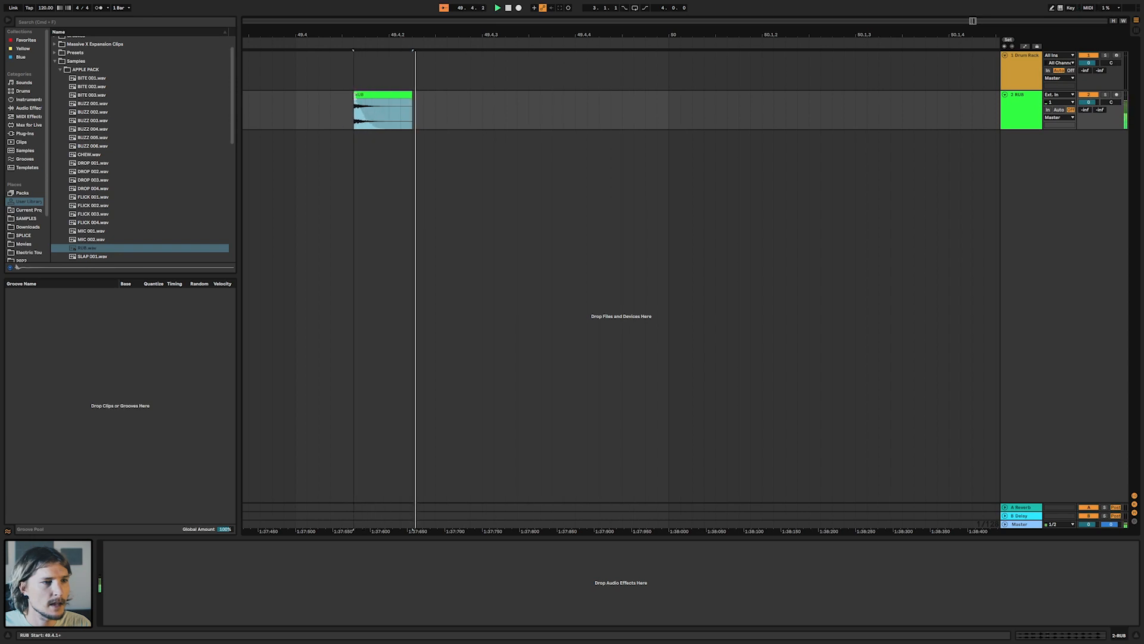
Rename the RUB clip APPLE HIHAT 001 and consolidate it
{"action": "scroll", "coordinate": [387, 107], "scroll_direction": "left", "scroll_amount": 2}
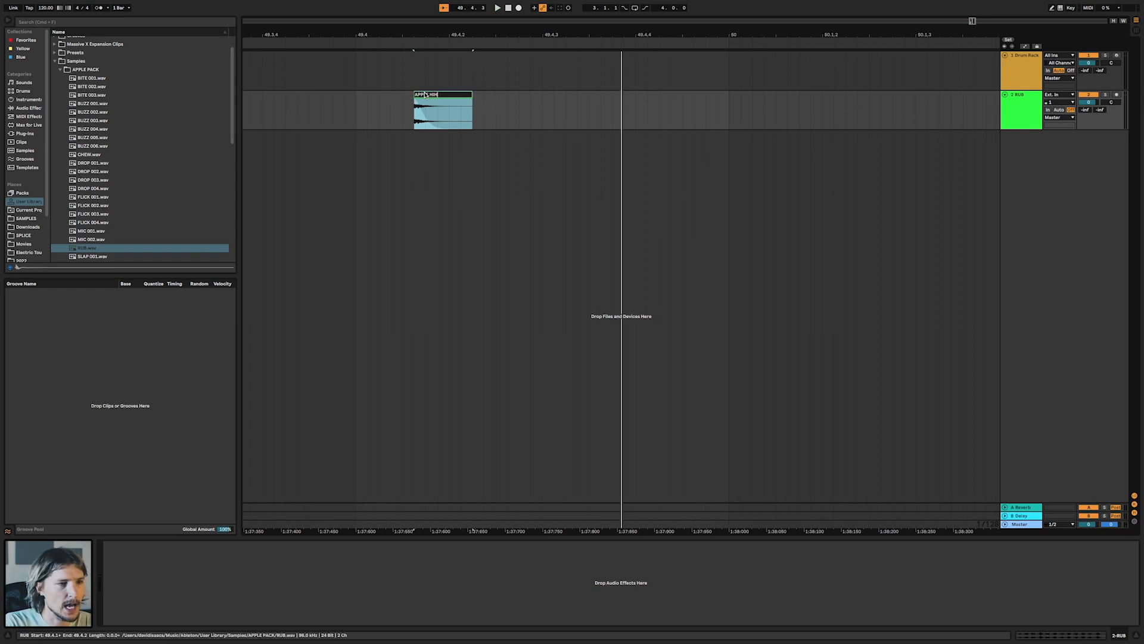
{"action": "key", "text": "Return"}
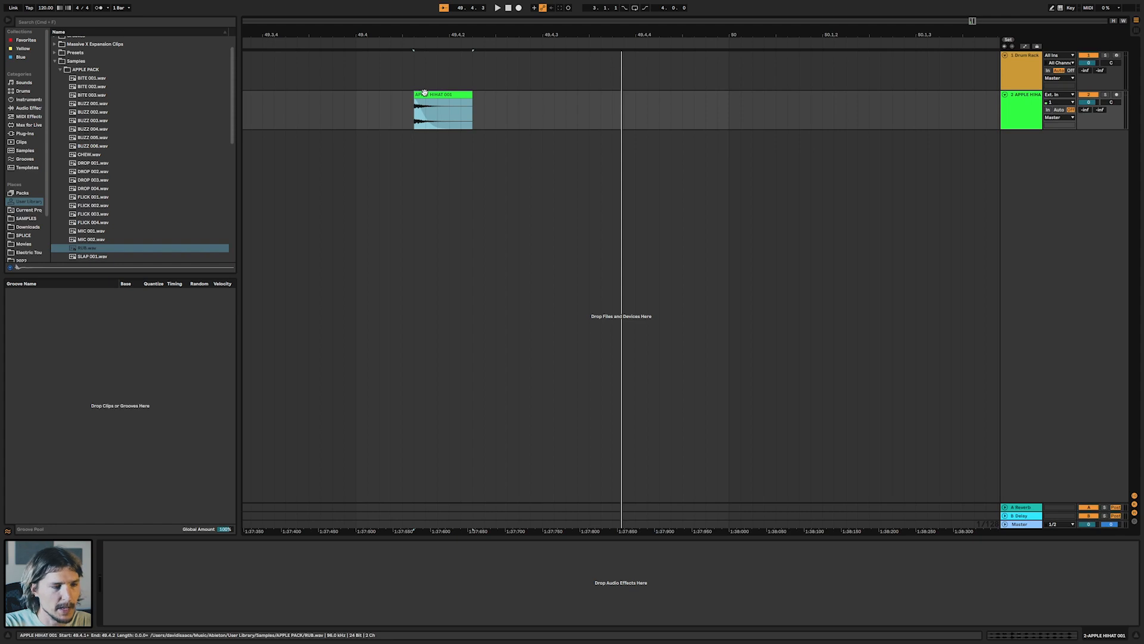
{"action": "key", "text": "super+j"}
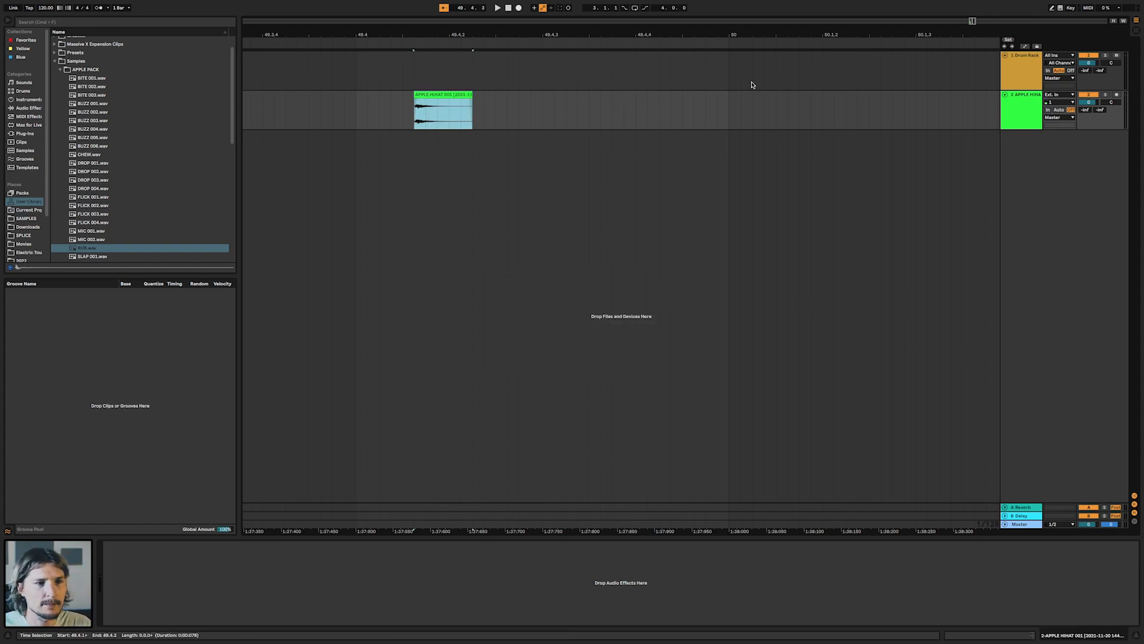
Load the hi-hat clip onto the Drum Rack's D1 pad and audition the kit's pads
{"action": "left_click_drag", "start_coordinate": [422, 91], "coordinate": [188, 613]}
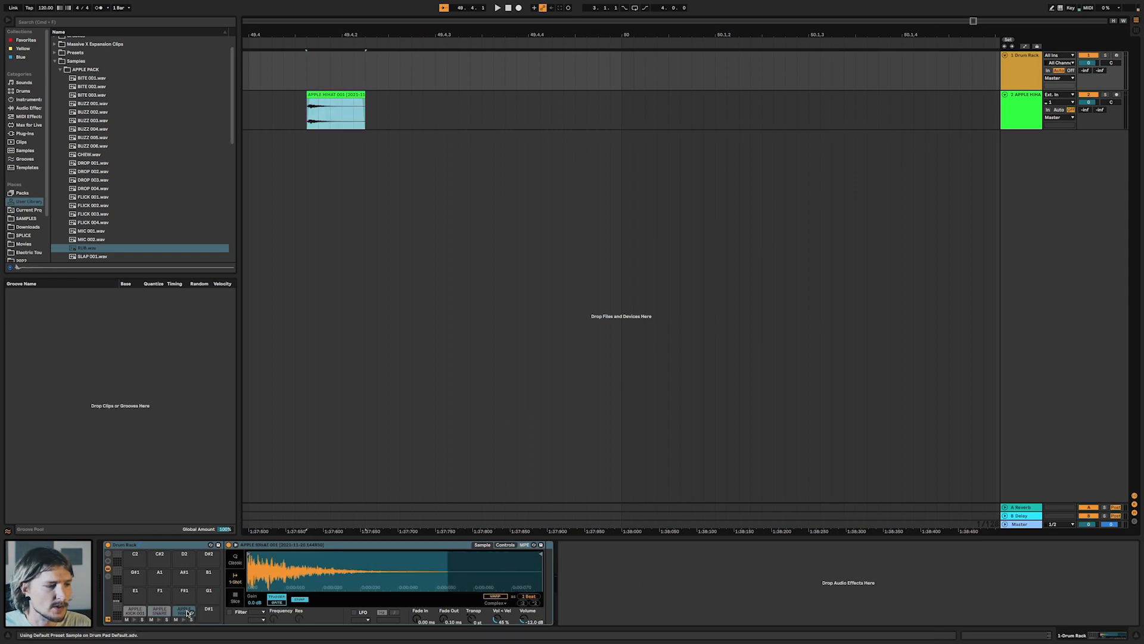
{"action": "left_click", "coordinate": [134, 620]}
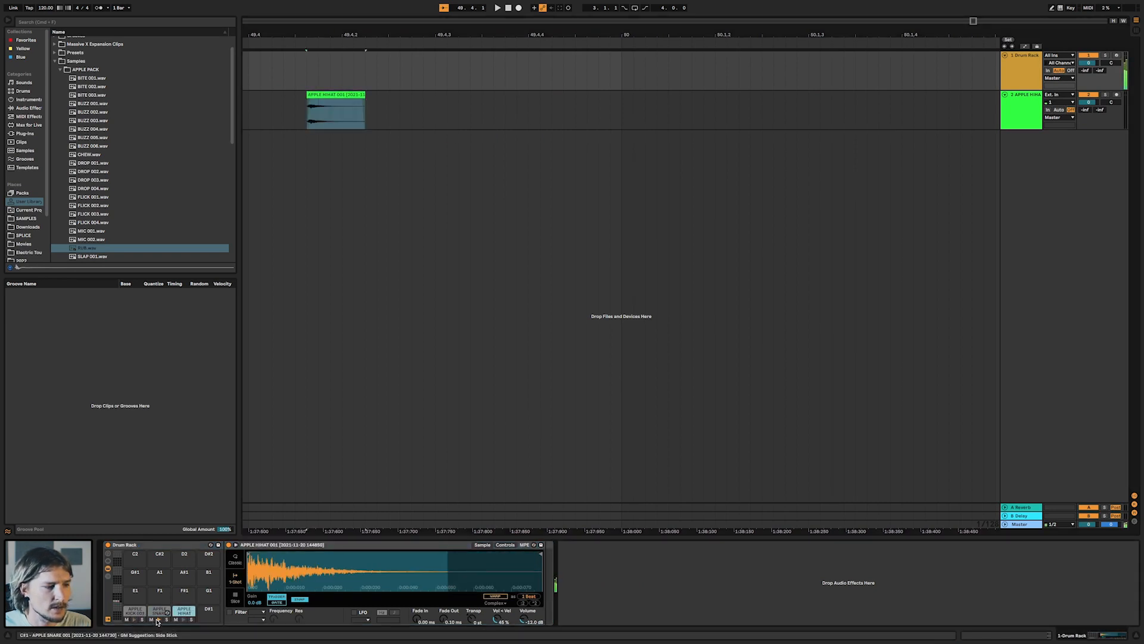
{"action": "left_click", "coordinate": [184, 620]}
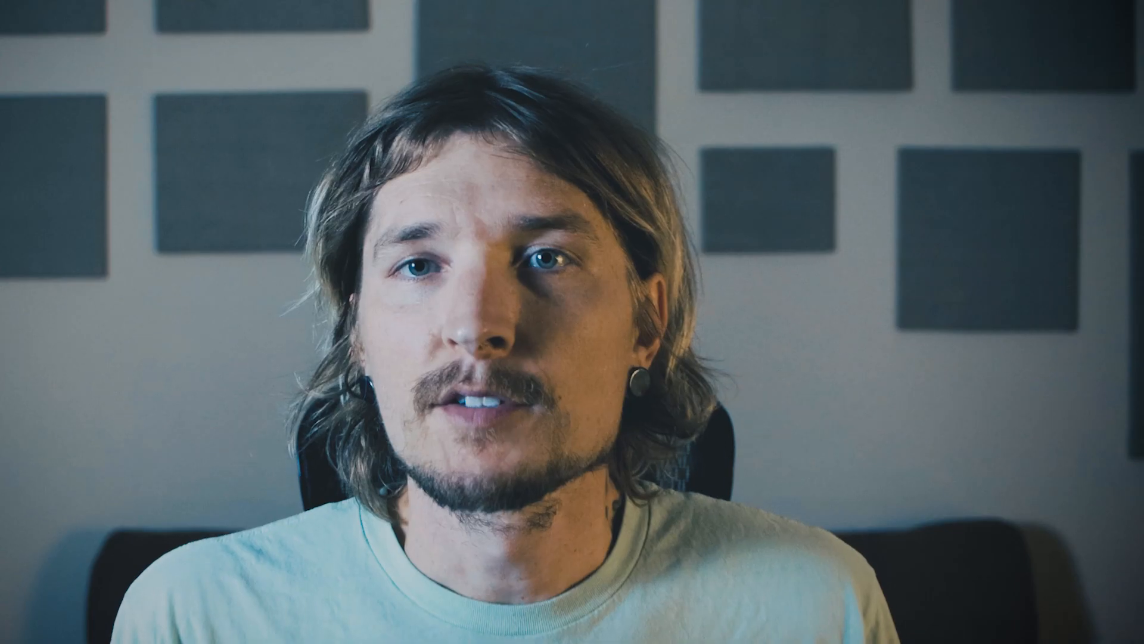